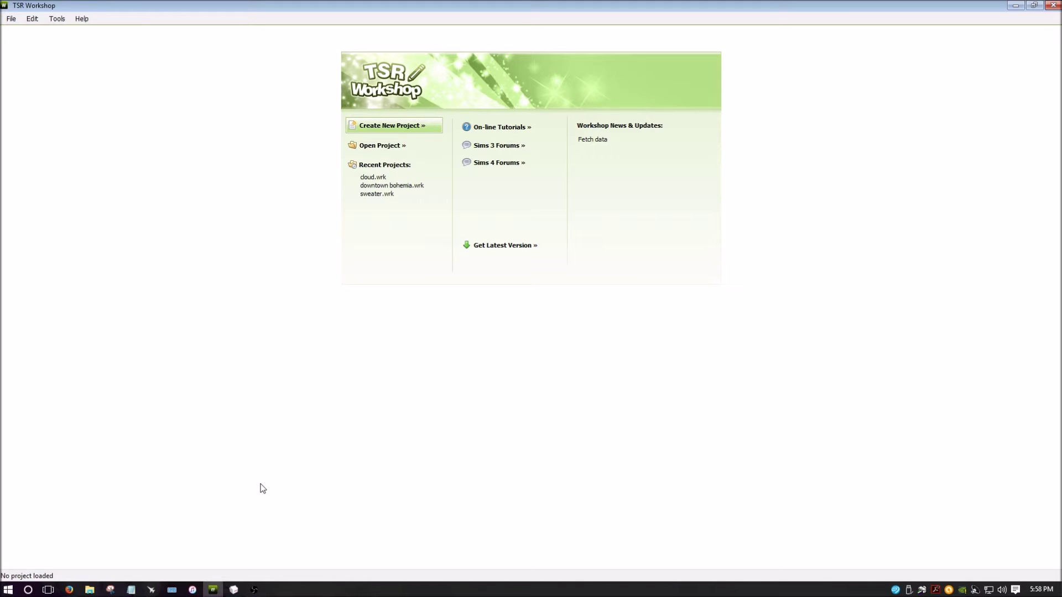
{"action": "left_click", "coordinate": [234, 589]}
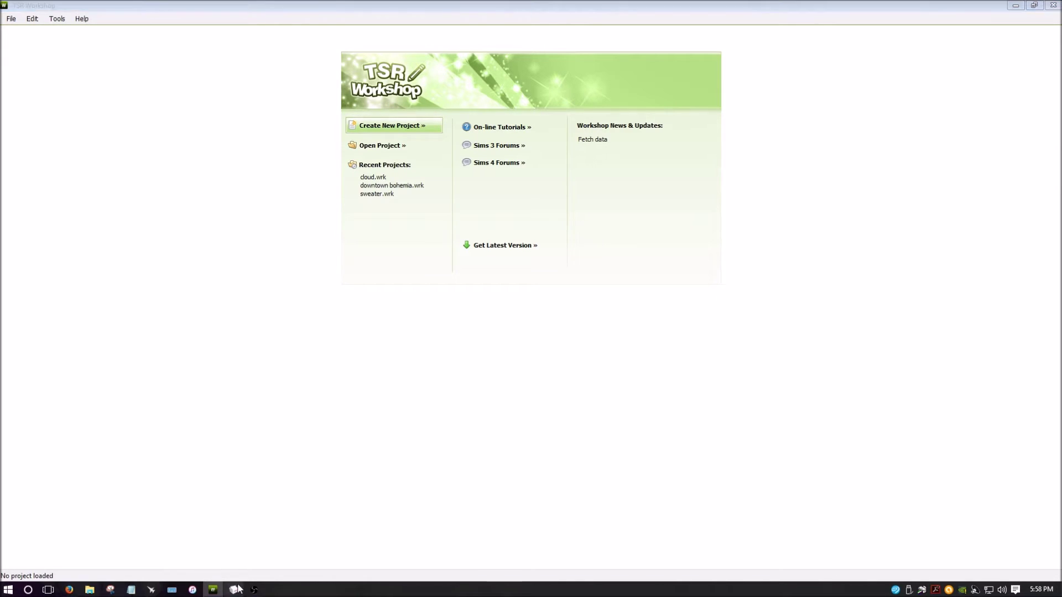
{"action": "left_click", "coordinate": [234, 589]}
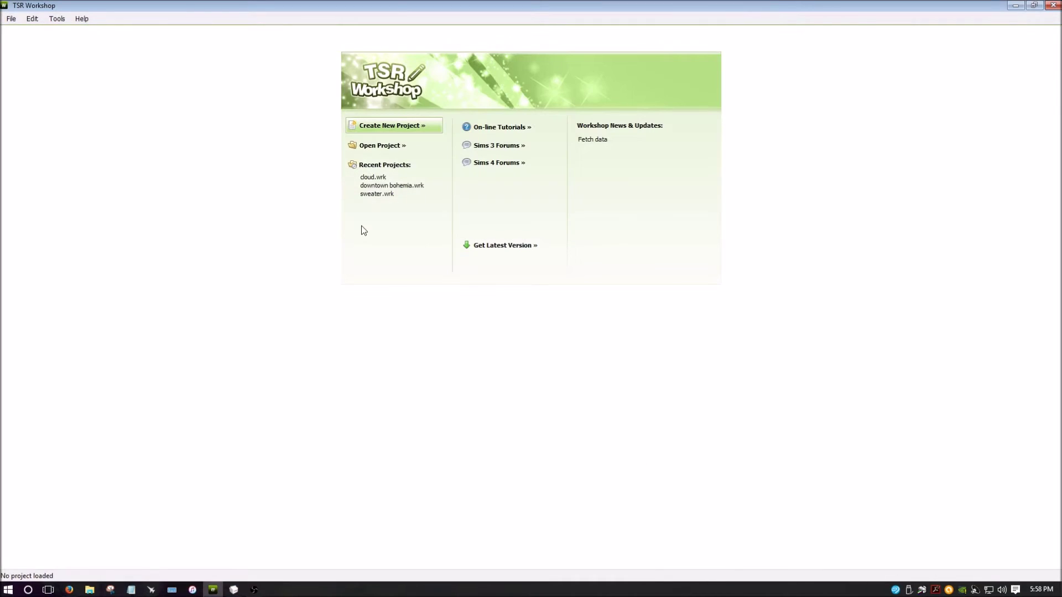
- Create a new Object project cloned from the first Just for Me Bath Basket variation under Sims 4 Decor Clutter, keeping the default project details
{"action": "left_click", "coordinate": [367, 130]}
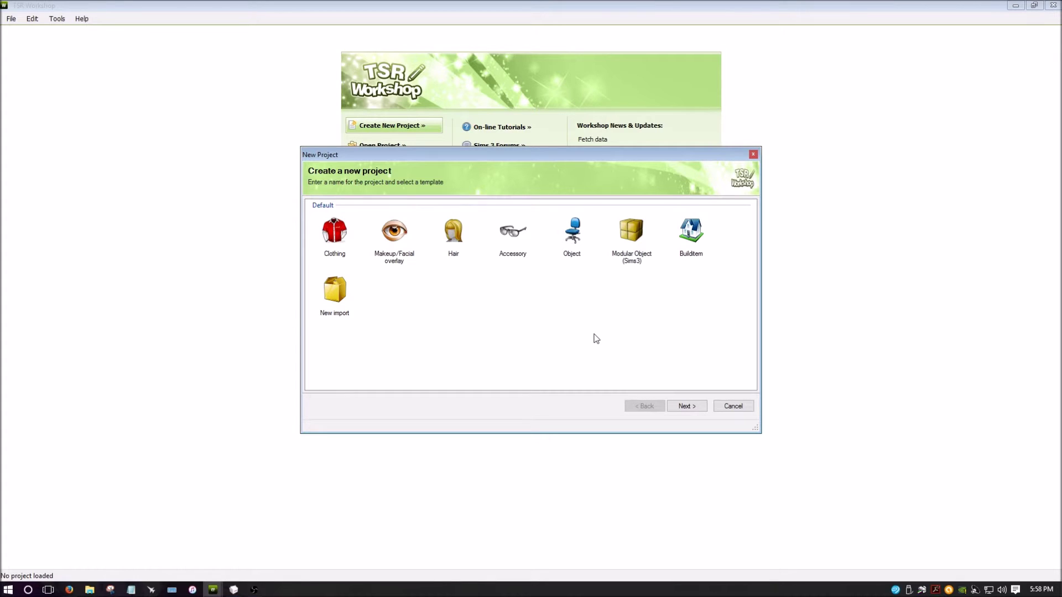
{"action": "double_click", "coordinate": [572, 231]}
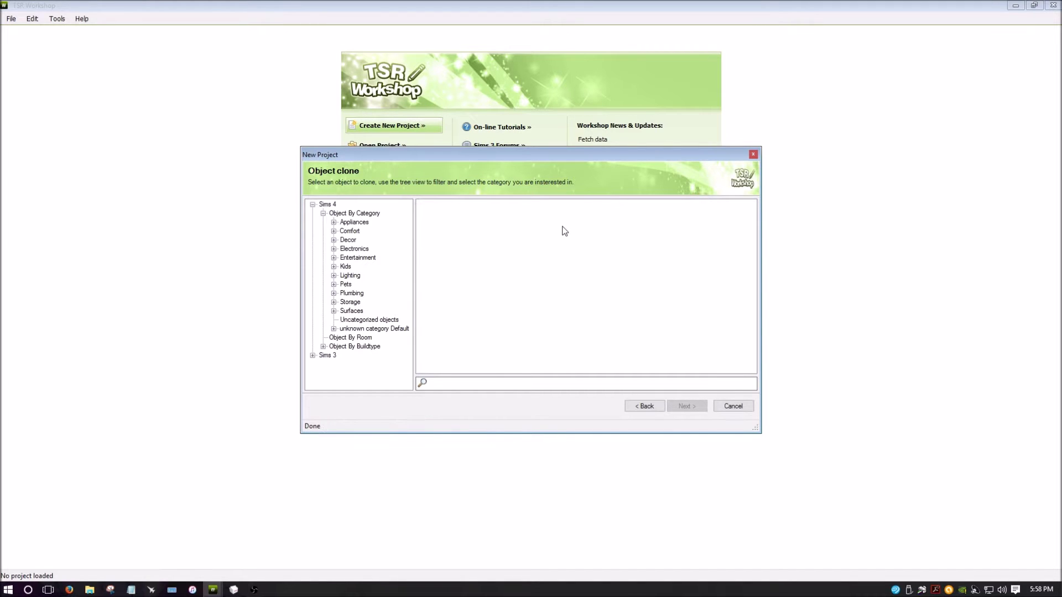
{"action": "left_click", "coordinate": [334, 240]}
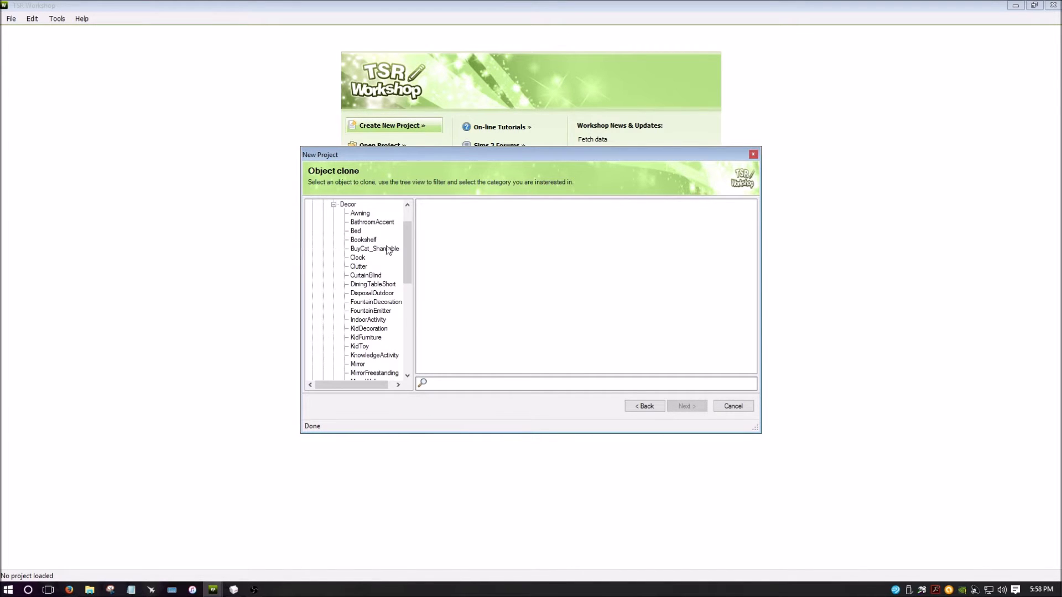
{"action": "left_click", "coordinate": [360, 266]}
{"action": "left_click_drag", "start_coordinate": [758, 223], "coordinate": [771, 304]}
{"action": "left_click", "coordinate": [622, 277]}
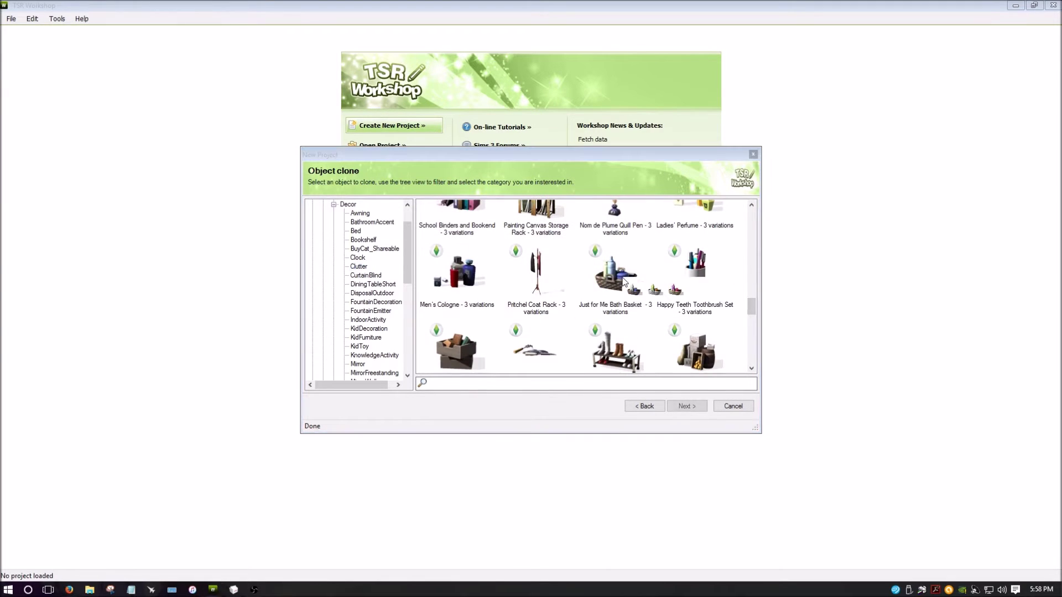
{"action": "double_click", "coordinate": [655, 289]}
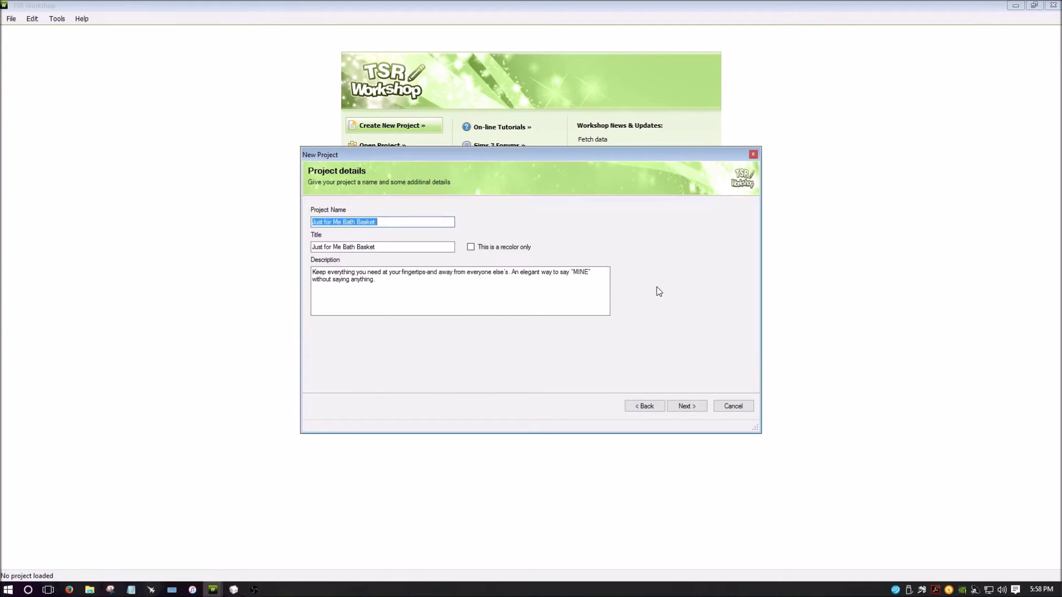
{"action": "left_click", "coordinate": [692, 406]}
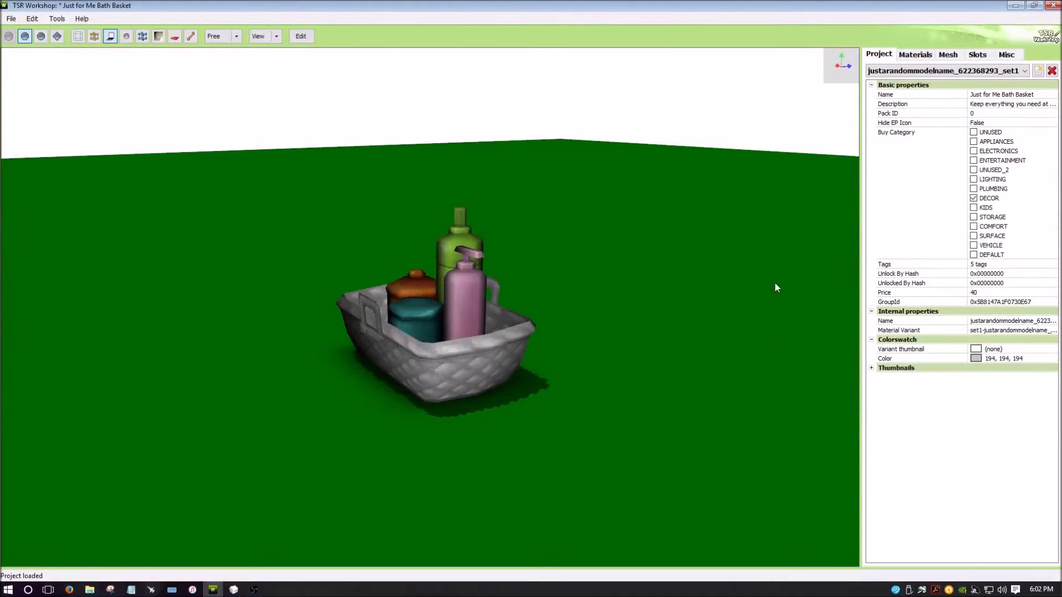
- Export the basket material's AlphaMap texture as a PNG into the WIPS\basket folder under its default file name
{"action": "left_click", "coordinate": [910, 55]}
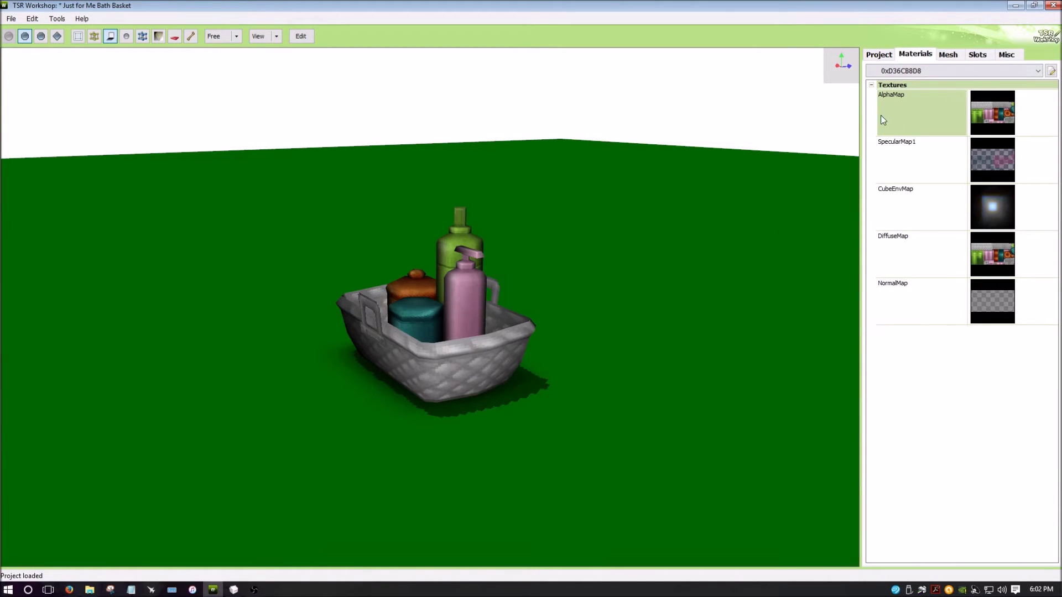
{"action": "left_click", "coordinate": [1020, 107]}
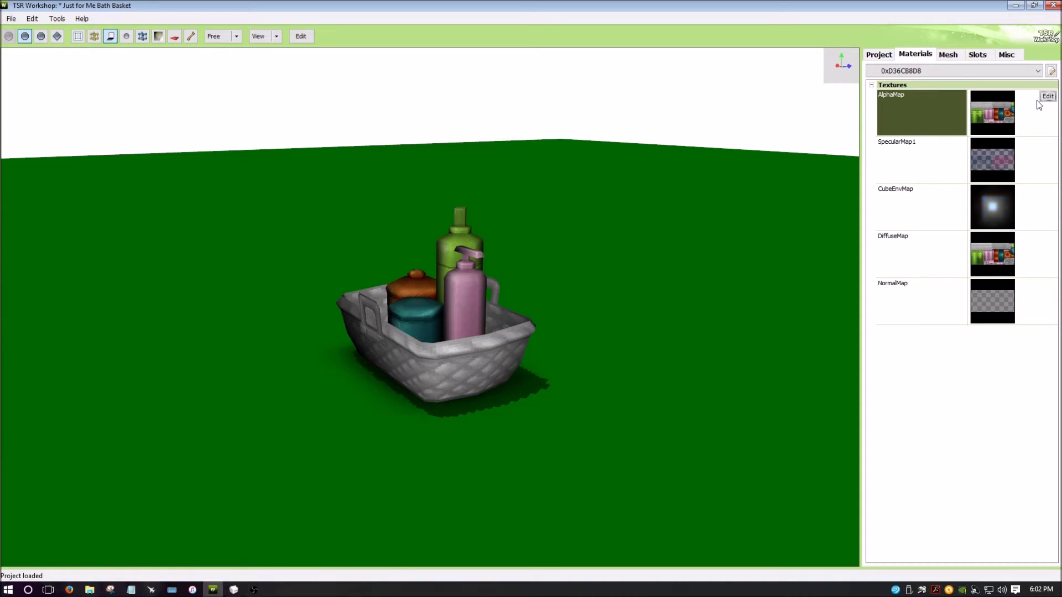
{"action": "left_click", "coordinate": [1047, 97]}
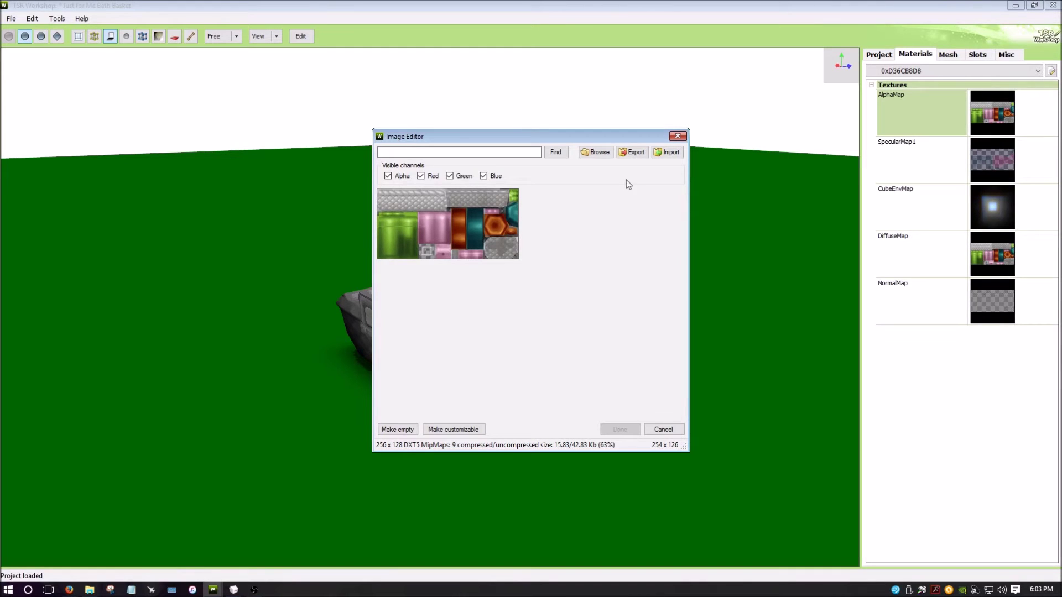
{"action": "left_click", "coordinate": [631, 153]}
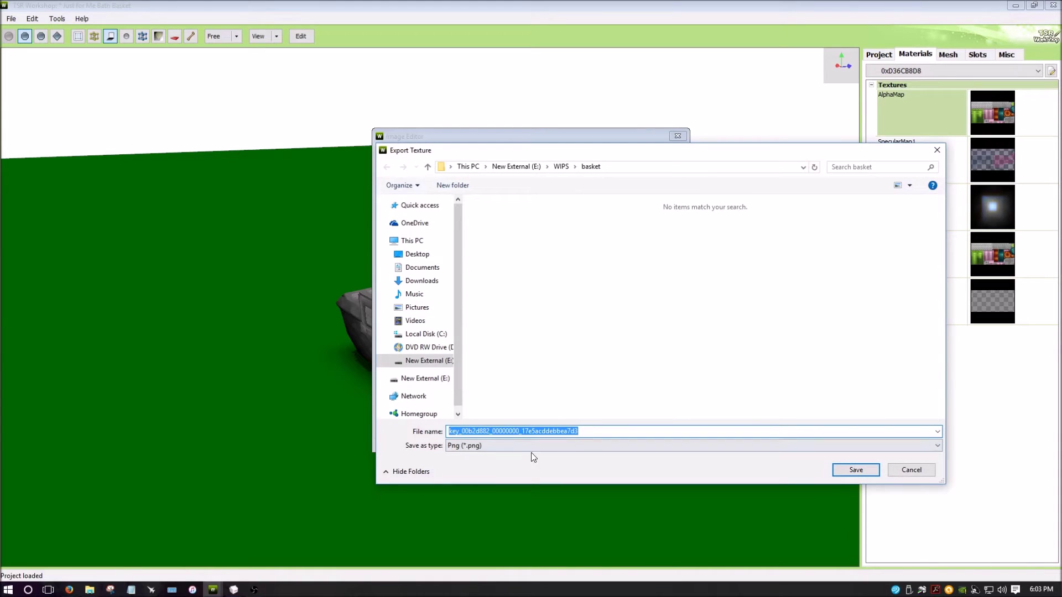
{"action": "left_click", "coordinate": [560, 167]}
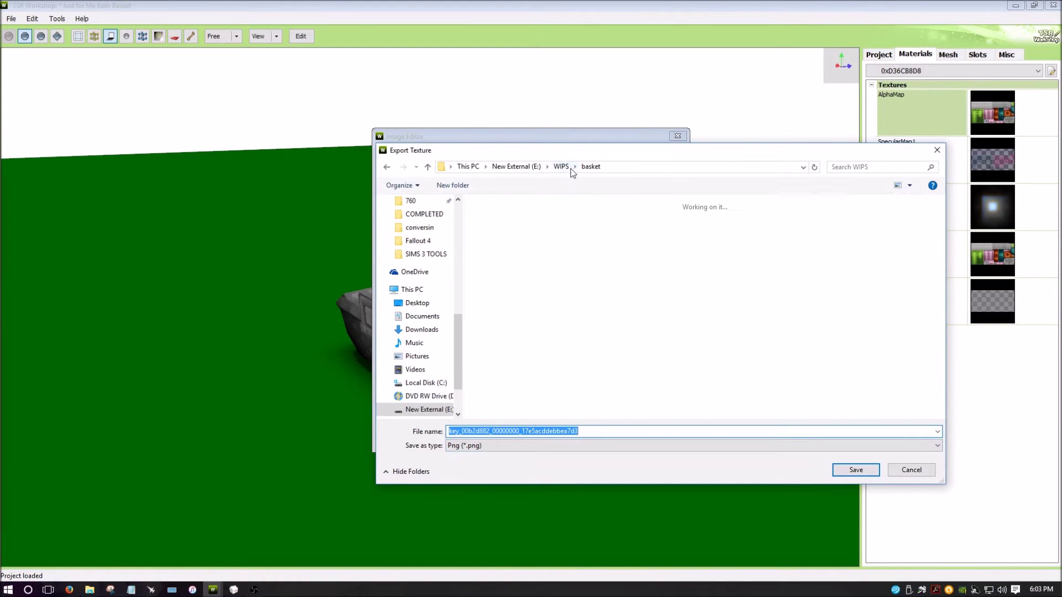
{"action": "double_click", "coordinate": [498, 227]}
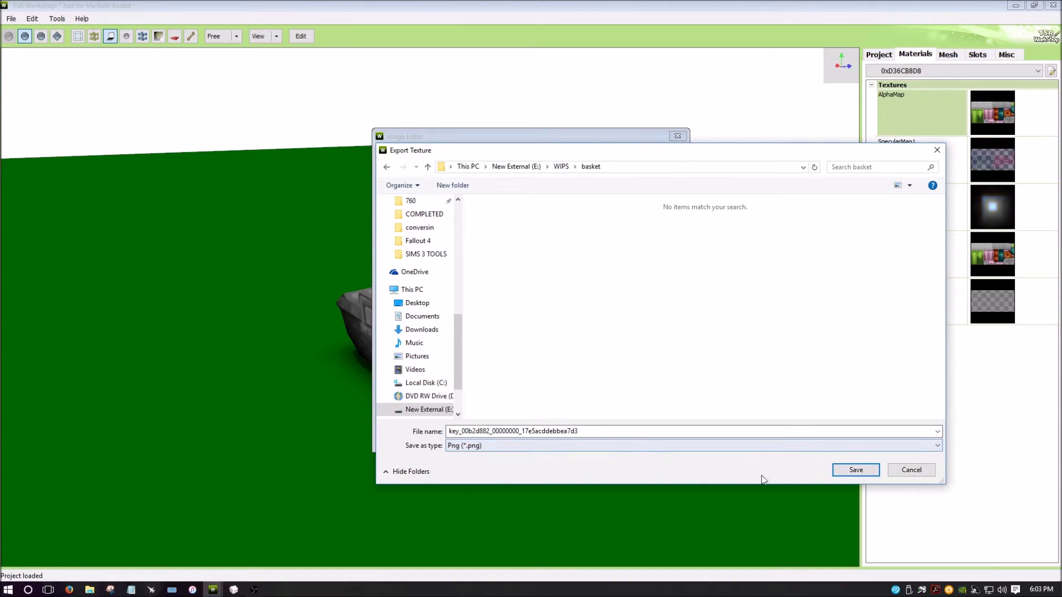
{"action": "left_click", "coordinate": [838, 471]}
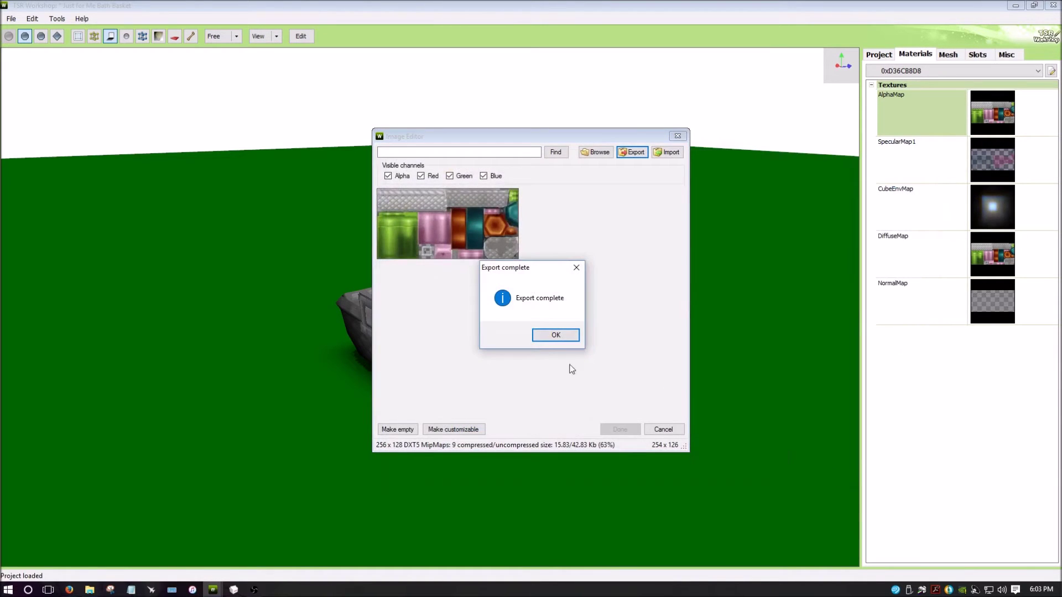
{"action": "left_click", "coordinate": [545, 335]}
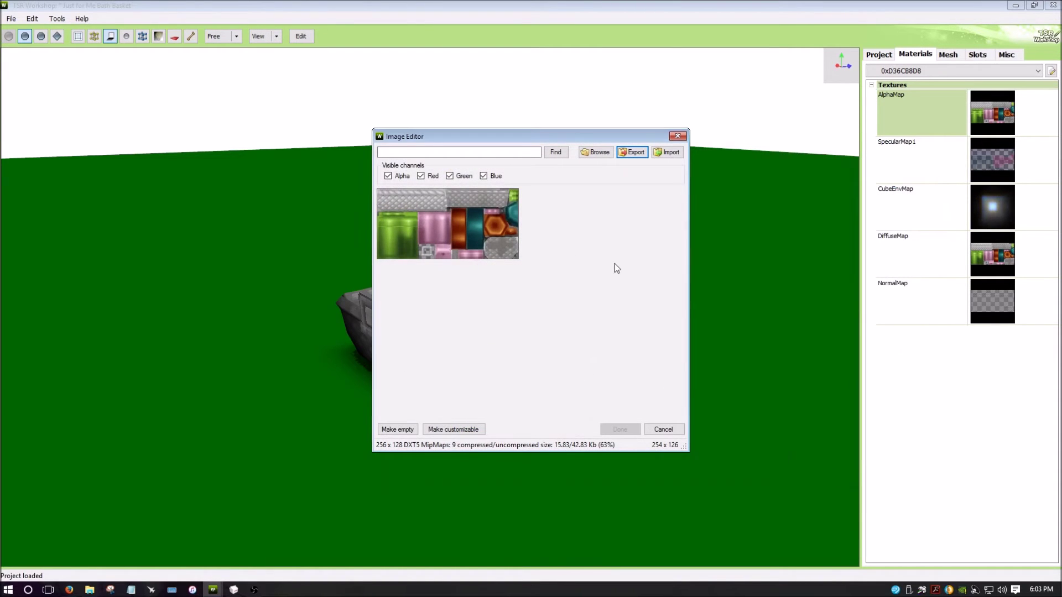
{"action": "left_click", "coordinate": [678, 136]}
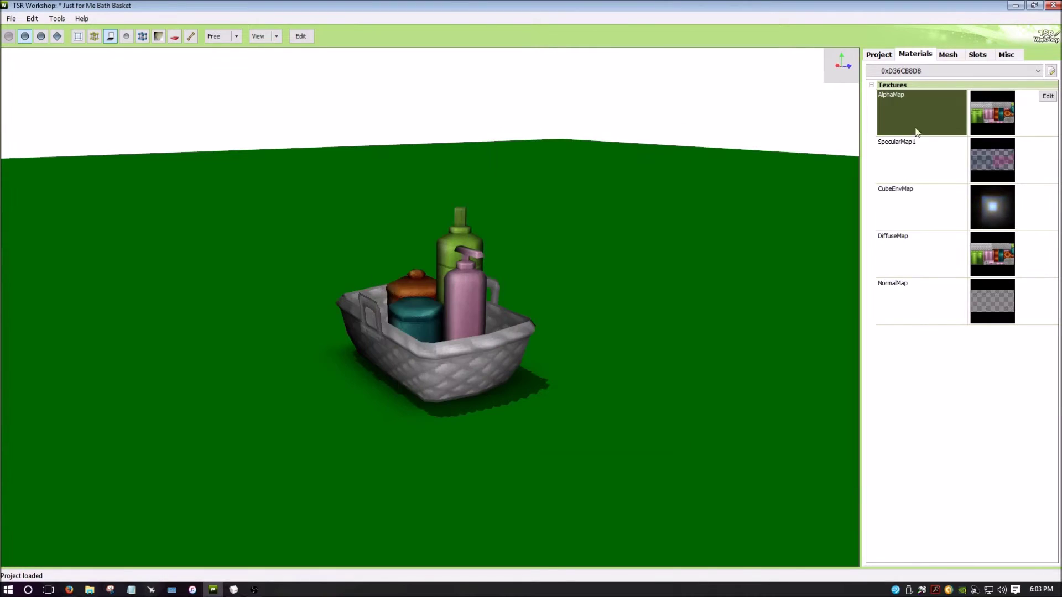
- Export the basket's HighDetail mesh as a Workshop Object named "high" in the basket folder
{"action": "left_click", "coordinate": [948, 55]}
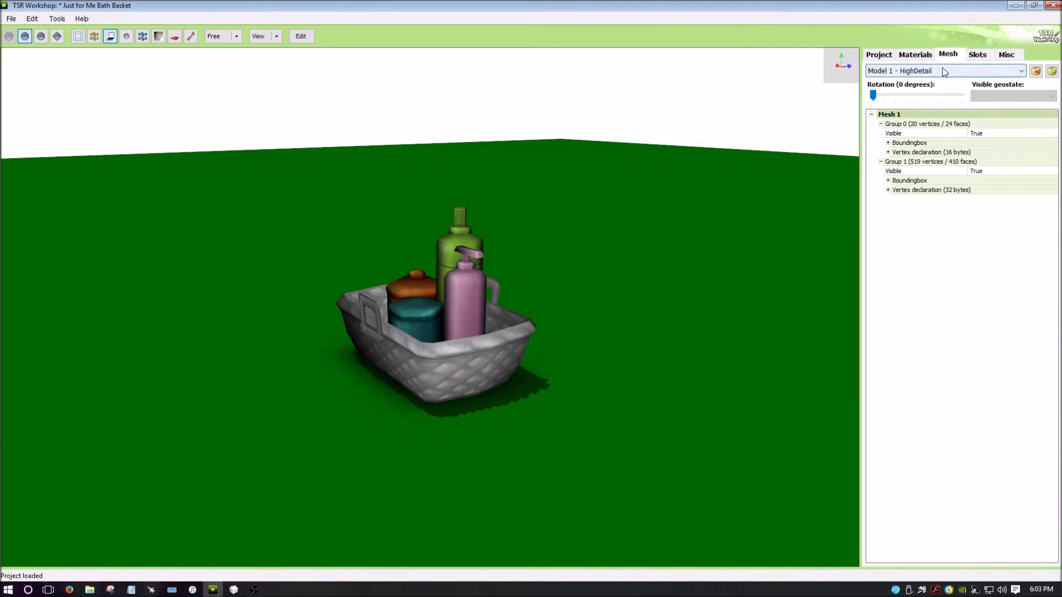
{"action": "mouse_move", "coordinate": [606, 323]}
{"action": "left_mouse_down"}
{"action": "mouse_move", "coordinate": [474, 312]}
{"action": "mouse_move", "coordinate": [550, 354]}
{"action": "mouse_move", "coordinate": [601, 325]}
{"action": "left_mouse_up"}
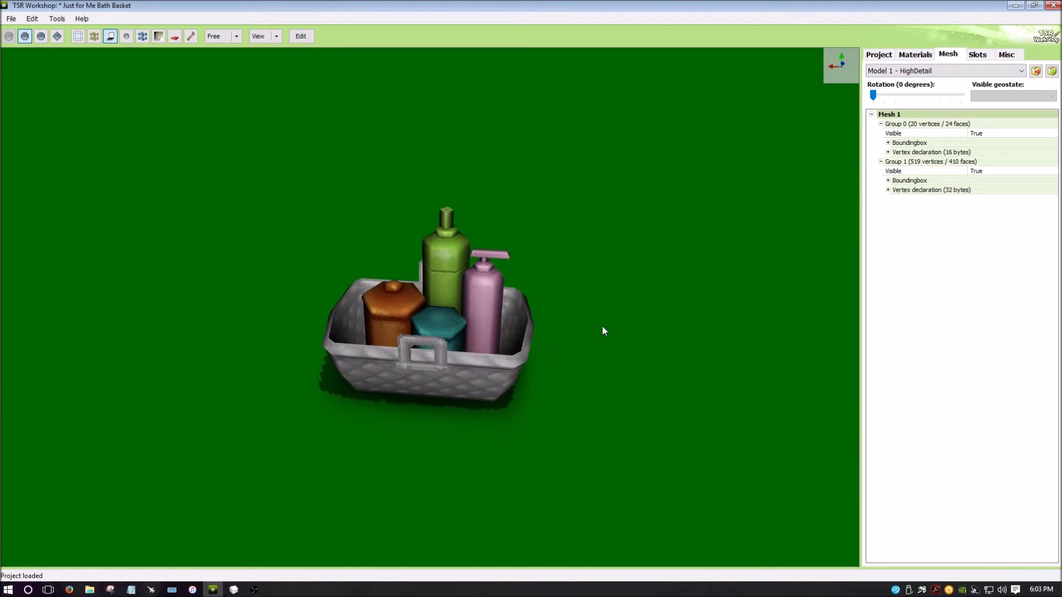
{"action": "left_click", "coordinate": [905, 67]}
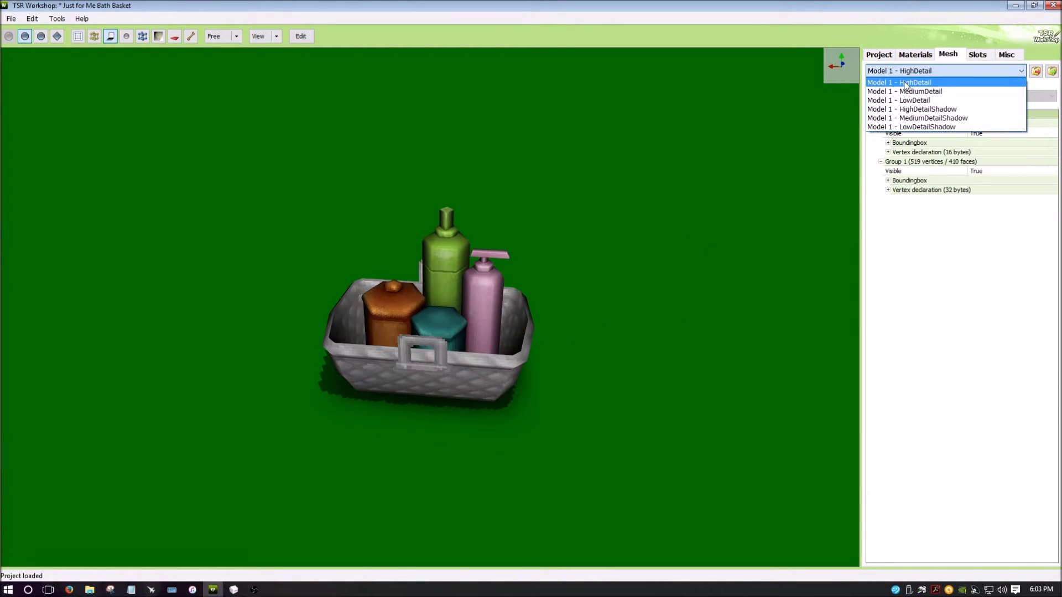
{"action": "left_click", "coordinate": [907, 79]}
{"action": "left_click", "coordinate": [1036, 71]}
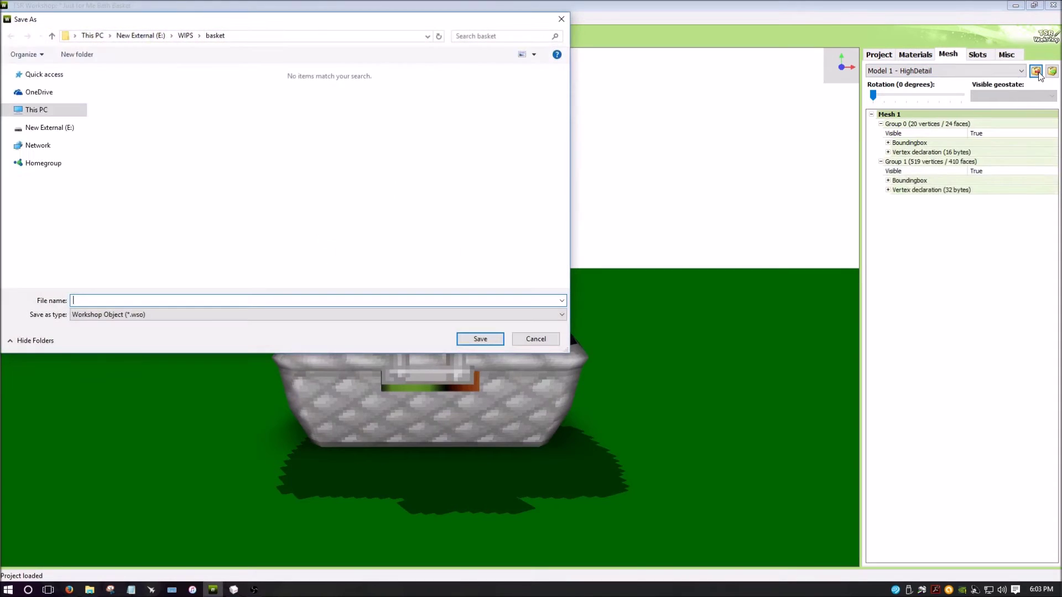
{"action": "left_click_drag", "start_coordinate": [315, 25], "coordinate": [548, 100]}
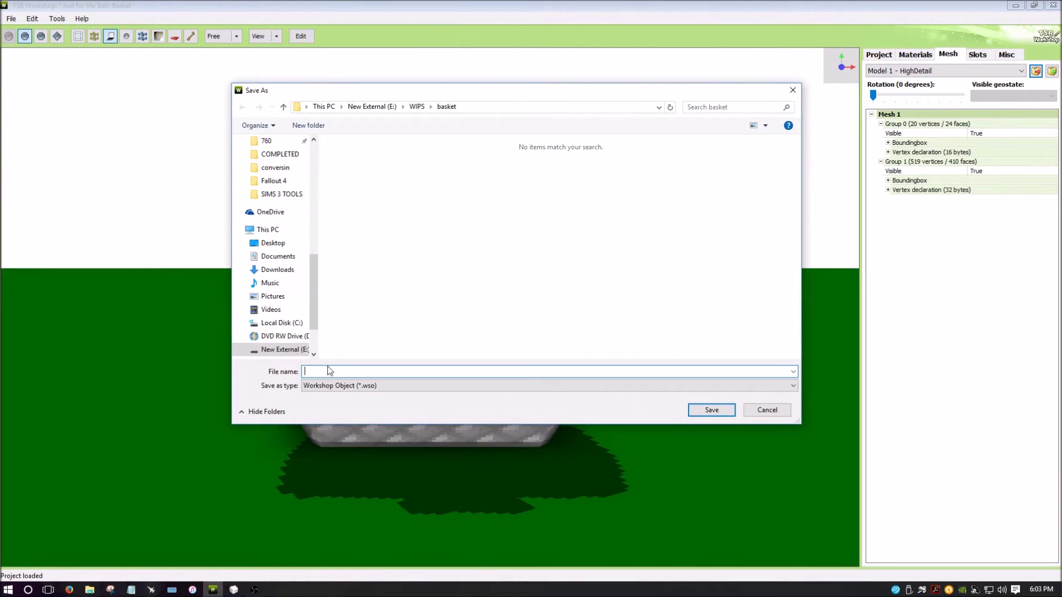
{"action": "type", "text": "high"}
{"action": "left_click", "coordinate": [693, 410]}
{"action": "left_click", "coordinate": [555, 337]}
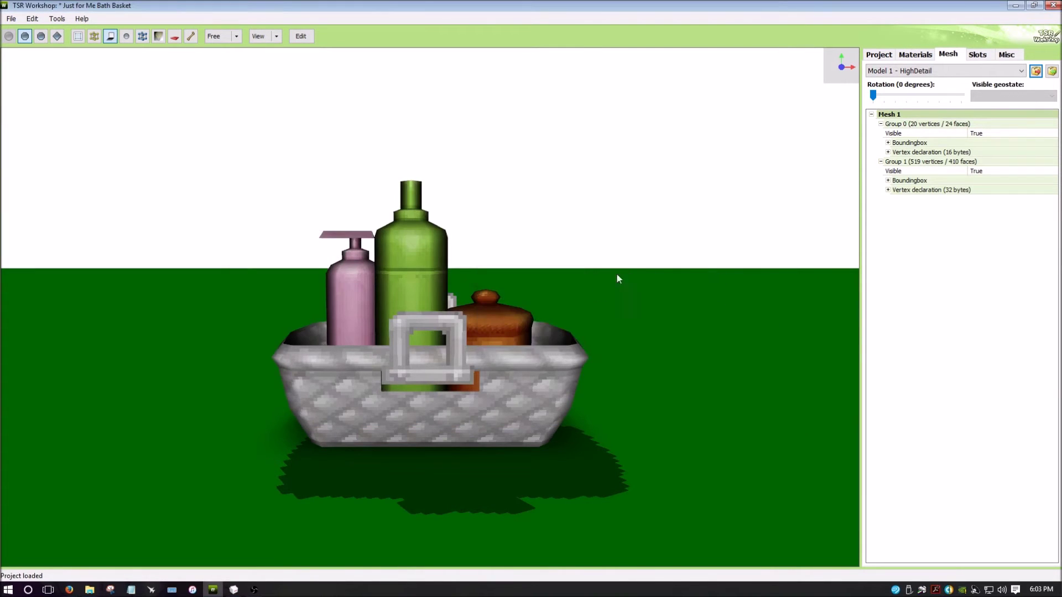
- Export the MediumDetail mesh as a Workshop Object named "med" in the basket folder
{"action": "left_click", "coordinate": [911, 71]}
{"action": "left_click", "coordinate": [914, 94]}
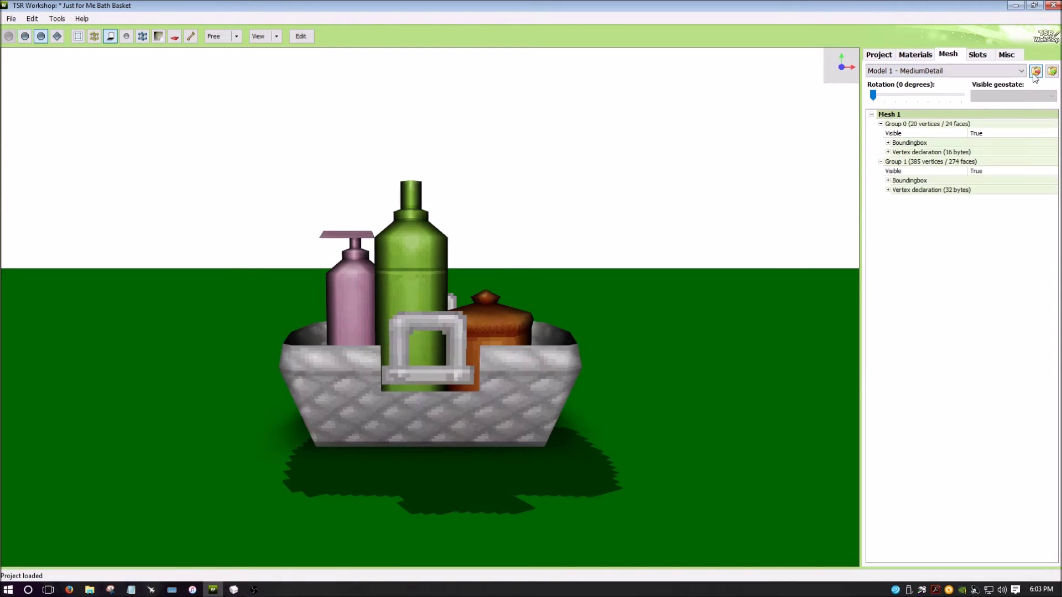
{"action": "left_click", "coordinate": [1035, 71]}
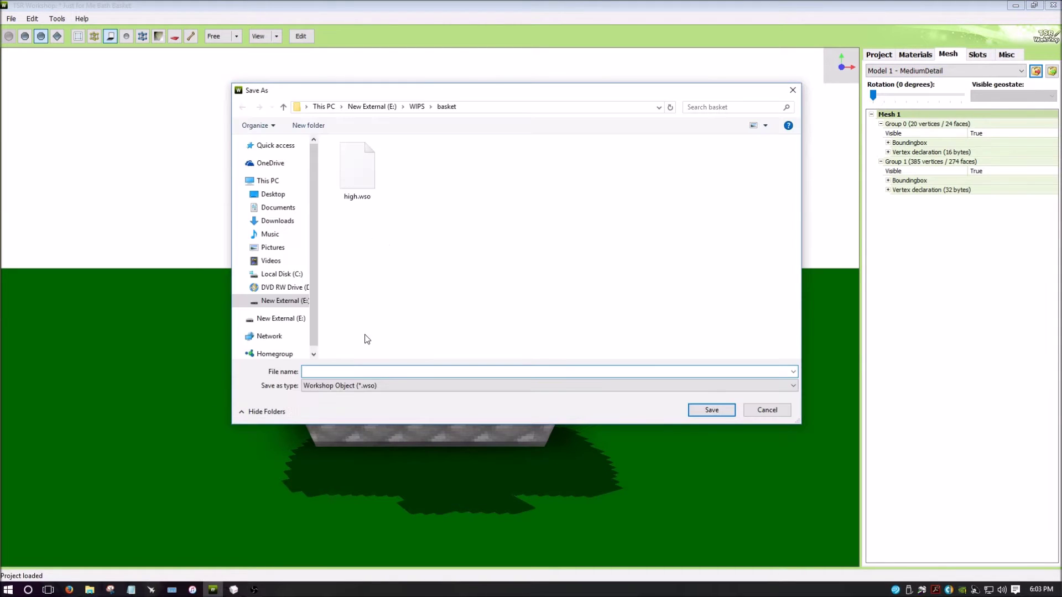
{"action": "type", "text": "med"}
{"action": "key", "text": "Return"}
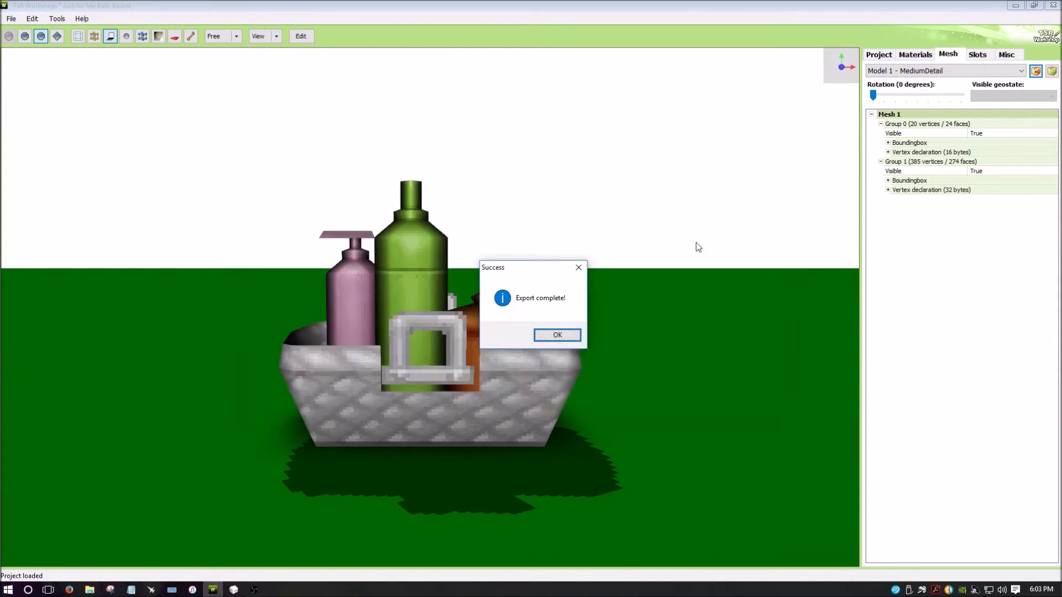
{"action": "left_click", "coordinate": [556, 336]}
- Export the LowDetail mesh as a Workshop Object named "low" in the basket folder
{"action": "left_click", "coordinate": [1020, 70]}
{"action": "left_click", "coordinate": [1001, 87]}
{"action": "left_click", "coordinate": [1036, 71]}
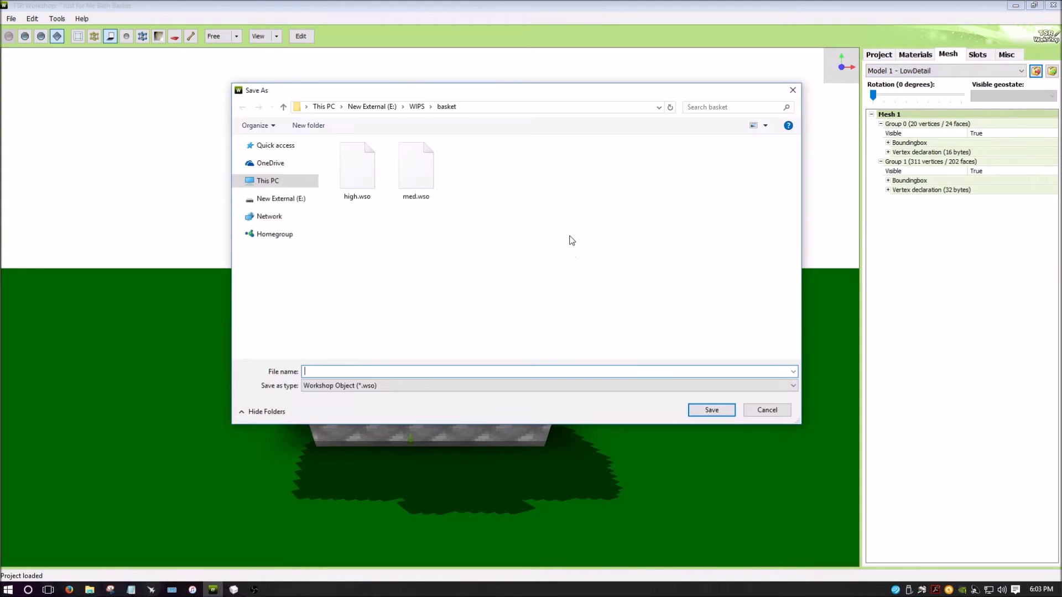
{"action": "type", "text": "low"}
{"action": "left_click", "coordinate": [708, 411]}
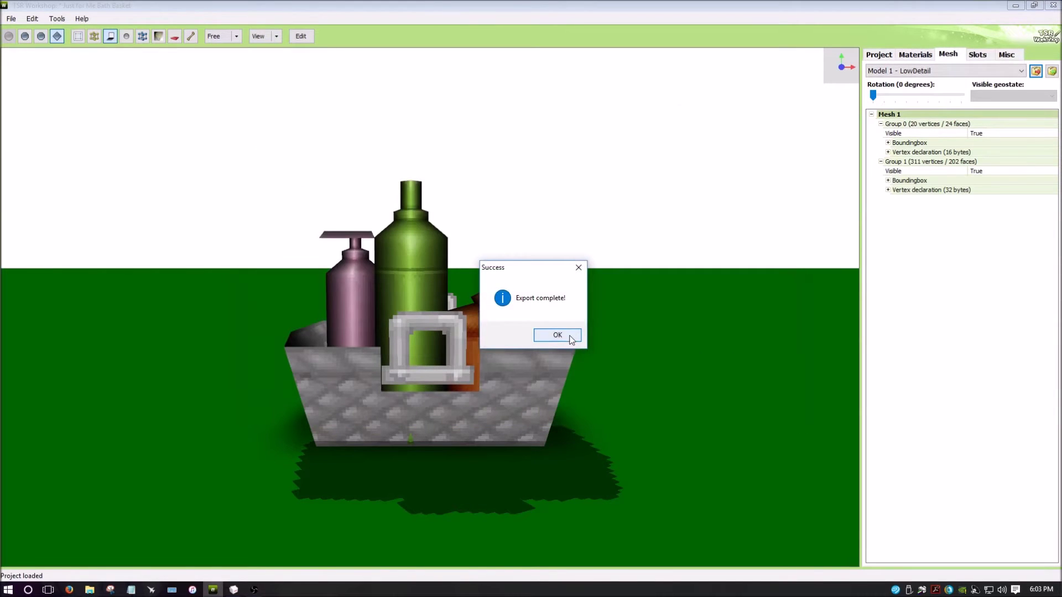
{"action": "left_click", "coordinate": [569, 335]}
- Export the HighDetailShadow mesh as a Workshop Object named "high shadow" in the basket folder
{"action": "left_click", "coordinate": [913, 71]}
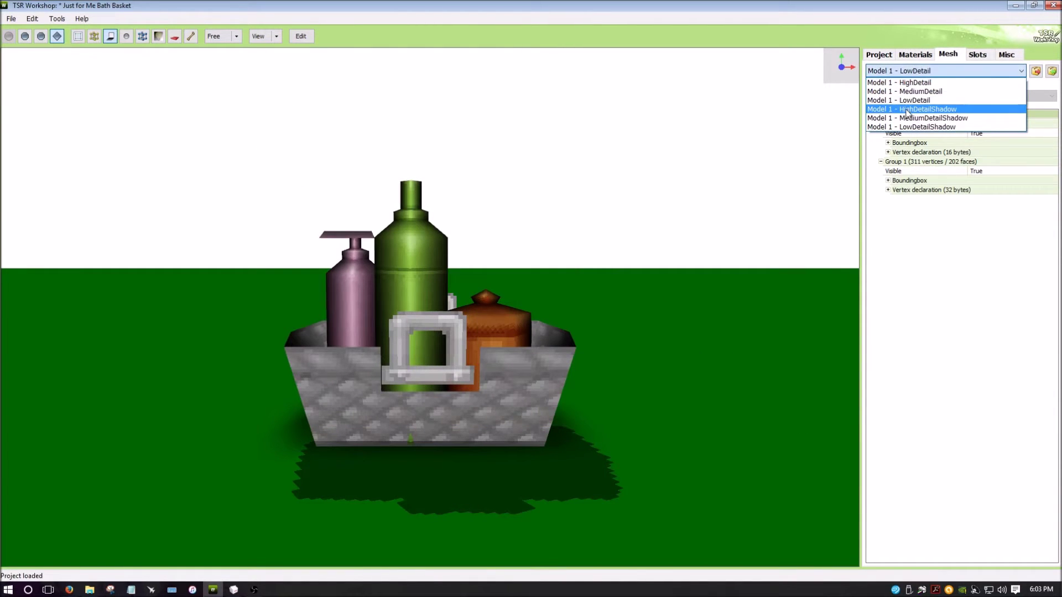
{"action": "left_click", "coordinate": [910, 107]}
{"action": "left_click", "coordinate": [1036, 71]}
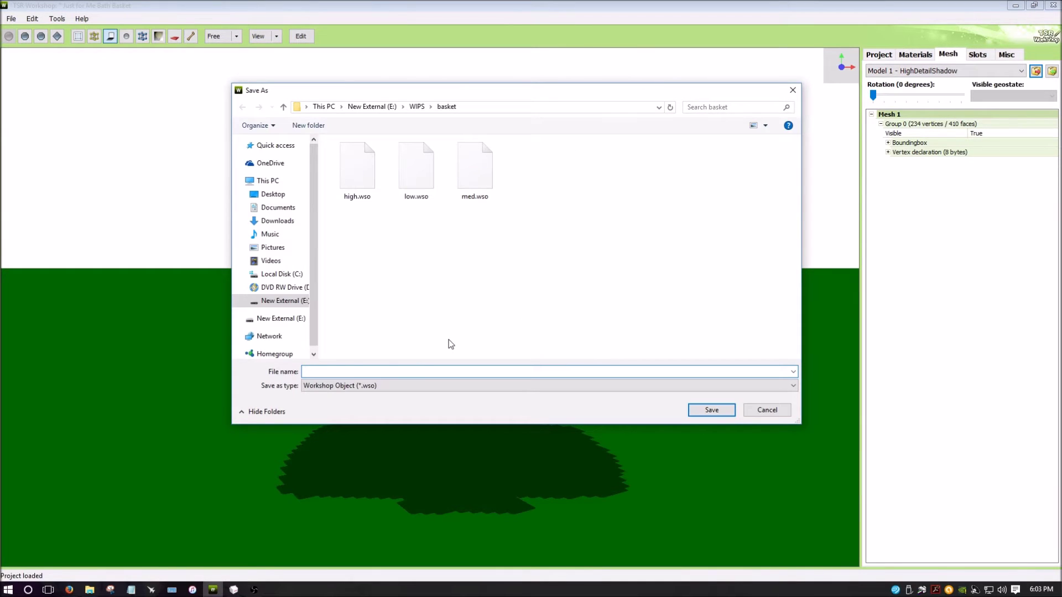
{"action": "type", "text": "high "}
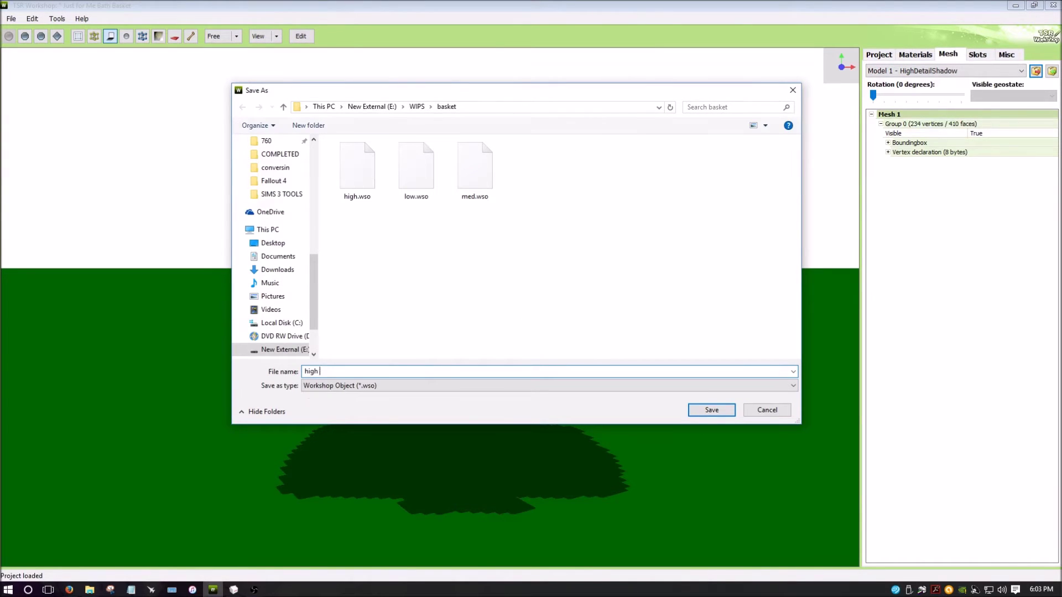
{"action": "type", "text": "shadow"}
{"action": "left_click", "coordinate": [695, 411]}
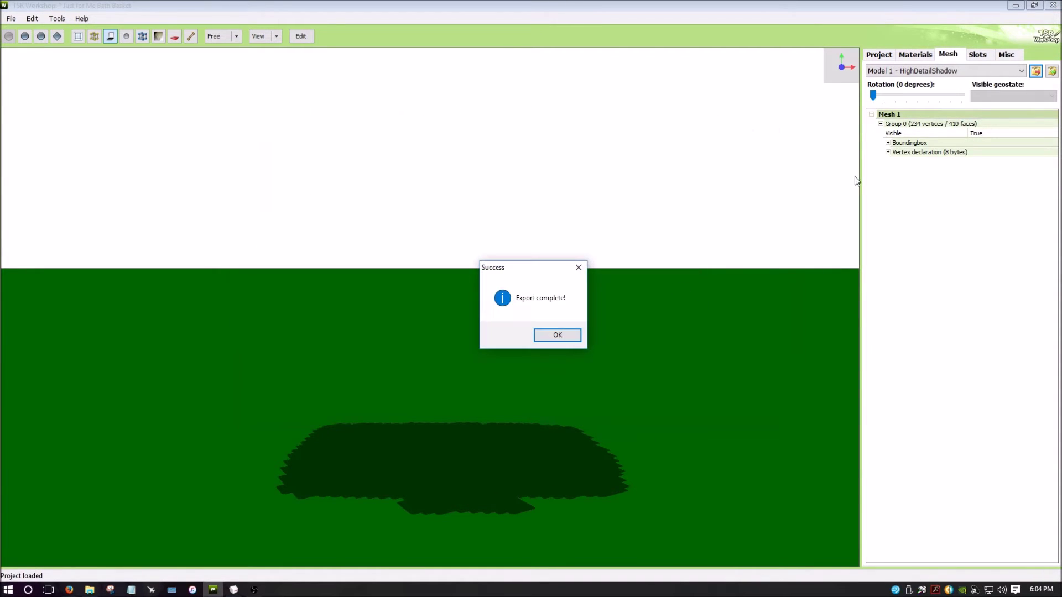
{"action": "left_click", "coordinate": [569, 335]}
- Export the MediumDetailShadow mesh as a Workshop Object named "med shad" in the basket folder
{"action": "left_click", "coordinate": [946, 71]}
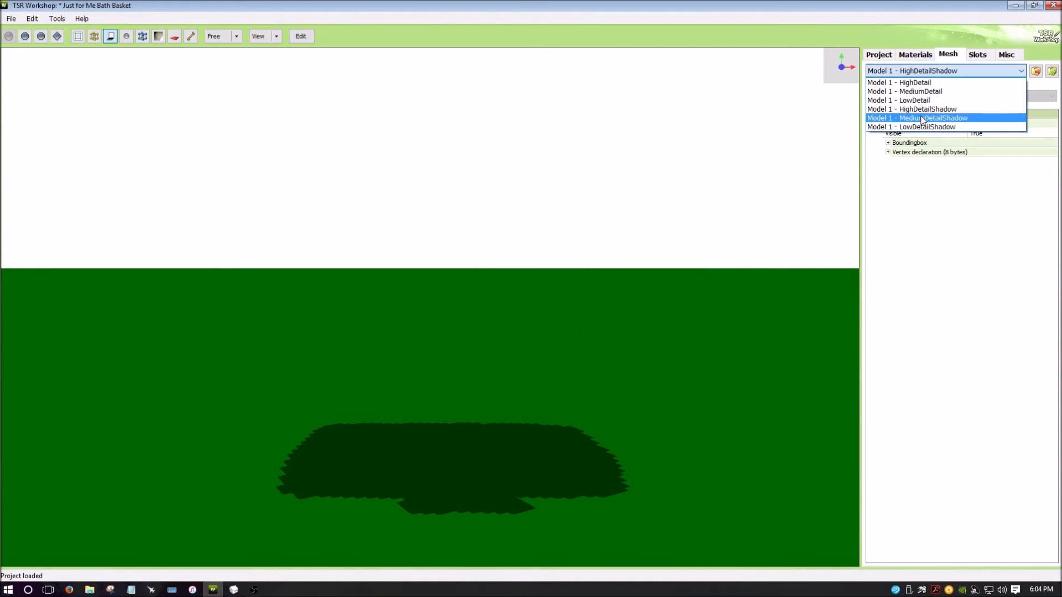
{"action": "left_click", "coordinate": [934, 116]}
{"action": "left_click", "coordinate": [1036, 71]}
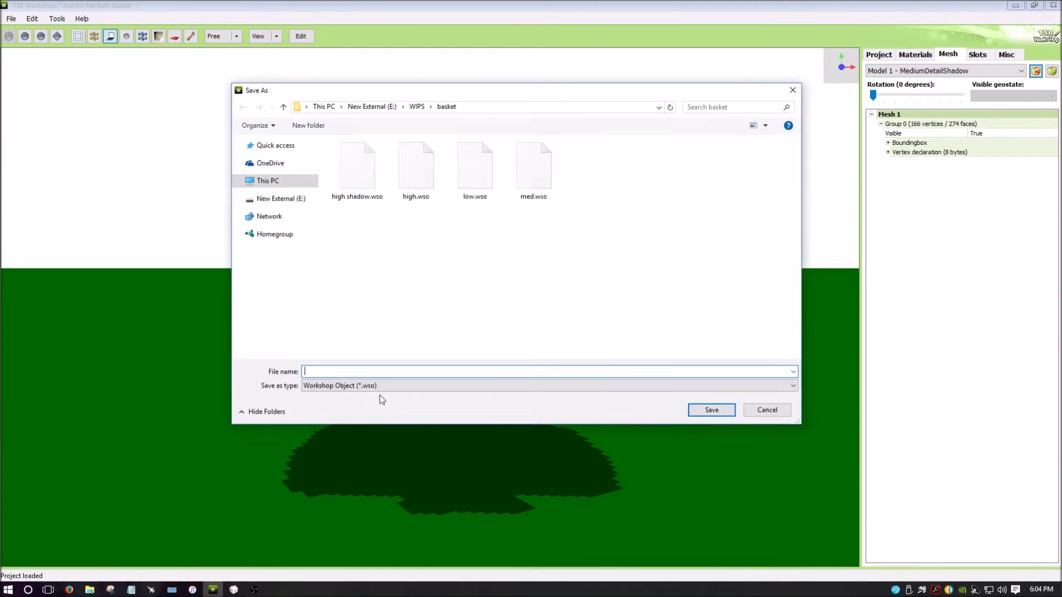
{"action": "type", "text": "medi"}
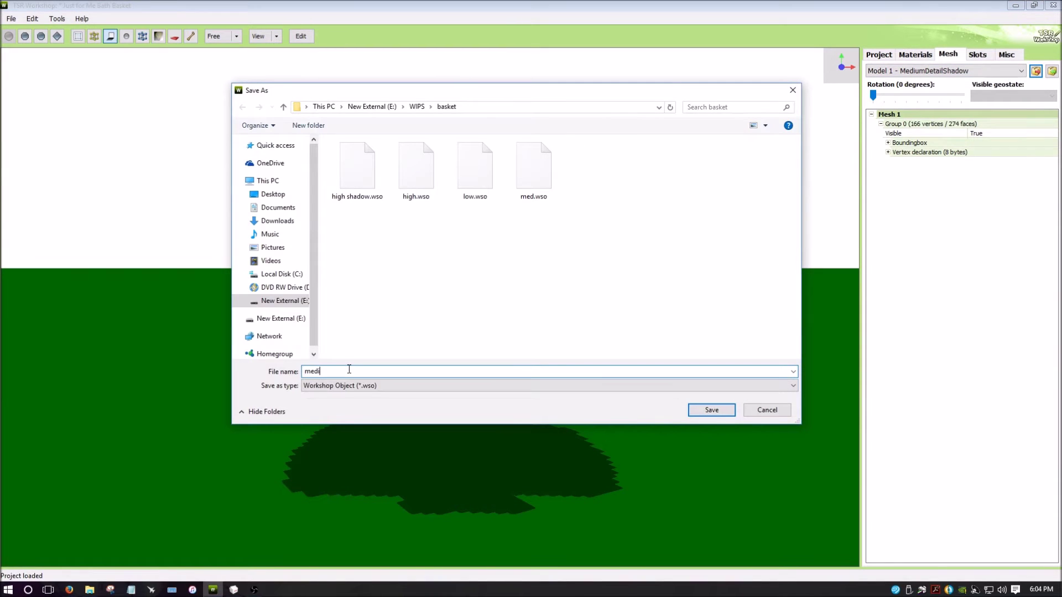
{"action": "key", "text": "BackSpace"}
{"action": "type", "text": "shad"}
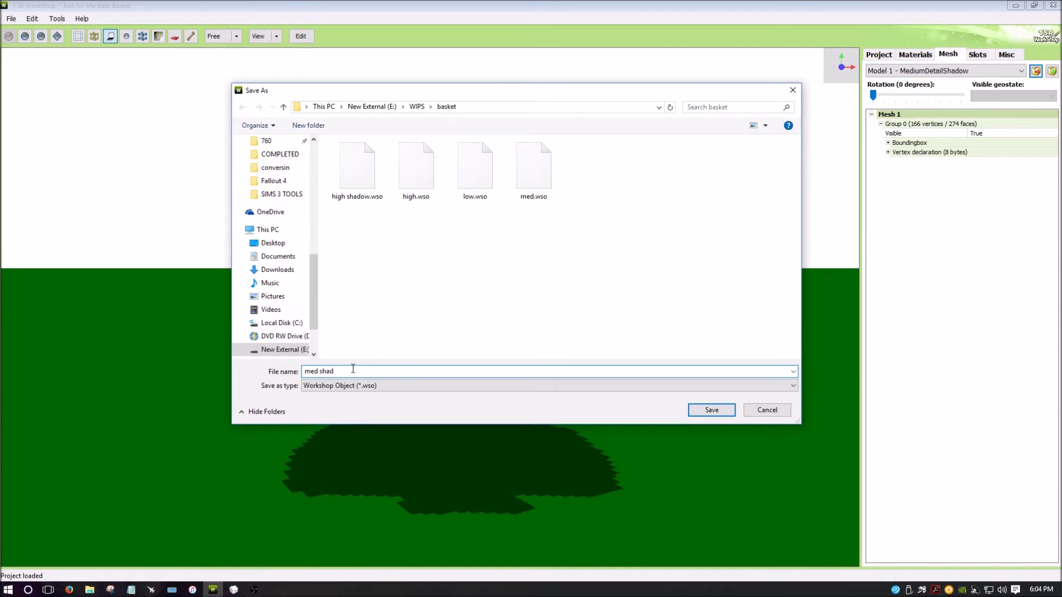
{"action": "left_click", "coordinate": [712, 411]}
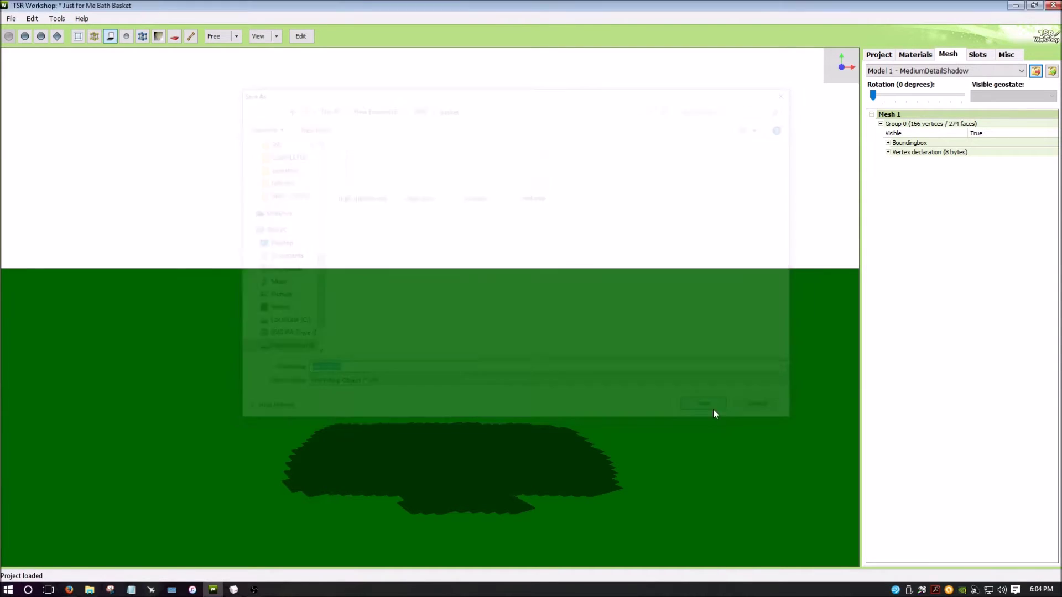
{"action": "left_click", "coordinate": [556, 335]}
- Export the LowDetailShadow mesh as a Workshop Object named "low shad" in the basket folder
{"action": "left_click", "coordinate": [940, 70]}
{"action": "left_click", "coordinate": [920, 128]}
{"action": "left_click", "coordinate": [1035, 71]}
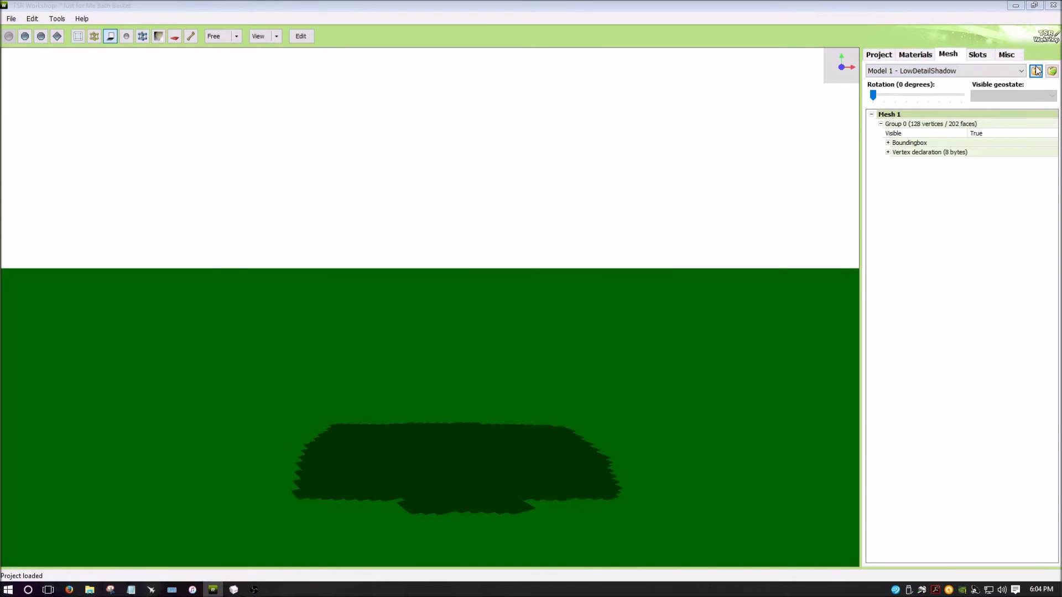
{"action": "type", "text": "low shad"}
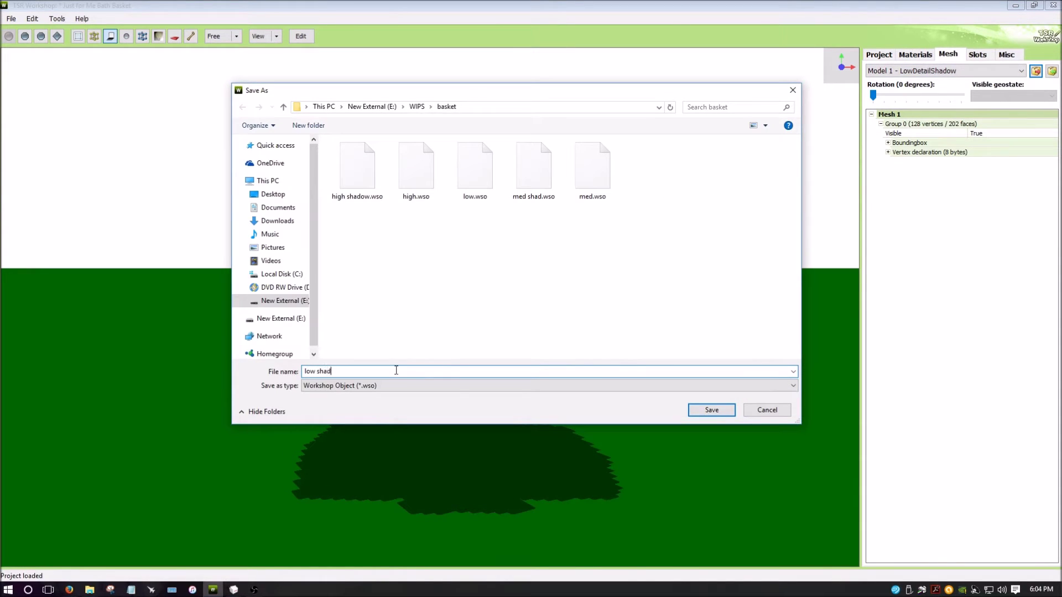
{"action": "left_click", "coordinate": [712, 410]}
{"action": "left_click", "coordinate": [557, 334]}
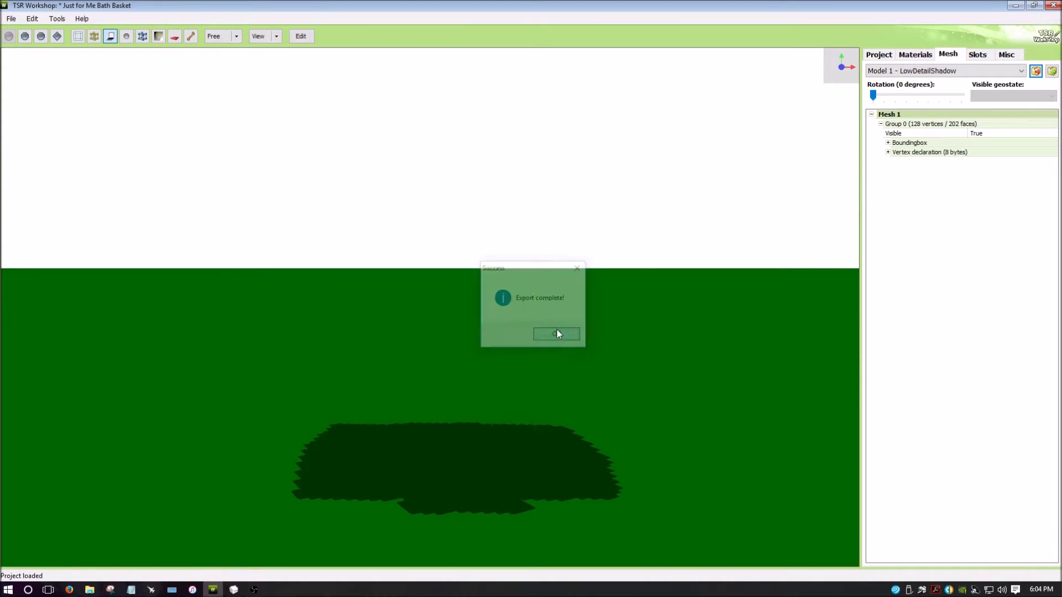
- Start a new Object project, discarding the unsaved changes to the bath basket project
{"action": "left_click", "coordinate": [11, 19]}
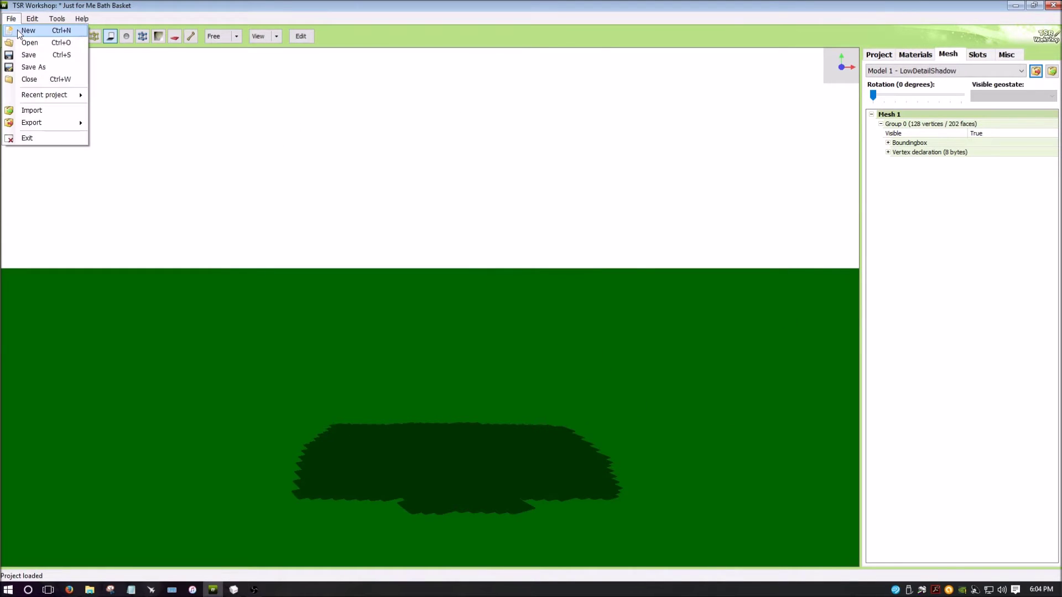
{"action": "left_click", "coordinate": [20, 31]}
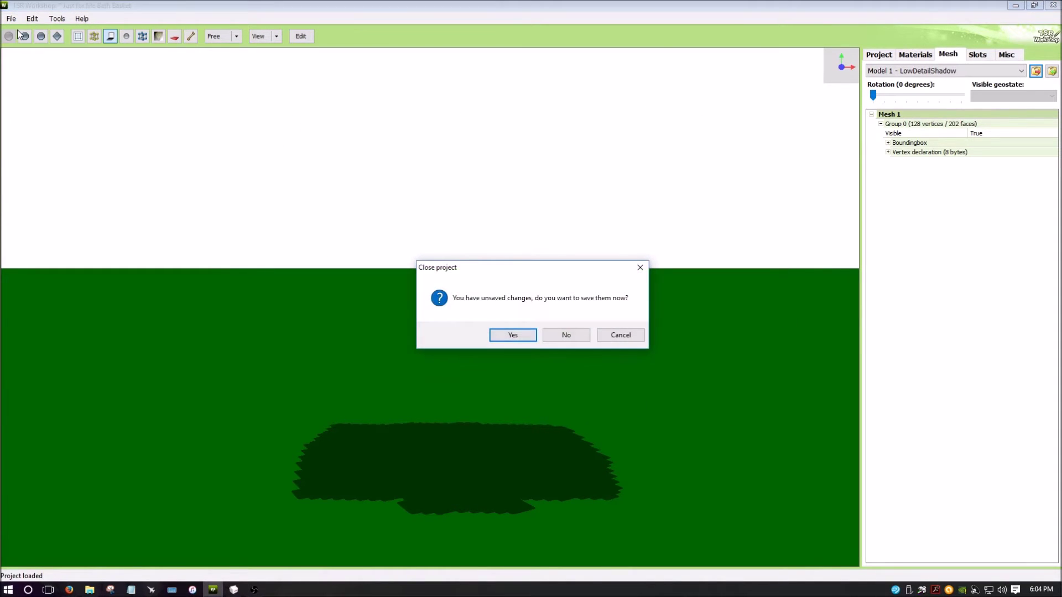
{"action": "left_click", "coordinate": [561, 336]}
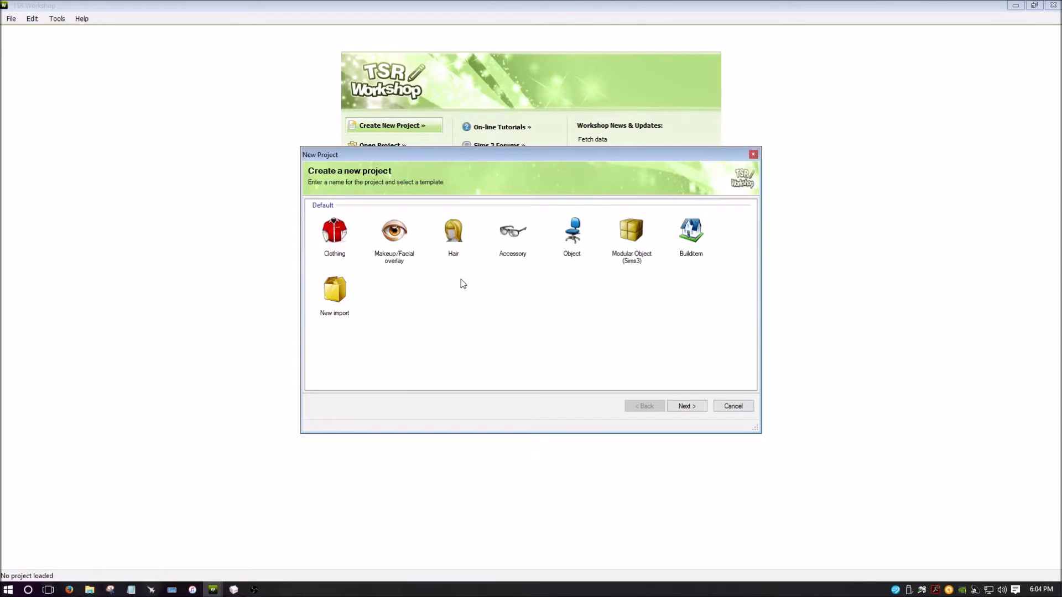
{"action": "double_click", "coordinate": [568, 231]}
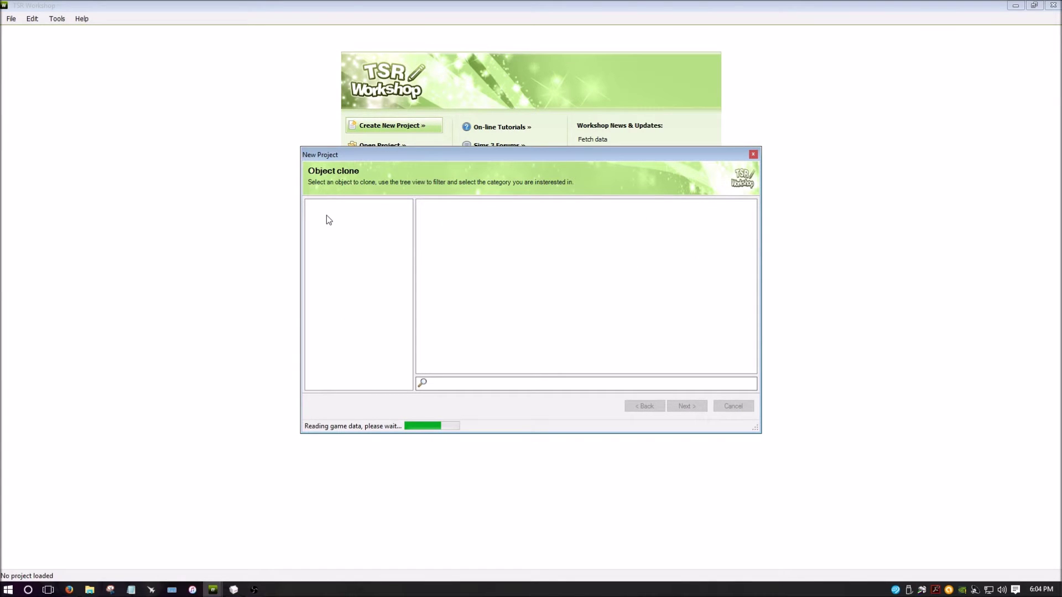
- List the Sims 3 plant objects in the Decor category as candidates for cloning
{"action": "left_click", "coordinate": [312, 205]}
{"action": "left_click", "coordinate": [312, 213]}
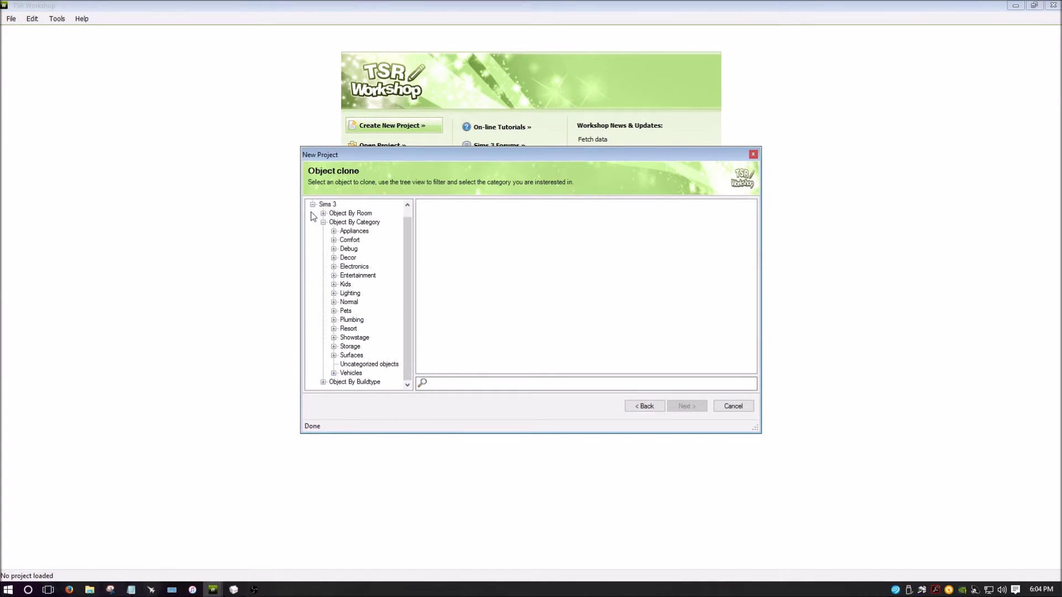
{"action": "left_click", "coordinate": [334, 257]}
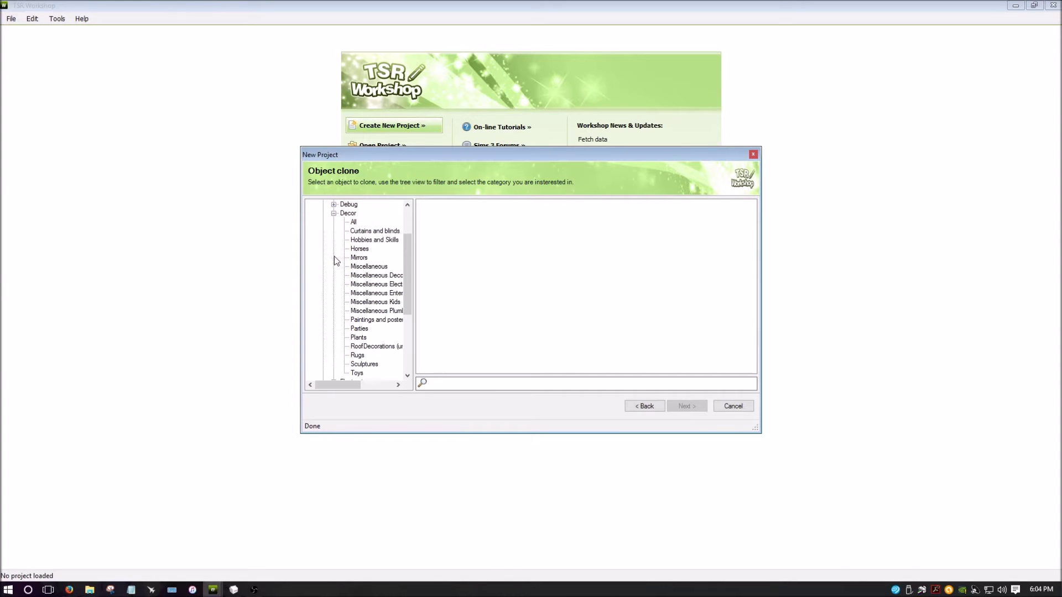
{"action": "left_click_drag", "start_coordinate": [410, 274], "coordinate": [411, 293]}
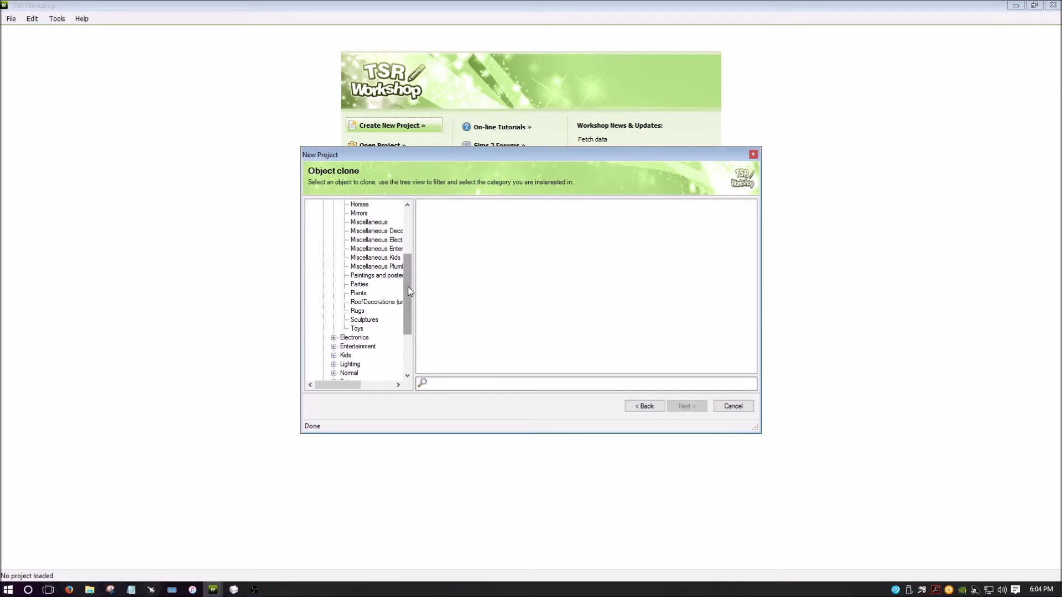
{"action": "left_click", "coordinate": [363, 294]}
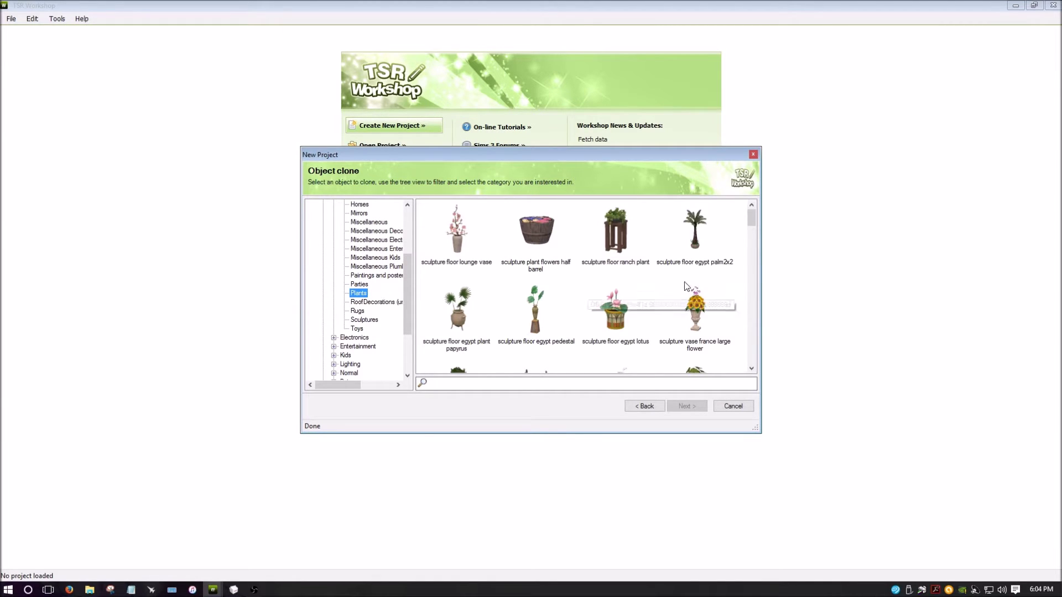
- Clone the "Sculpture plant ivy ball topiary" object, keeping the default project details
{"action": "left_click_drag", "start_coordinate": [751, 221], "coordinate": [760, 303]}
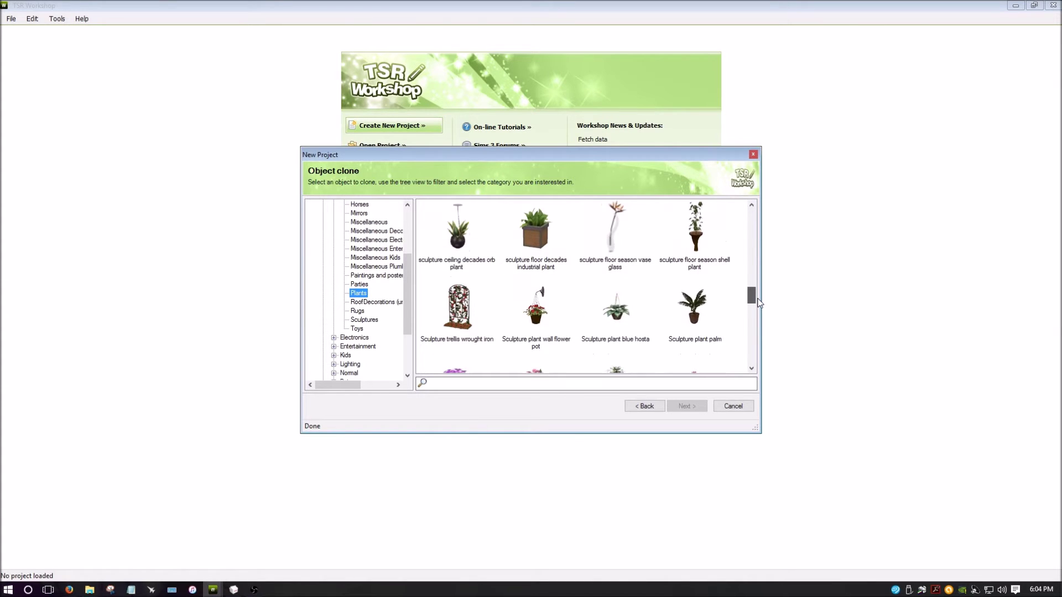
{"action": "left_click_drag", "start_coordinate": [760, 303], "coordinate": [761, 328]}
{"action": "left_click", "coordinate": [531, 227]}
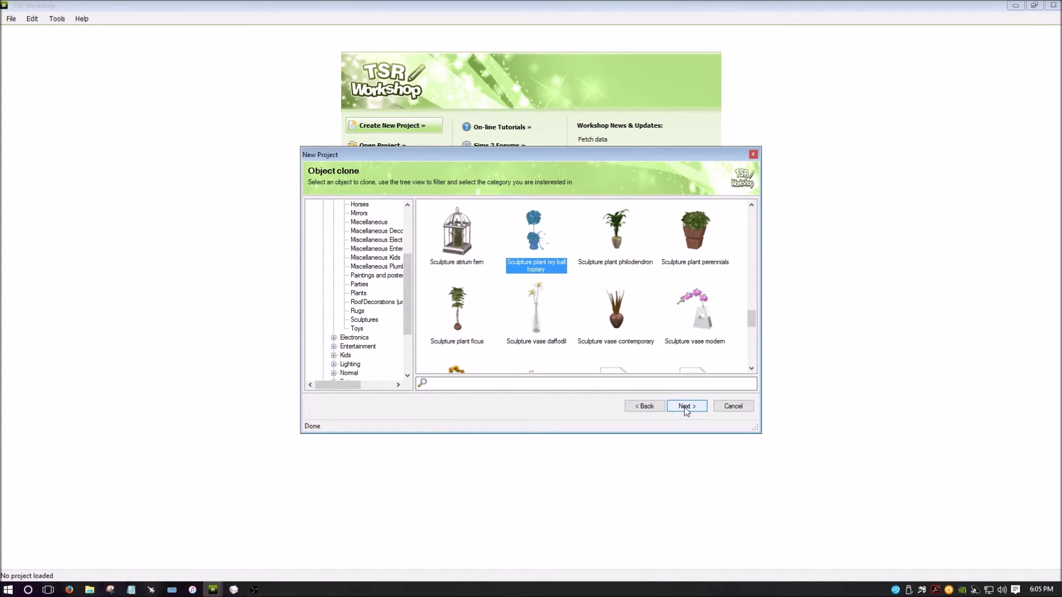
{"action": "left_click", "coordinate": [684, 406]}
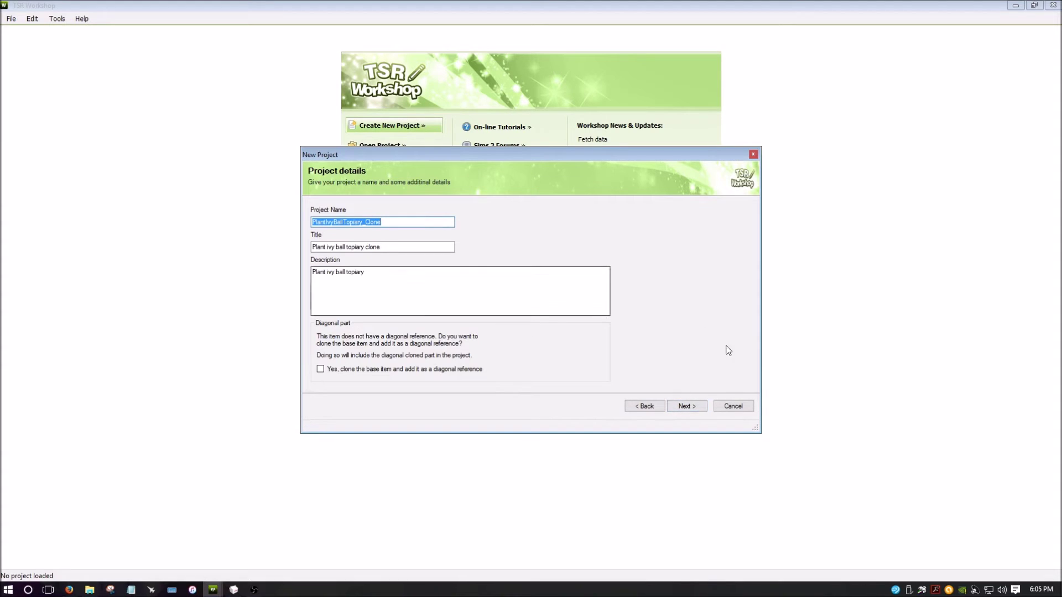
{"action": "left_click", "coordinate": [686, 406]}
{"action": "left_click", "coordinate": [734, 407]}
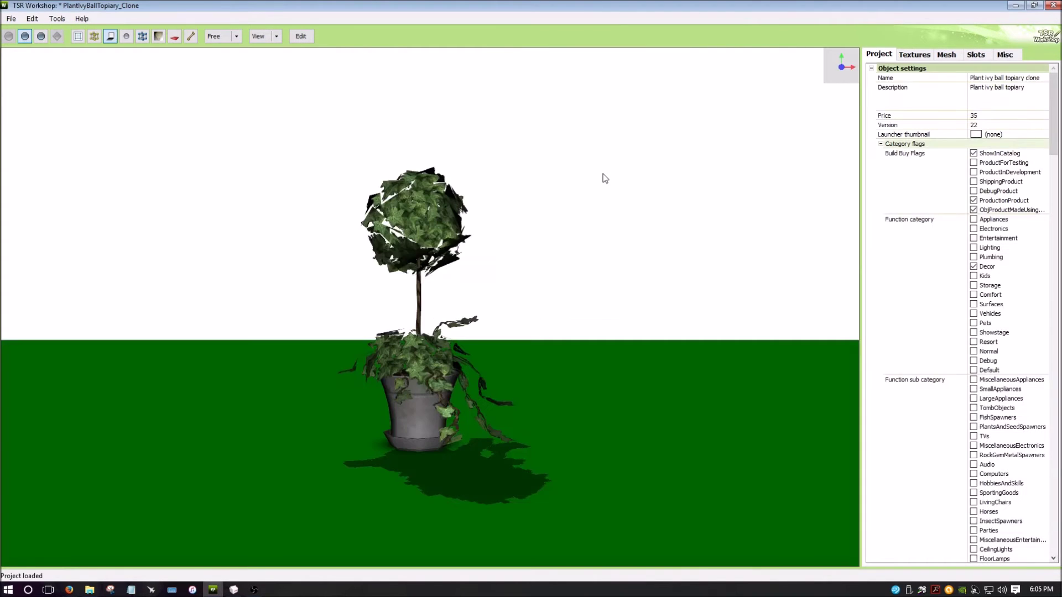
- Display the topiary's textures and examine its Specular image, leaving it unedited
{"action": "left_click", "coordinate": [922, 58]}
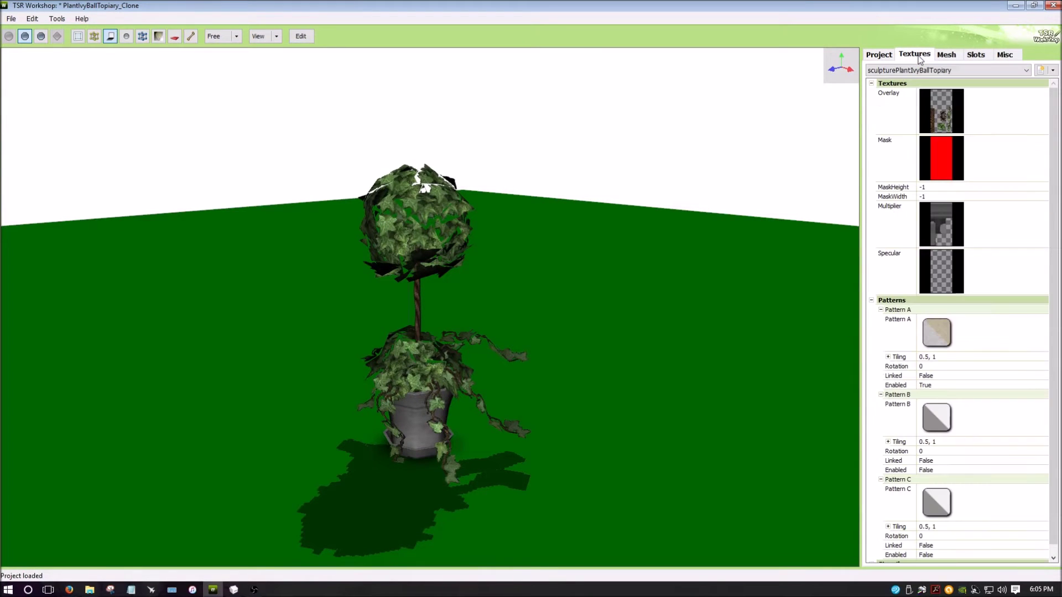
{"action": "left_click", "coordinate": [999, 261]}
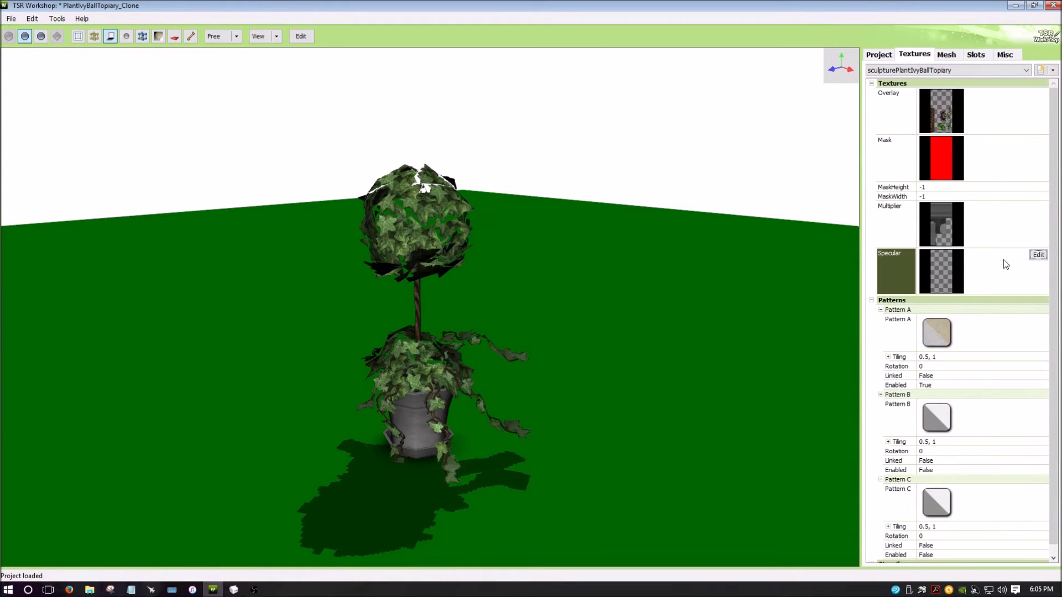
{"action": "left_click", "coordinate": [1040, 254]}
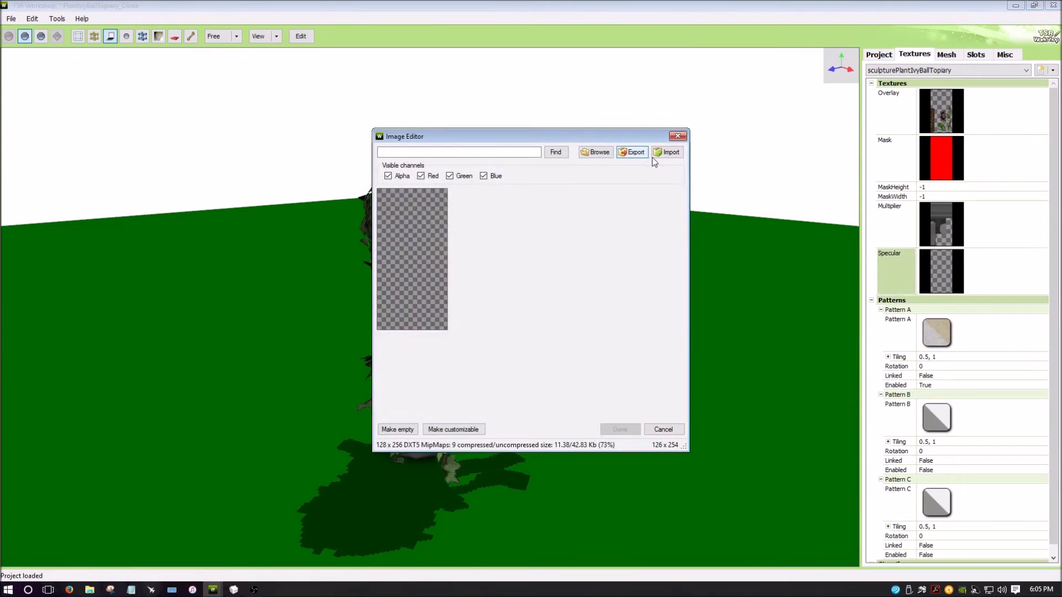
{"action": "left_click", "coordinate": [663, 429]}
- Replace the topiary's Multiplier texture with the basket image key_00b2d882_00000000_17e5acddebbea7d3, keeping the current alpha
{"action": "left_click", "coordinate": [974, 224]}
{"action": "left_click", "coordinate": [1038, 209]}
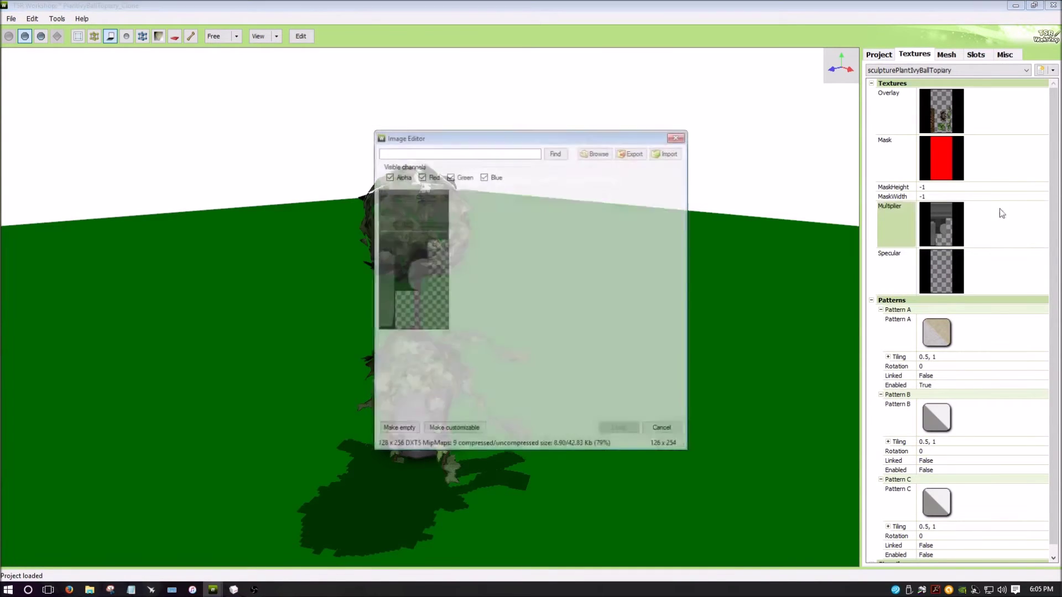
{"action": "left_click", "coordinate": [669, 154]}
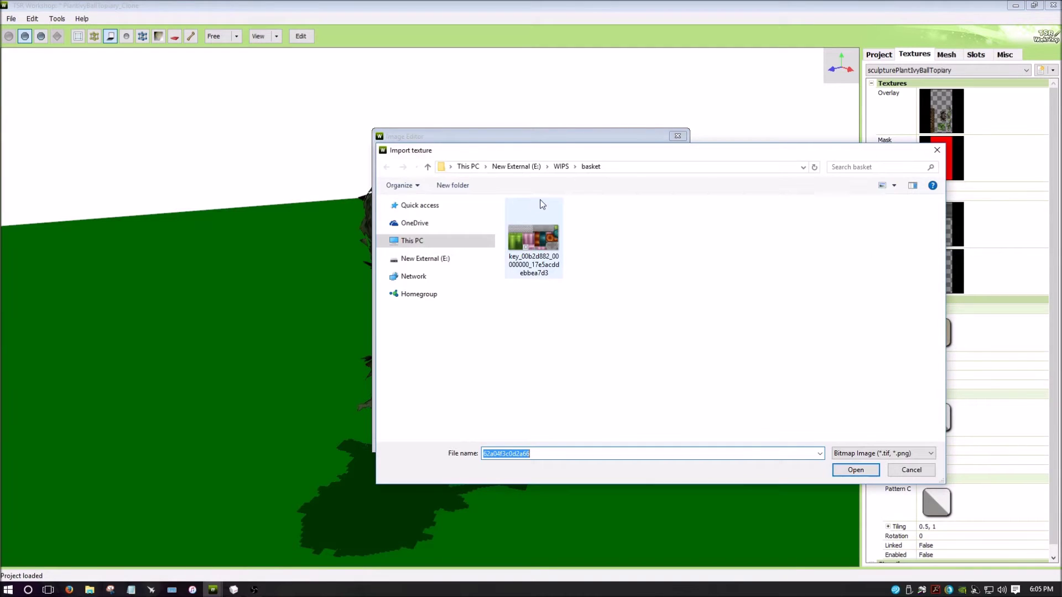
{"action": "double_click", "coordinate": [533, 238]}
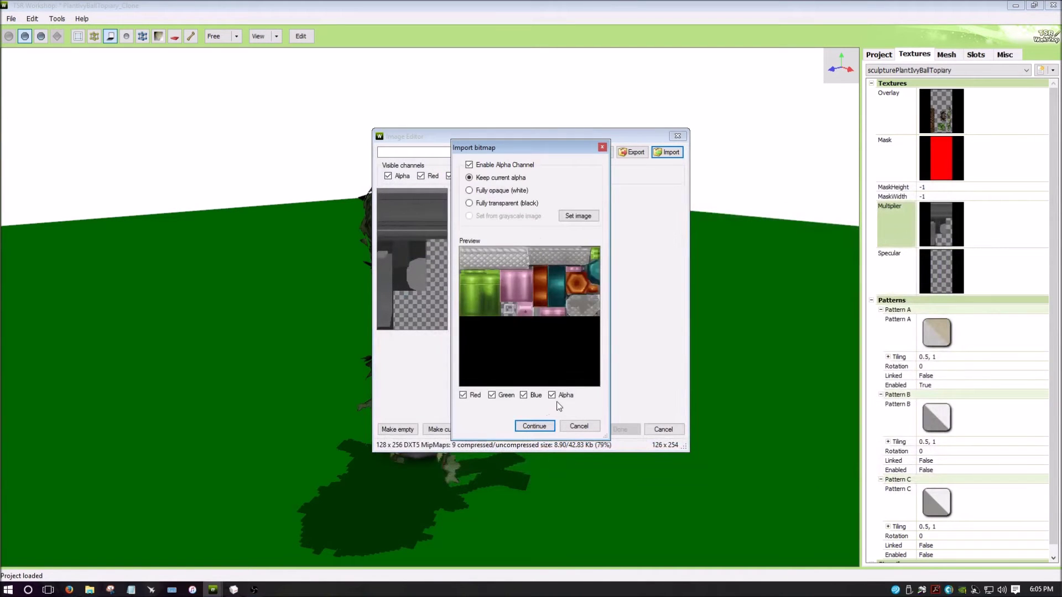
{"action": "left_click", "coordinate": [532, 426]}
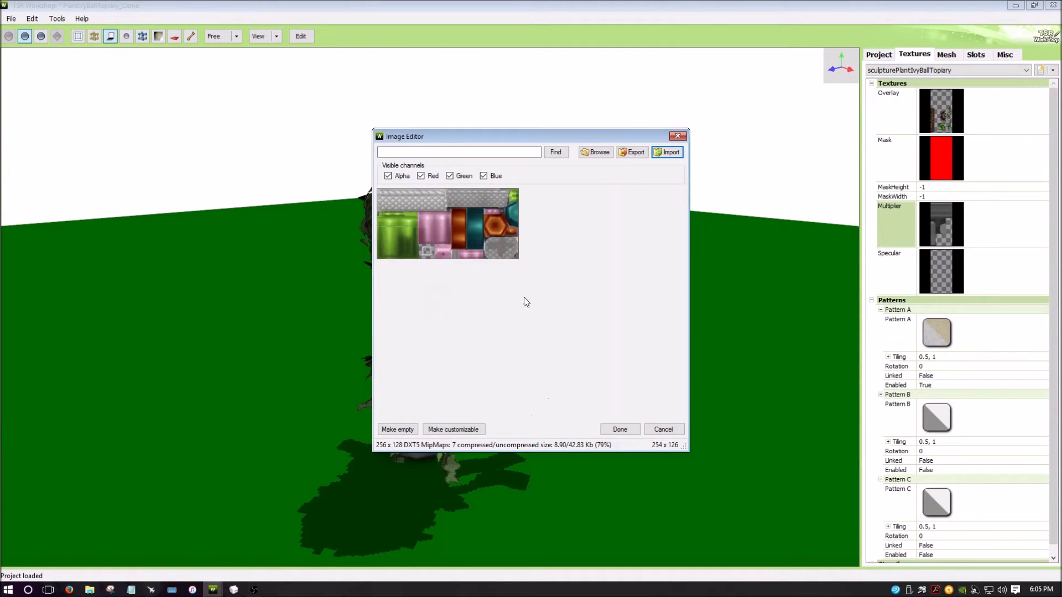
{"action": "left_click", "coordinate": [620, 429]}
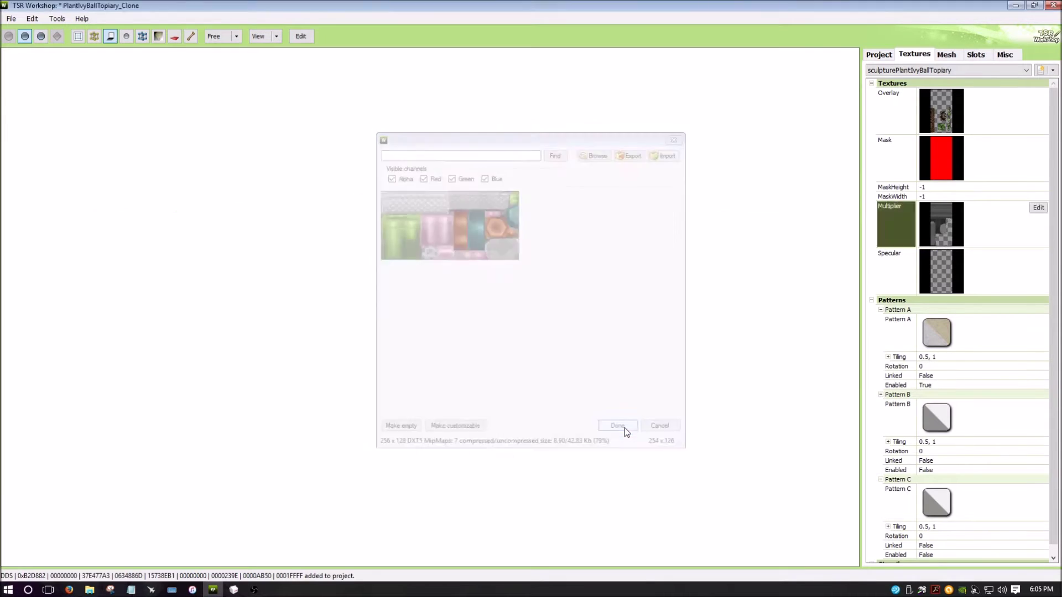
{"action": "left_click", "coordinate": [575, 342]}
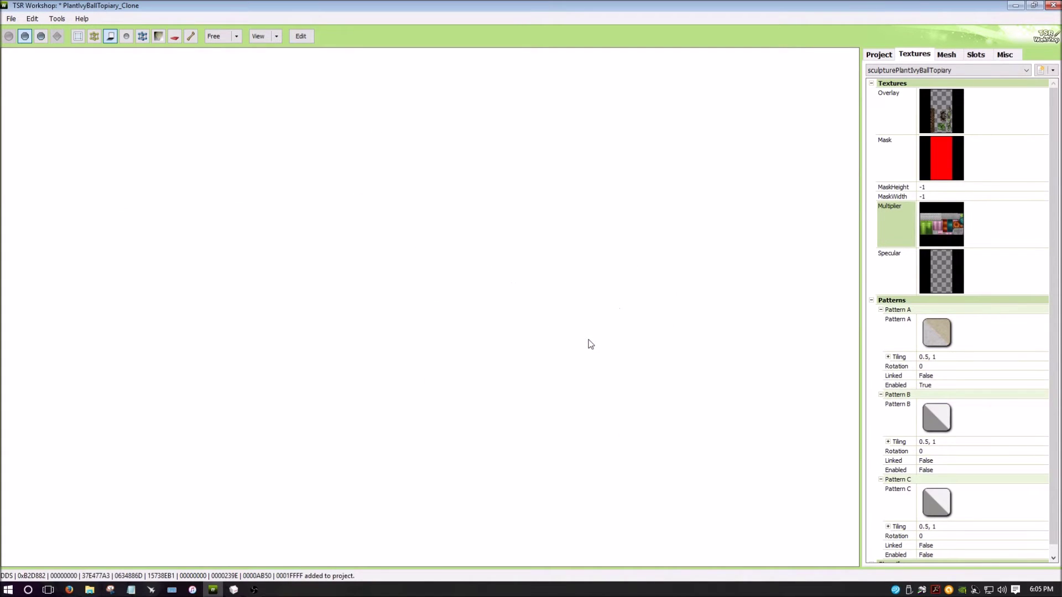
- Inspect the retextured topiary in the 3D view and open its Overlay image for editing
{"action": "left_click_drag", "start_coordinate": [454, 238], "coordinate": [446, 327]}
{"action": "scroll", "coordinate": [446, 327], "scroll_direction": "down", "scroll_amount": 5}
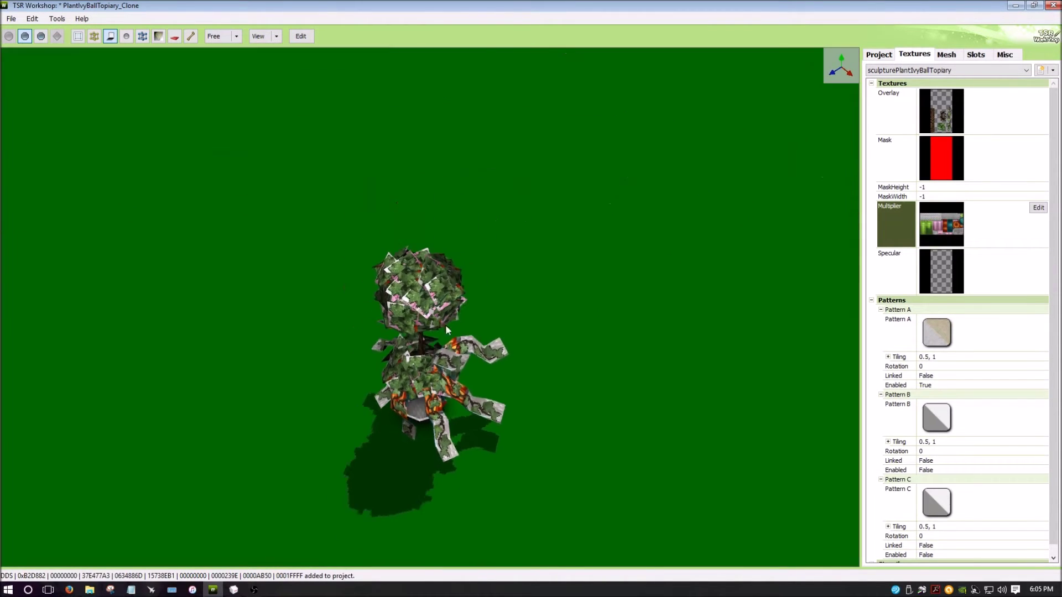
{"action": "left_click_drag", "start_coordinate": [500, 279], "coordinate": [463, 271]}
{"action": "left_click", "coordinate": [892, 108]}
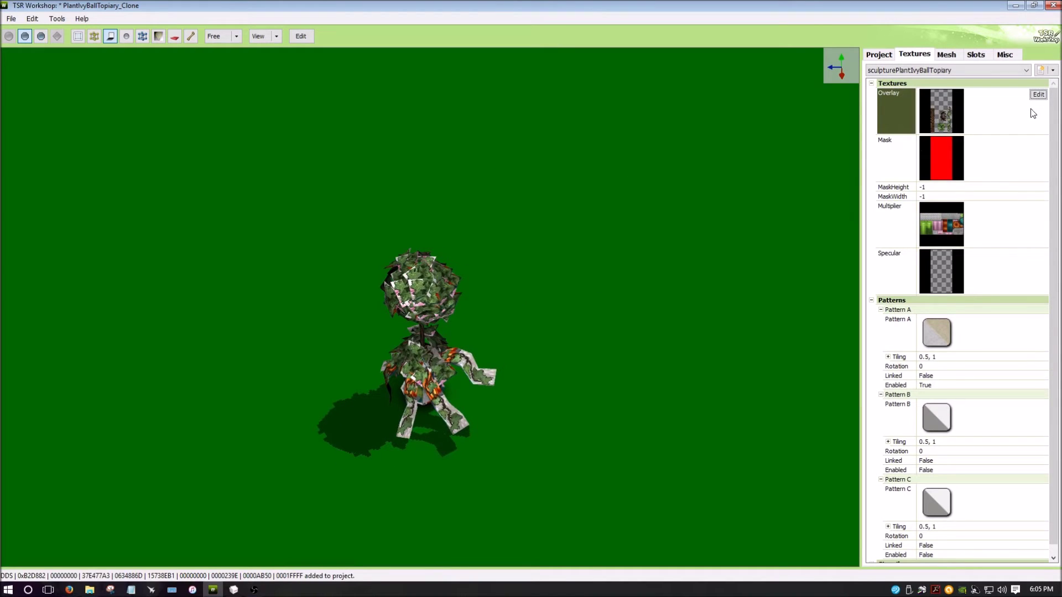
{"action": "left_click", "coordinate": [1038, 98]}
{"action": "left_click", "coordinate": [632, 152]}
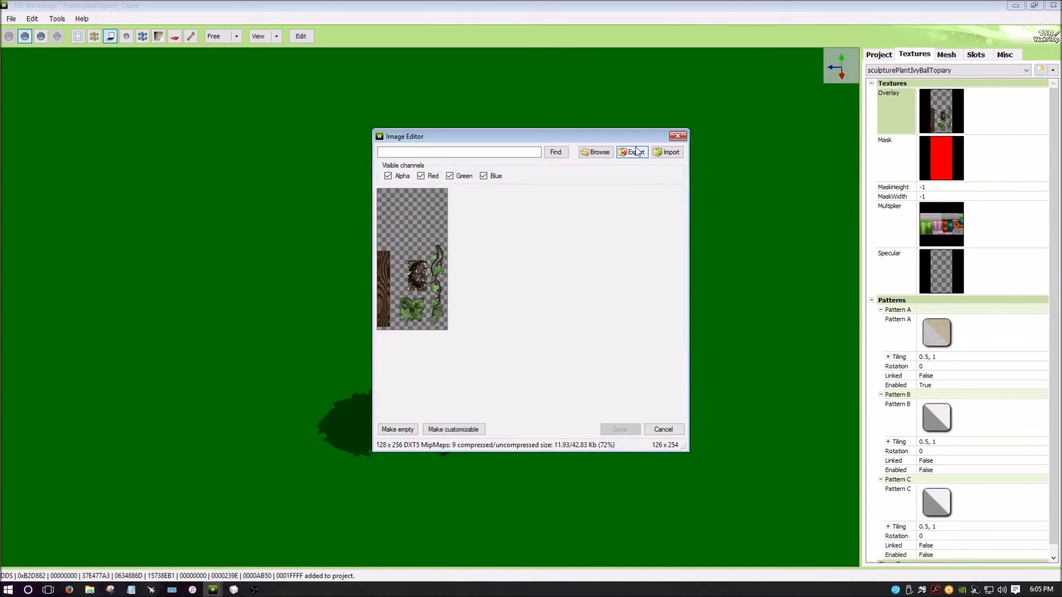
{"action": "left_click", "coordinate": [471, 447]}
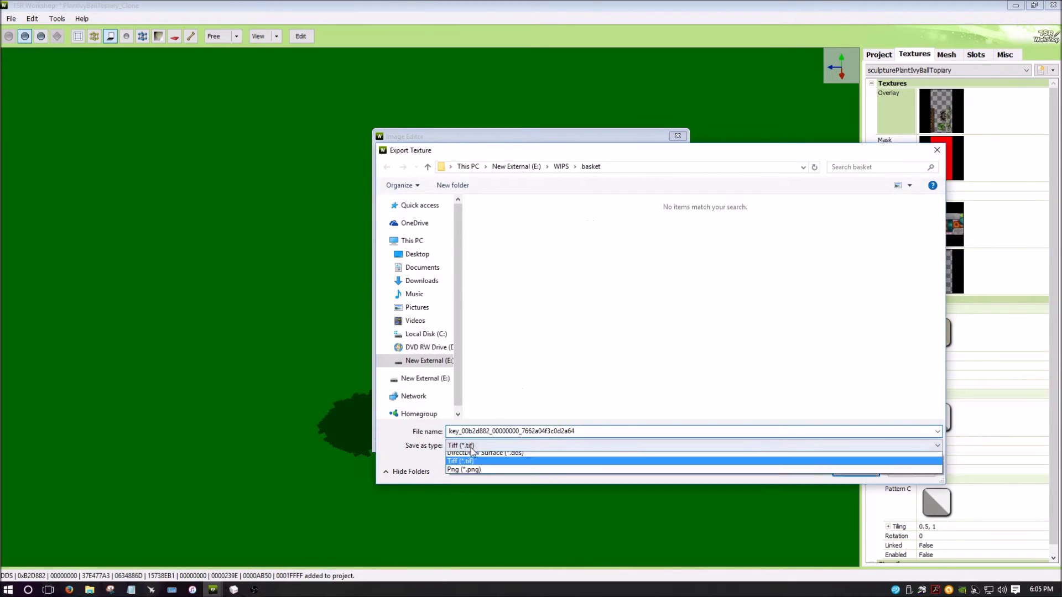
{"action": "left_click", "coordinate": [468, 477]}
{"action": "left_click", "coordinate": [470, 448]}
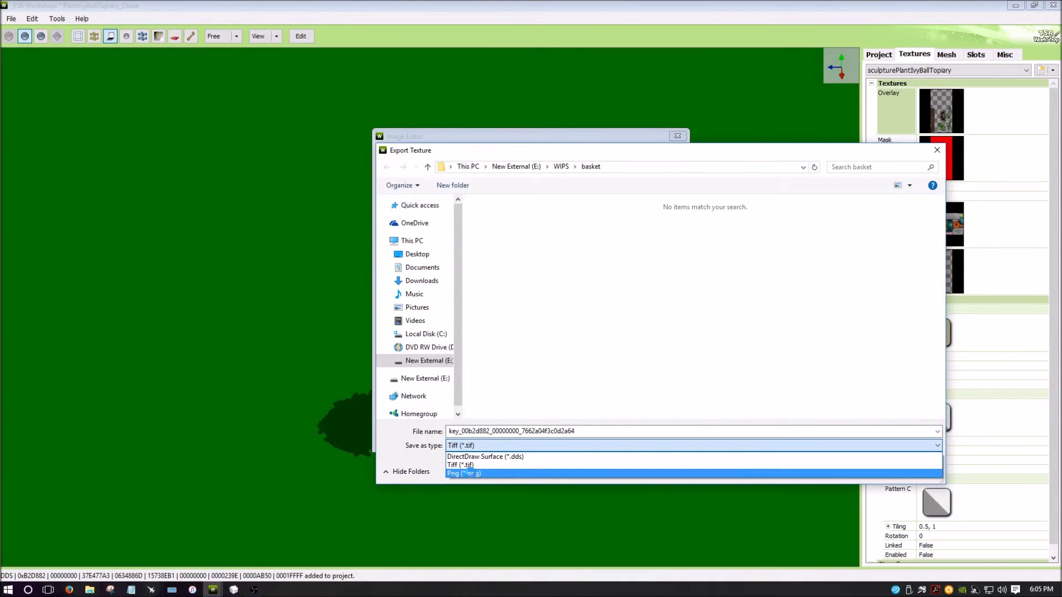
{"action": "left_click", "coordinate": [469, 473]}
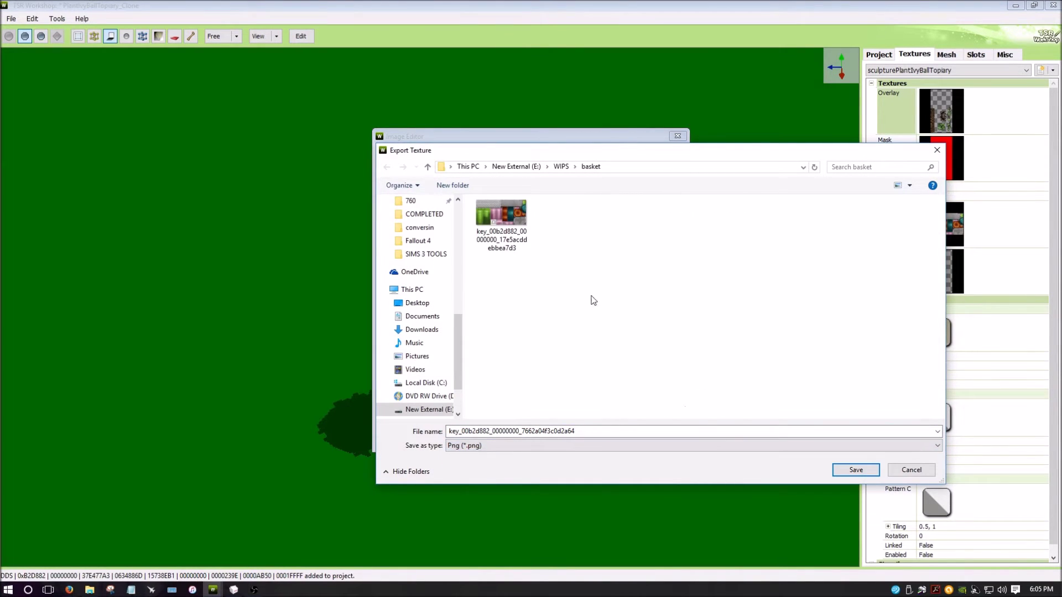
{"action": "left_click", "coordinate": [495, 224]}
{"action": "left_click", "coordinate": [913, 471]}
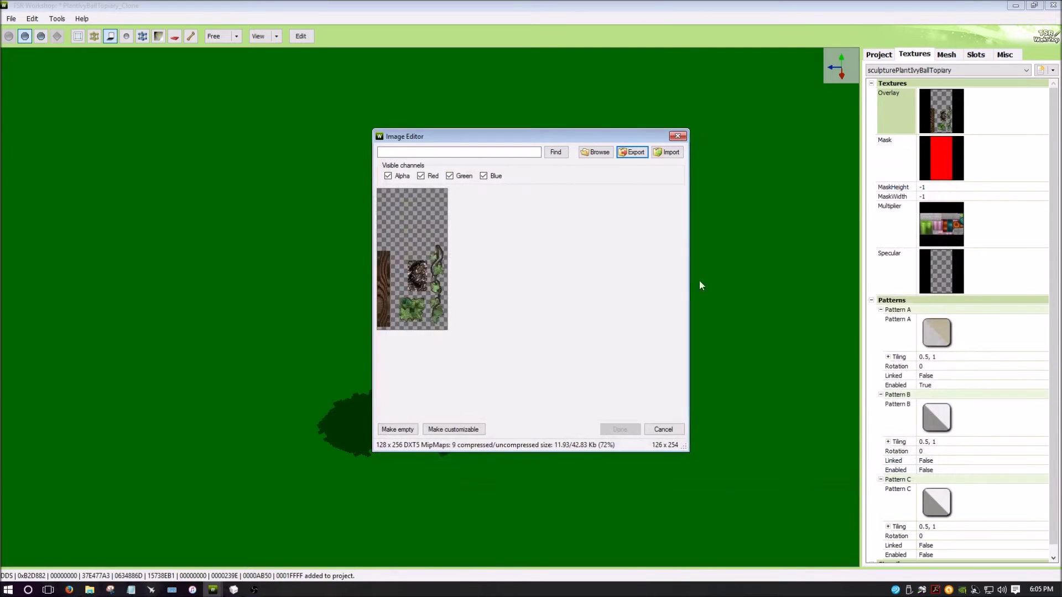
- Replace the topiary's Overlay texture with the basket image key_00b2d882_00000000_17e5acddebbea7d3 and check it on the model
{"action": "left_click", "coordinate": [670, 152]}
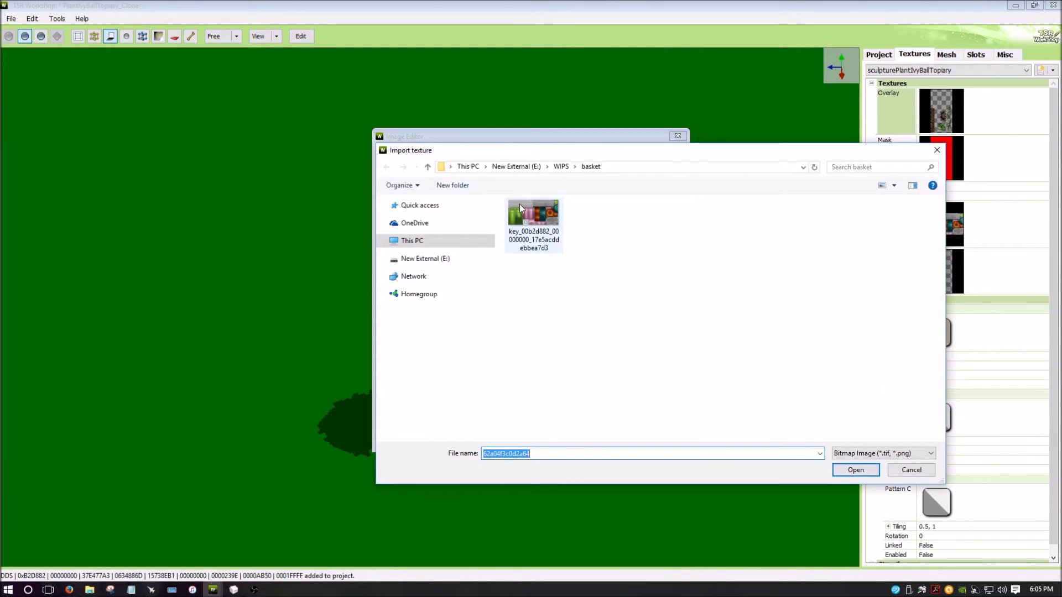
{"action": "double_click", "coordinate": [519, 203]}
{"action": "left_click", "coordinate": [535, 426]}
{"action": "left_click", "coordinate": [614, 430]}
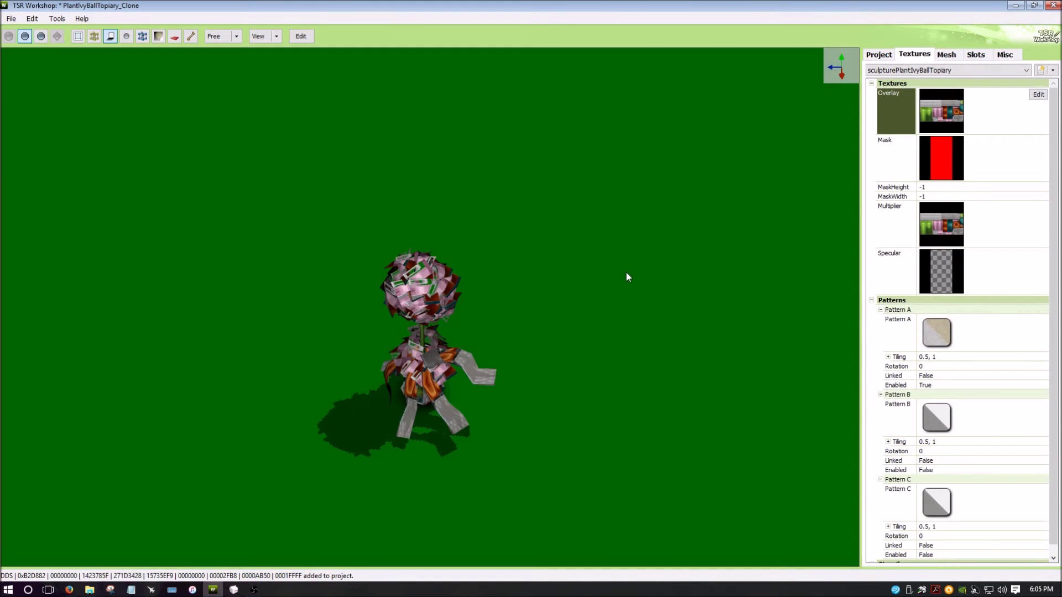
{"action": "left_click_drag", "start_coordinate": [565, 314], "coordinate": [432, 285]}
{"action": "left_click", "coordinate": [992, 164]}
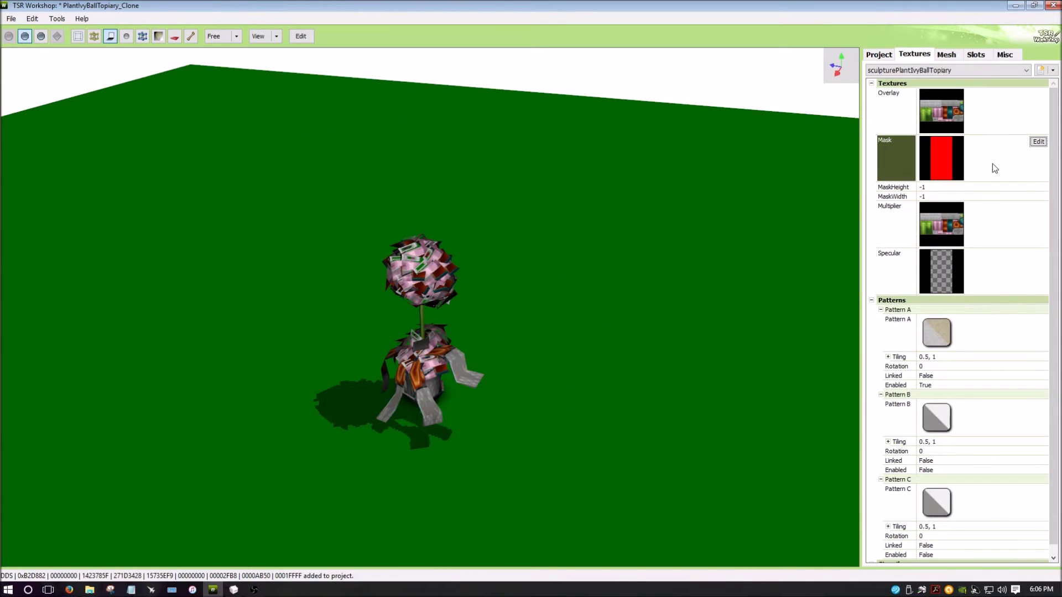
- Import high.wso from the basket folder as the high level of detail mesh and inspect the basket from several angles
{"action": "left_click", "coordinate": [951, 58]}
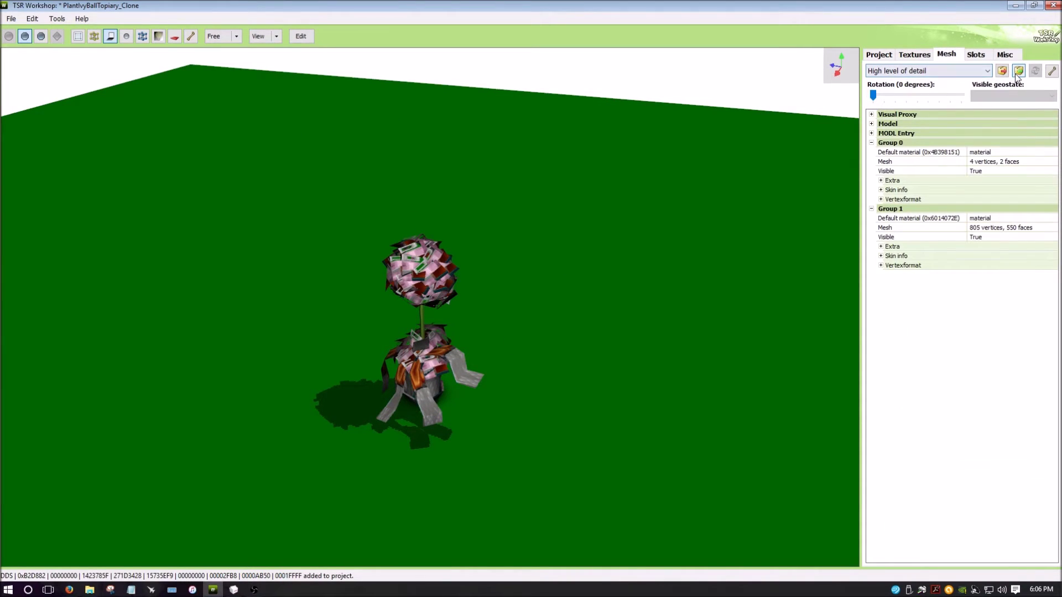
{"action": "left_click", "coordinate": [1018, 71]}
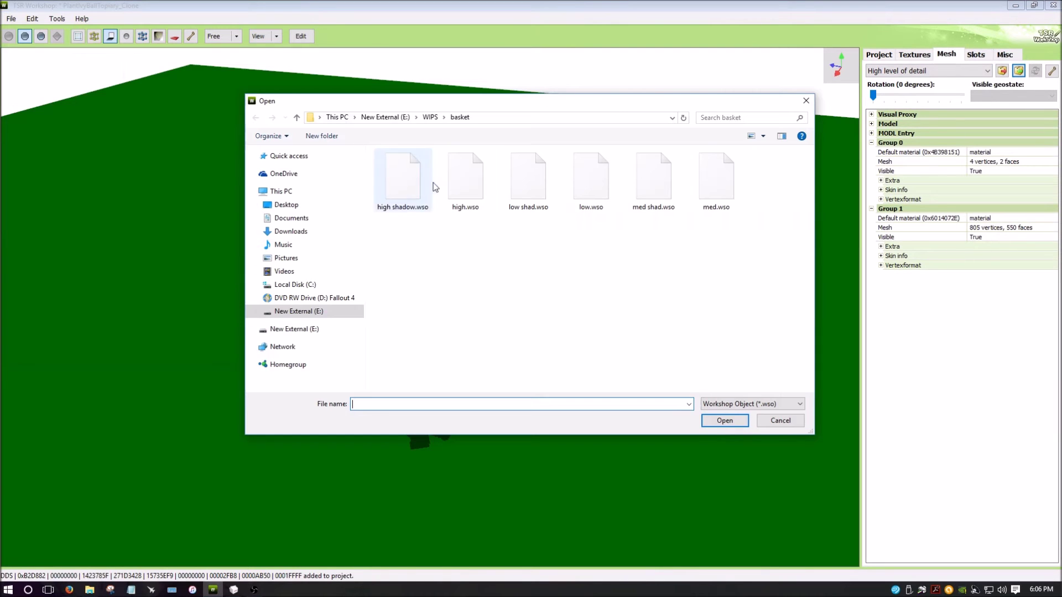
{"action": "left_click", "coordinate": [466, 181]}
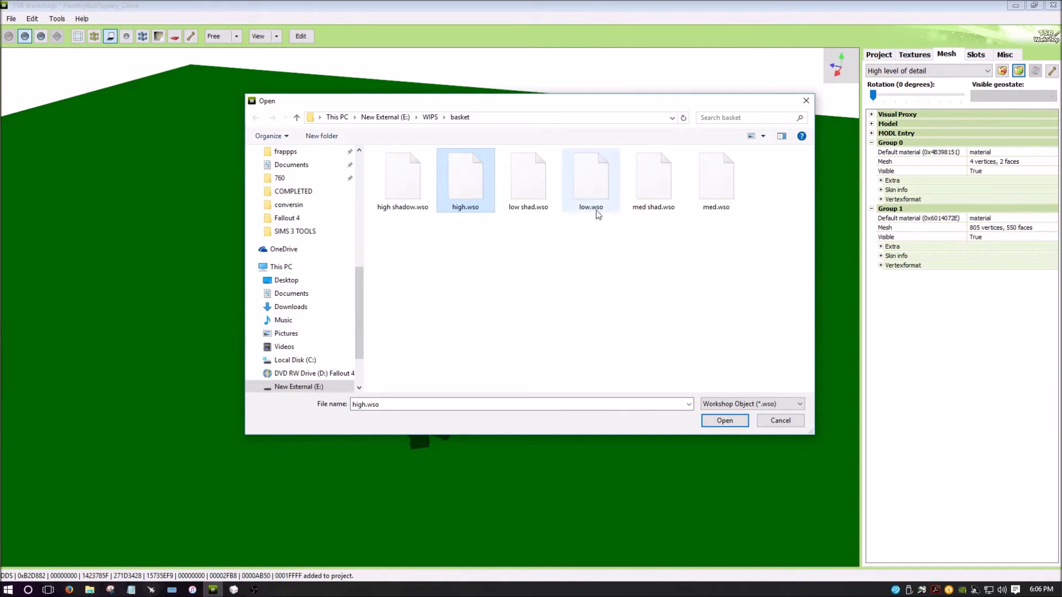
{"action": "left_click", "coordinate": [727, 420]}
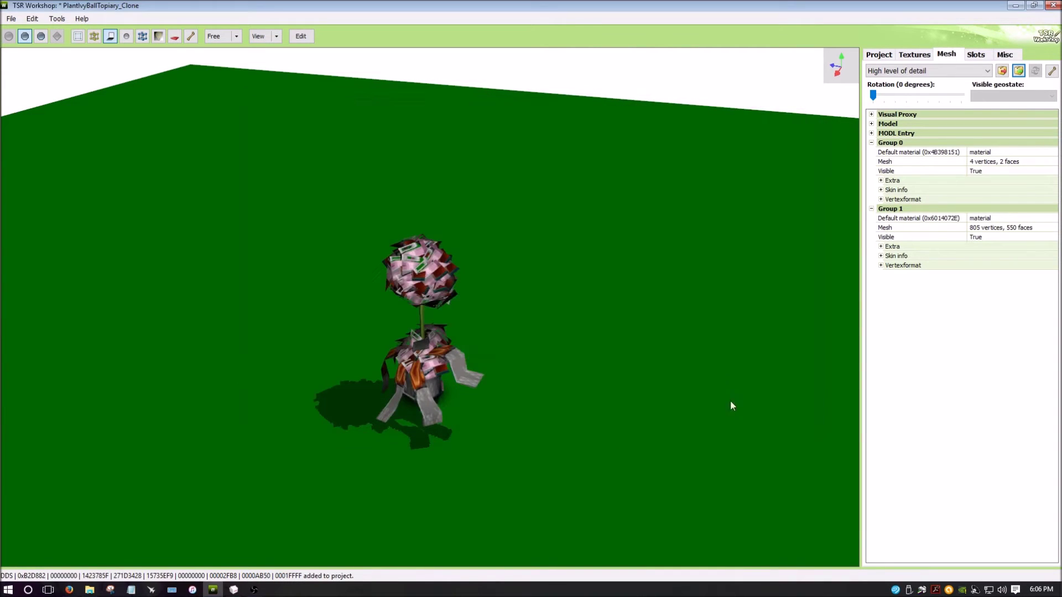
{"action": "left_click", "coordinate": [562, 335]}
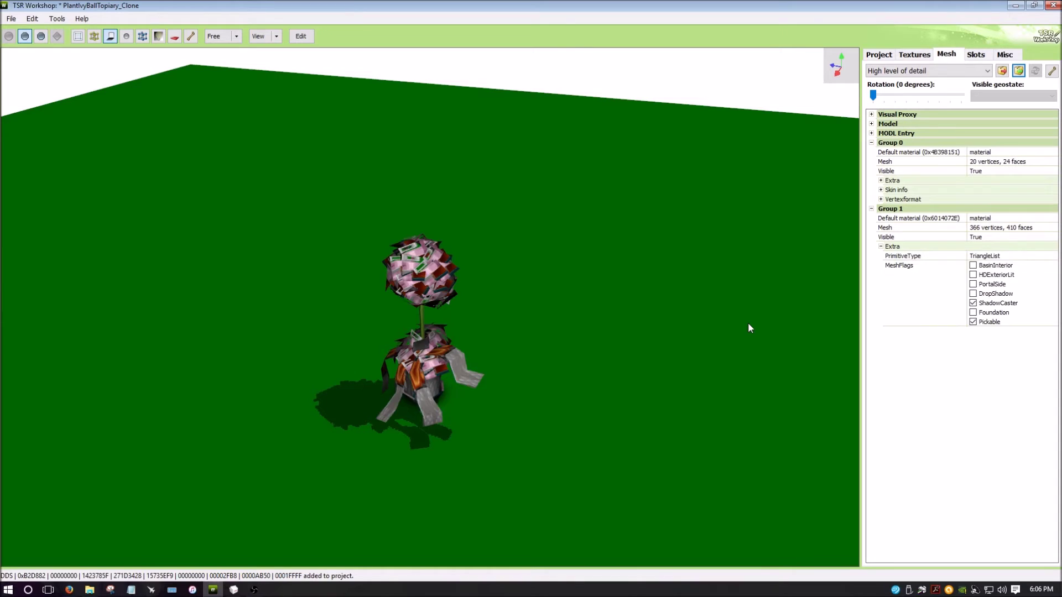
{"action": "left_click_drag", "start_coordinate": [748, 324], "coordinate": [421, 382]}
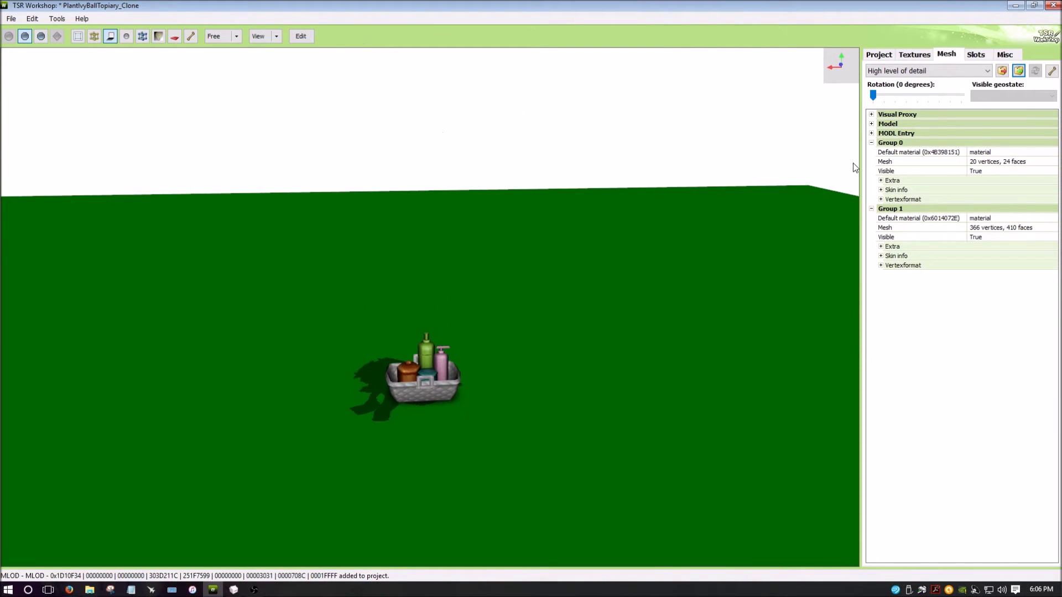
{"action": "left_click_drag", "start_coordinate": [547, 296], "coordinate": [503, 346]}
- Switch to the medium level of detail mesh and try to import med.wso into it
{"action": "left_click", "coordinate": [918, 71]}
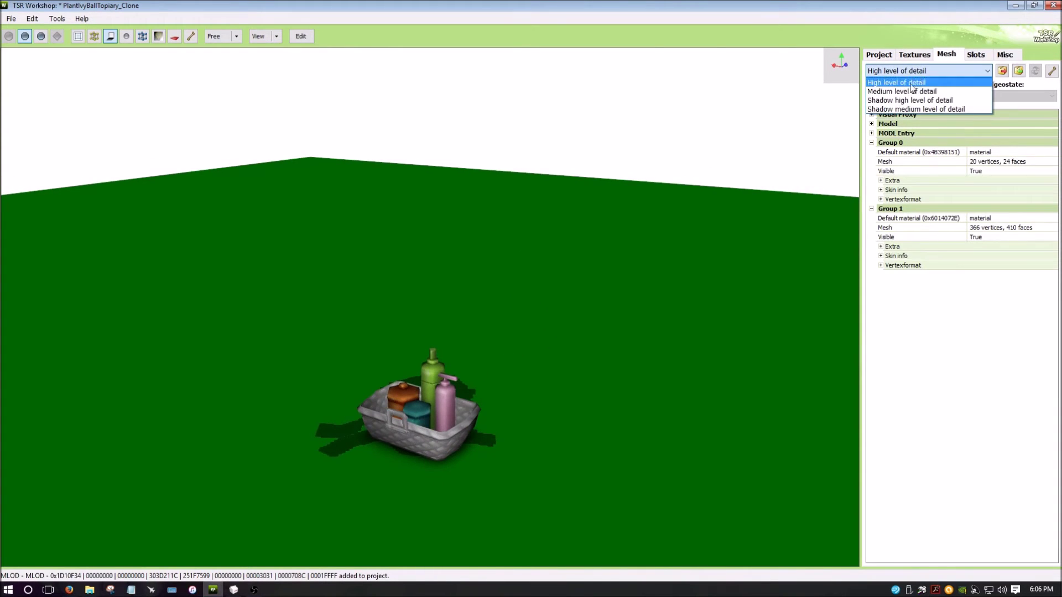
{"action": "left_click", "coordinate": [980, 91]}
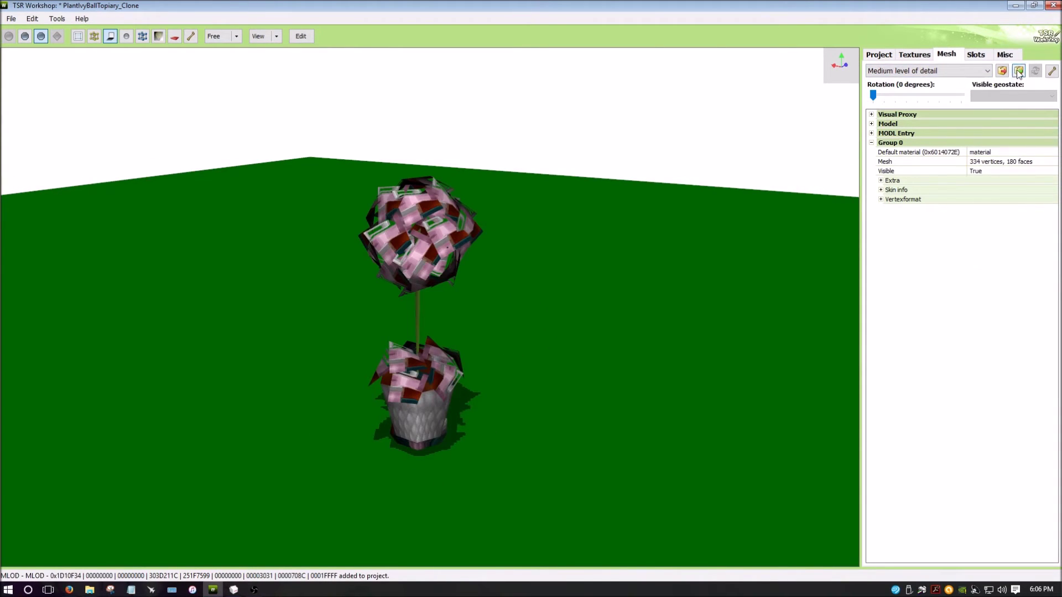
{"action": "left_click", "coordinate": [1019, 71]}
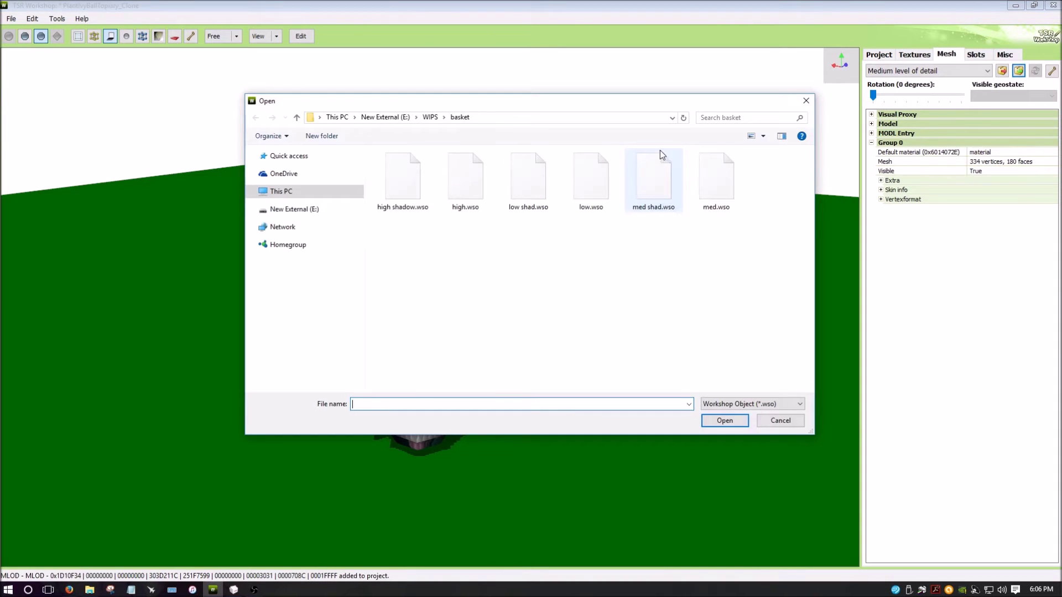
{"action": "double_click", "coordinate": [716, 178]}
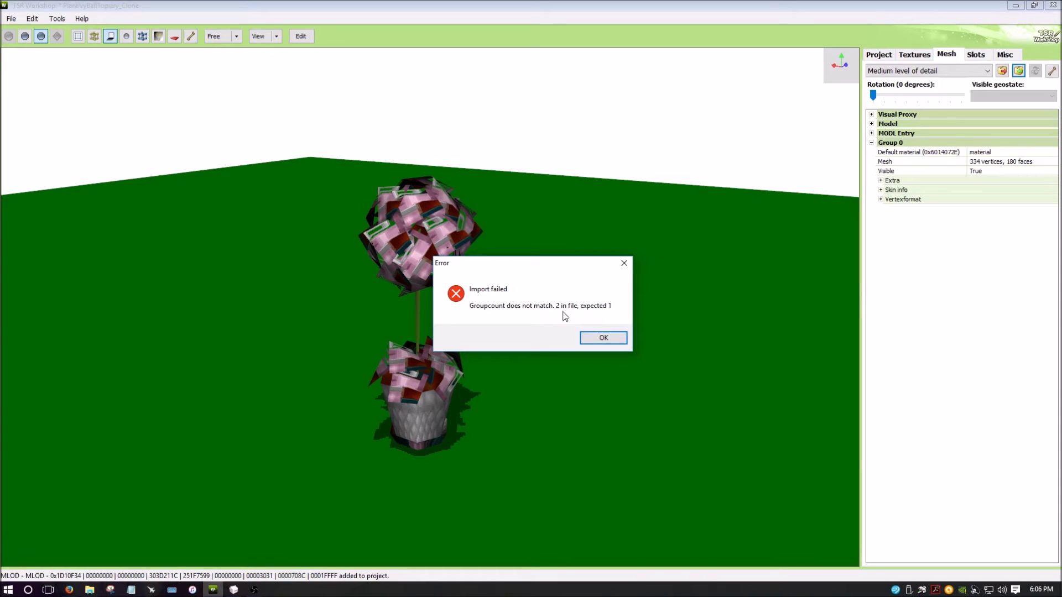
{"action": "left_click", "coordinate": [602, 338]}
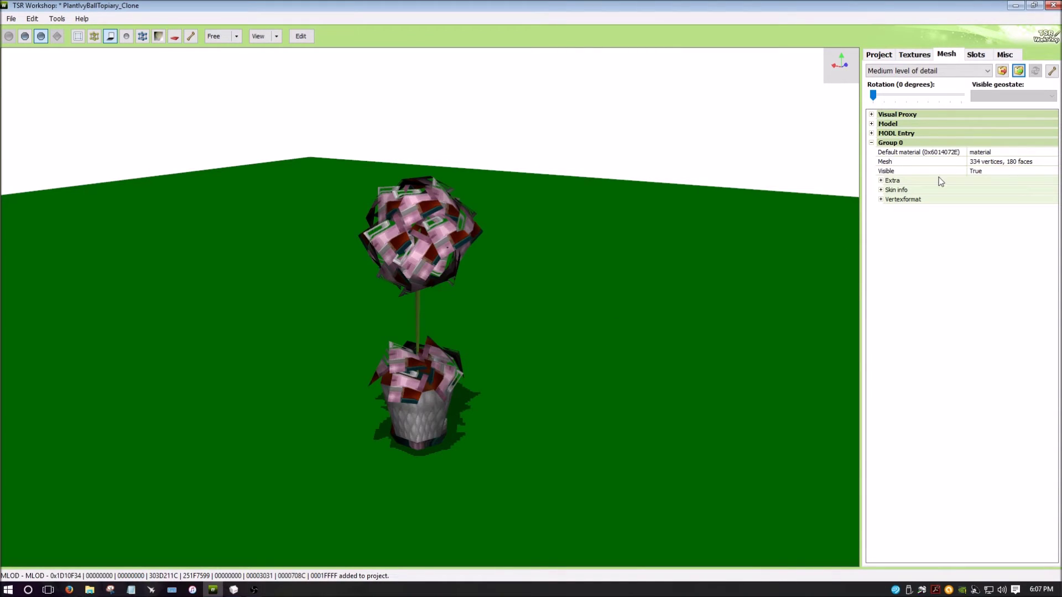
- Duplicate Group 0 of the medium level of detail mesh, accepting the experimental operation
{"action": "right_click", "coordinate": [887, 142]}
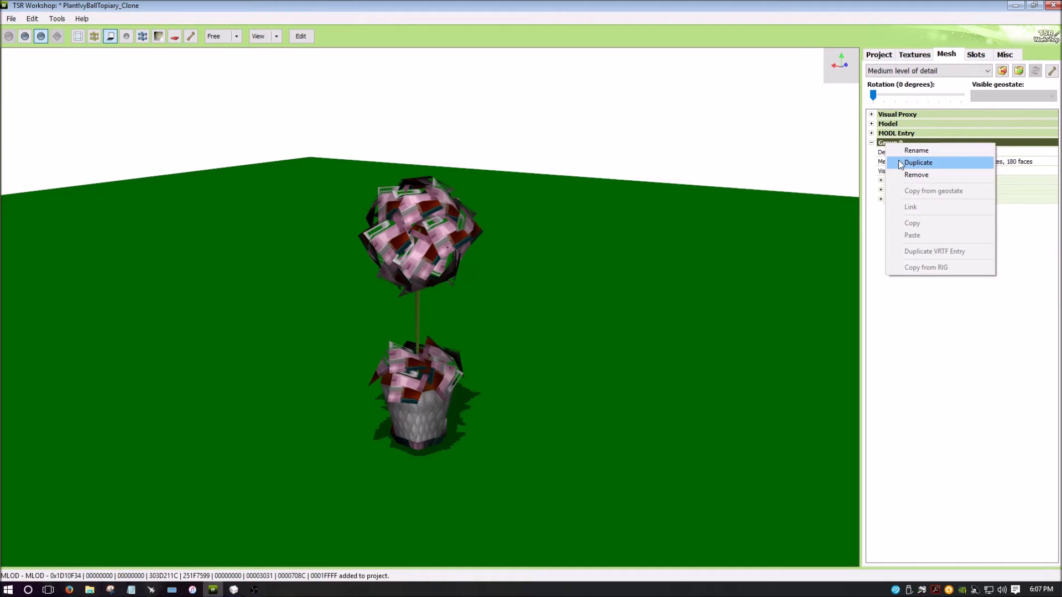
{"action": "left_click", "coordinate": [917, 162]}
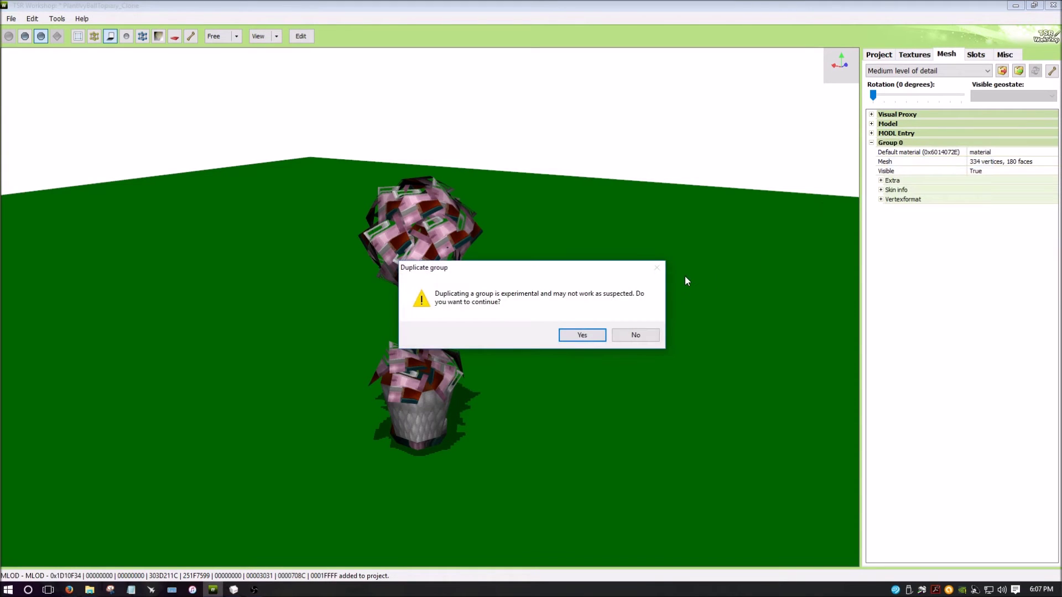
{"action": "left_click", "coordinate": [591, 335]}
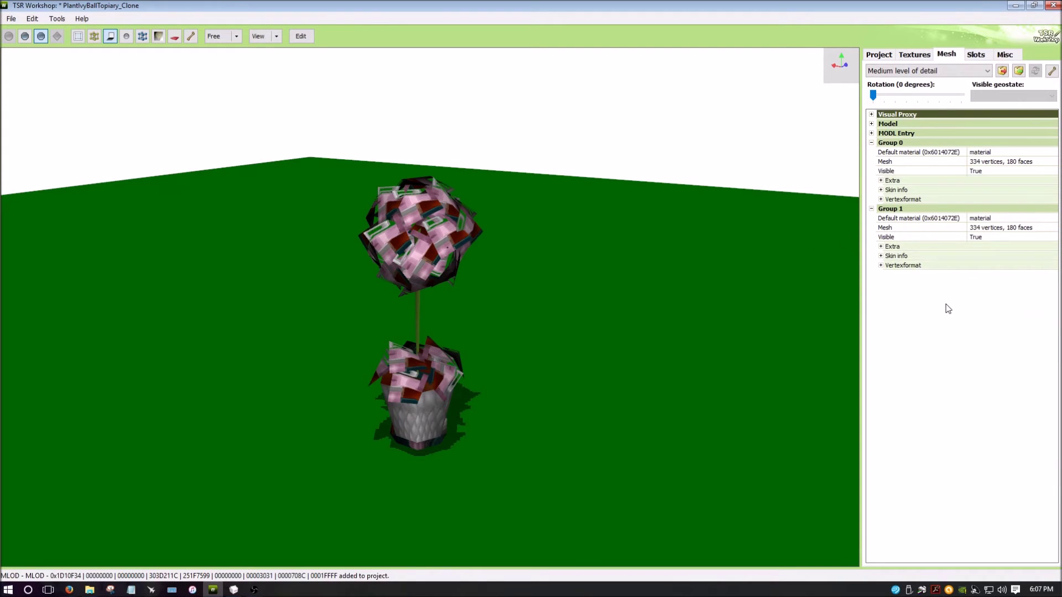
- Import med.wso into the two-group medium level of detail mesh and inspect the basket from another angle
{"action": "left_click", "coordinate": [1018, 70]}
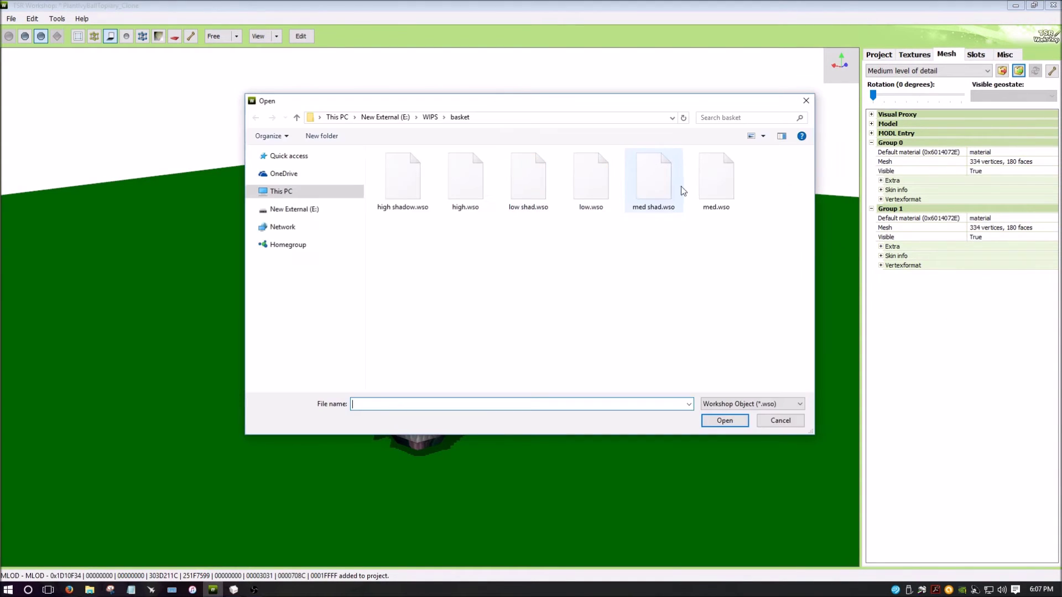
{"action": "left_click", "coordinate": [709, 188]}
{"action": "left_click", "coordinate": [725, 422]}
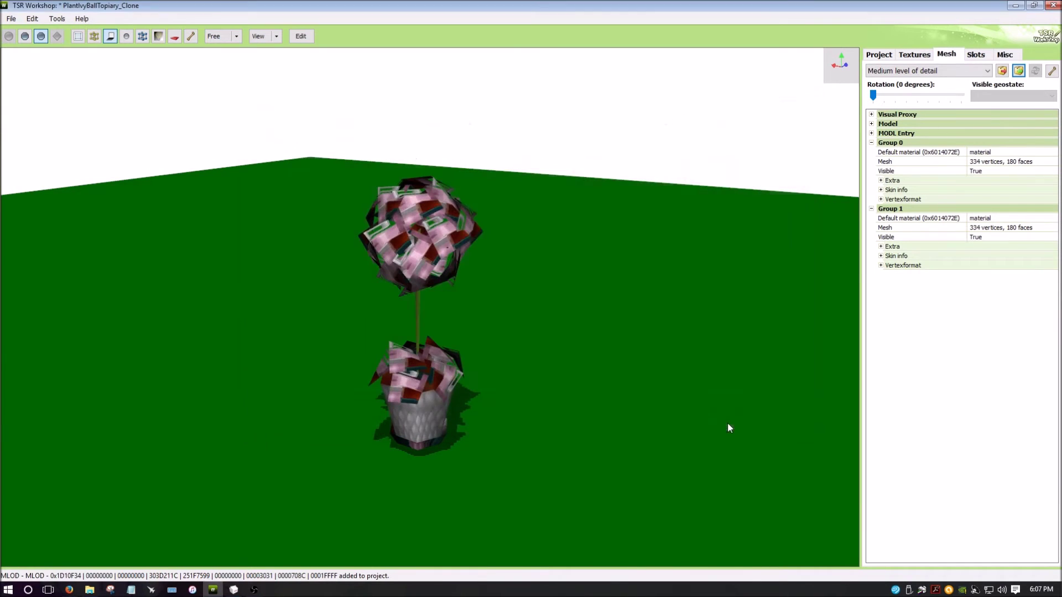
{"action": "left_click", "coordinate": [577, 334]}
{"action": "left_click_drag", "start_coordinate": [406, 338], "coordinate": [481, 363]}
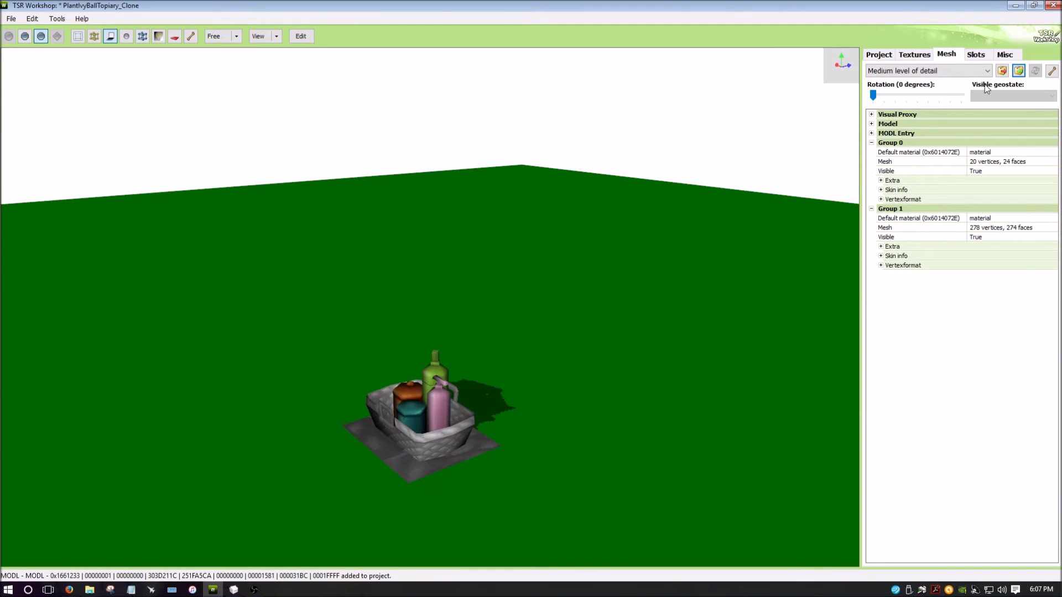
- Try to remove Group 1 from the medium level of detail mesh
{"action": "right_click", "coordinate": [902, 209]}
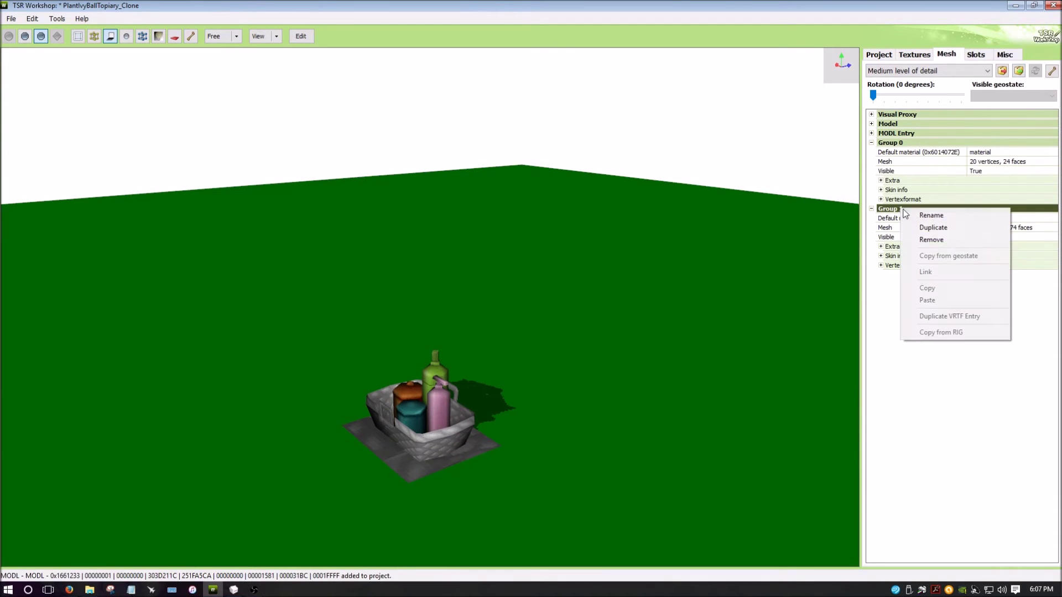
{"action": "left_click", "coordinate": [941, 240]}
{"action": "left_click", "coordinate": [591, 334]}
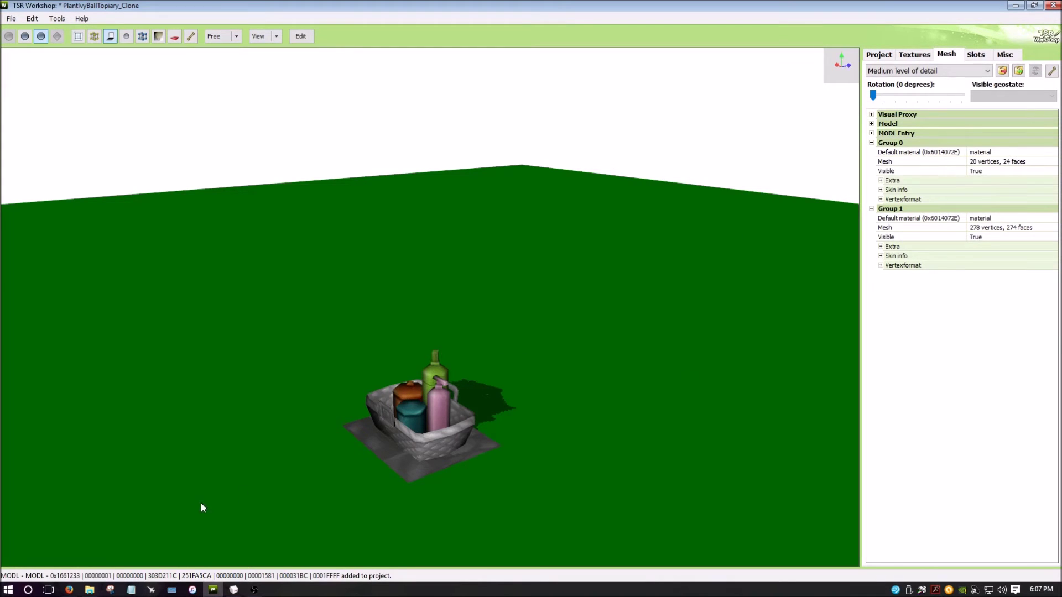
- Switch to MilkShape 3D and import med.wso as a TSRW Object, framing the basket and displaying the modelling tools
{"action": "left_click", "coordinate": [234, 590]}
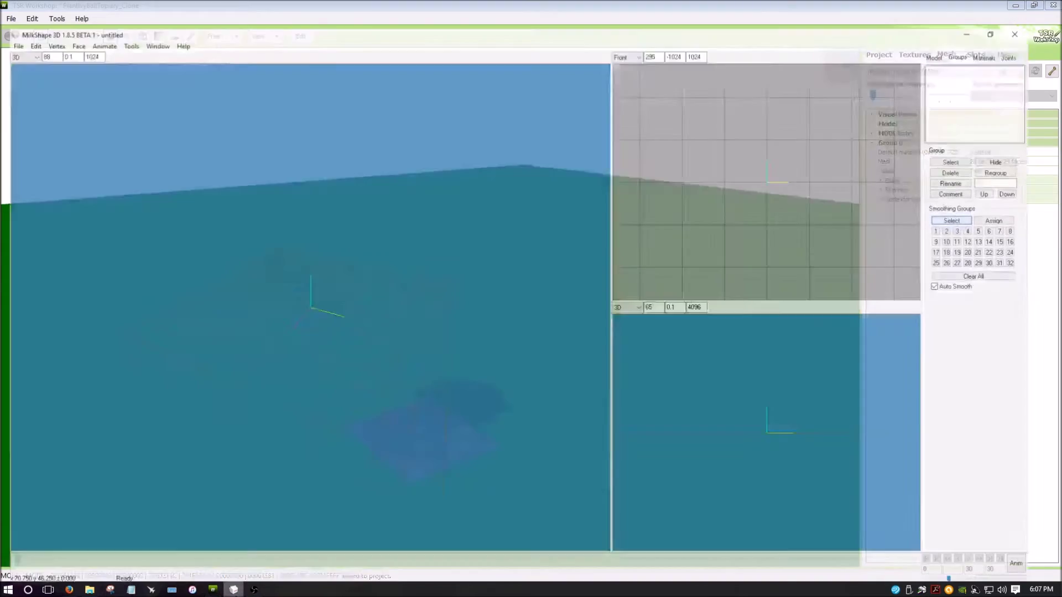
{"action": "left_click", "coordinate": [7, 17]}
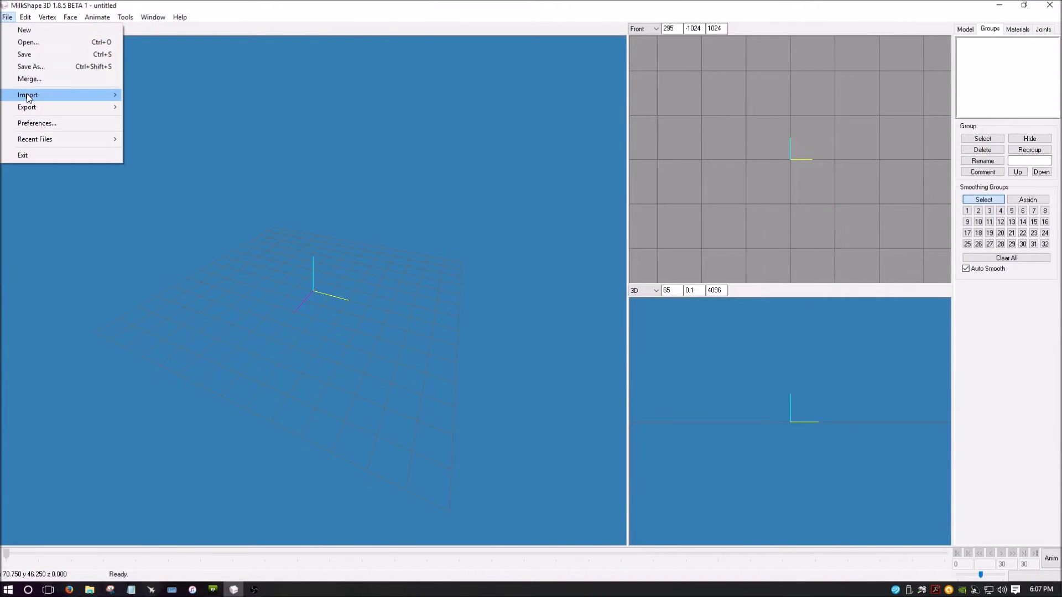
{"action": "mouse_move", "coordinate": [28, 97]}
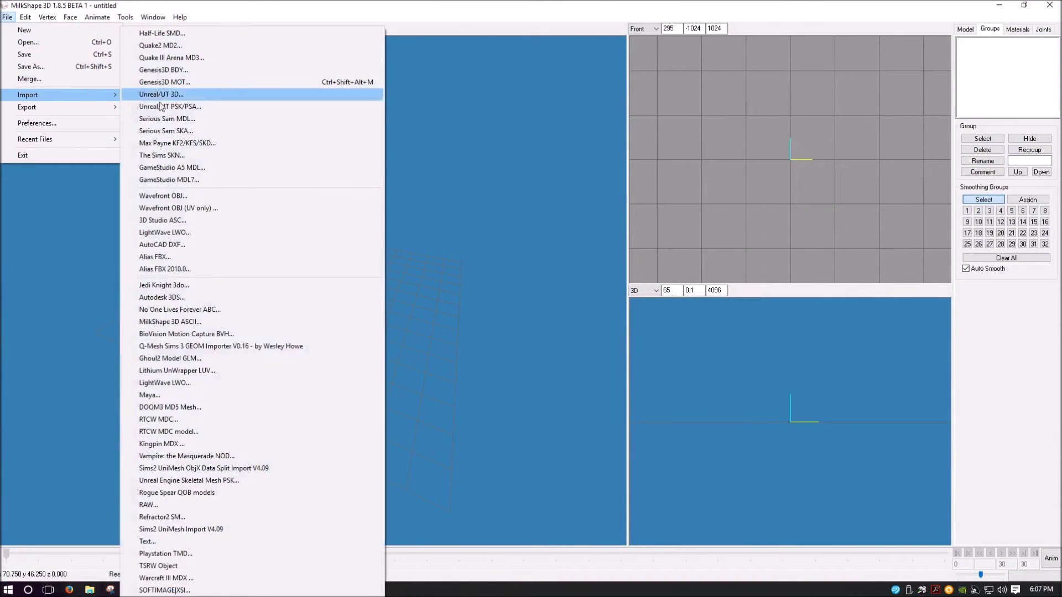
{"action": "left_click", "coordinate": [197, 565]}
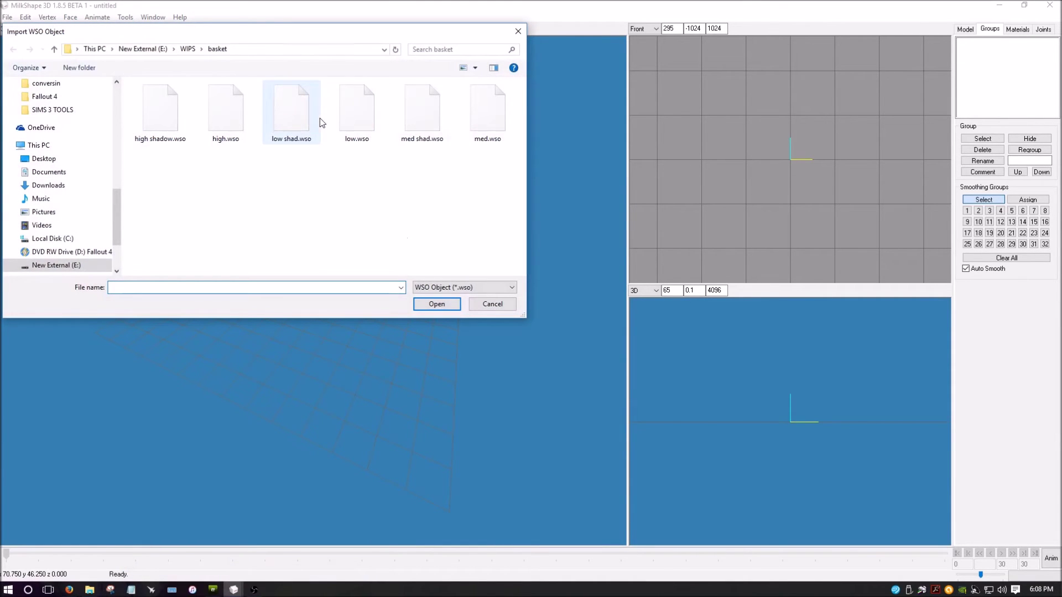
{"action": "left_click", "coordinate": [471, 122]}
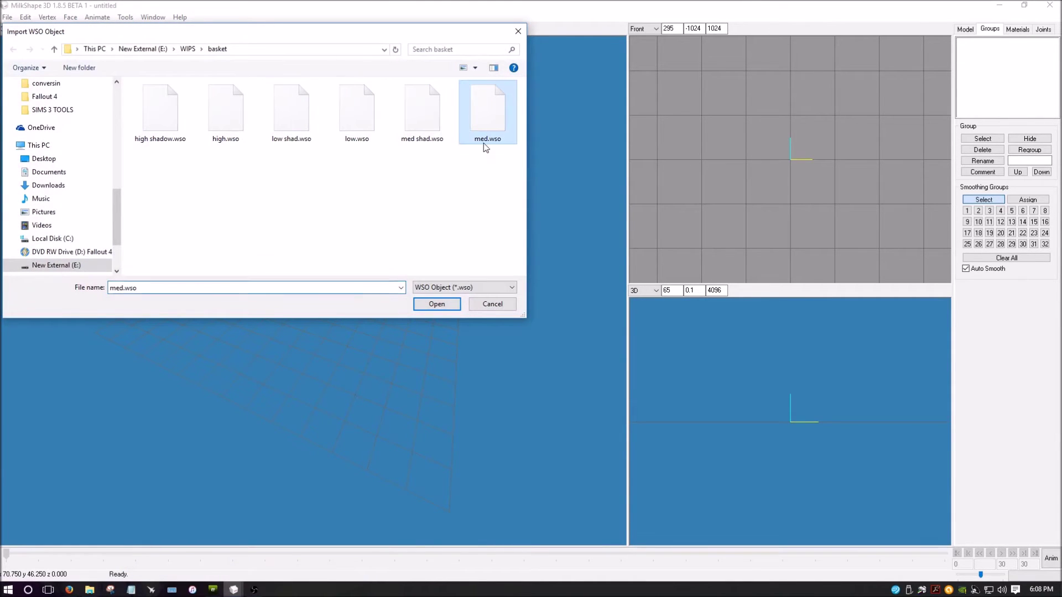
{"action": "left_click", "coordinate": [438, 303]}
{"action": "left_click_drag", "start_coordinate": [479, 305], "coordinate": [440, 301]}
{"action": "left_click", "coordinate": [984, 42]}
{"action": "left_click", "coordinate": [967, 30]}
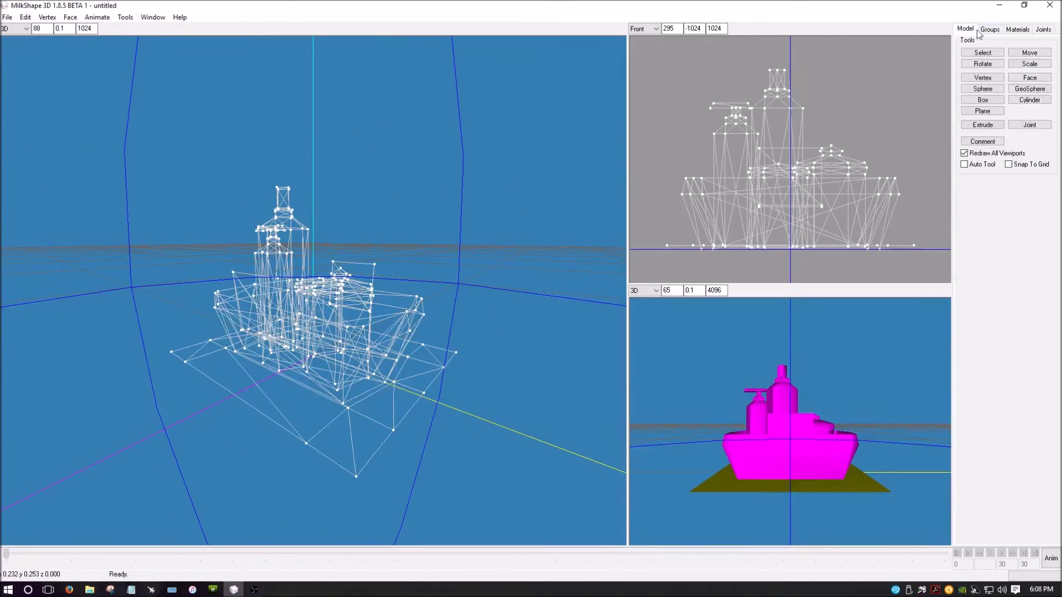
- Examine from several angles which parts of the basket mesh belong to Group 0 and Group 1
{"action": "left_click", "coordinate": [991, 29]}
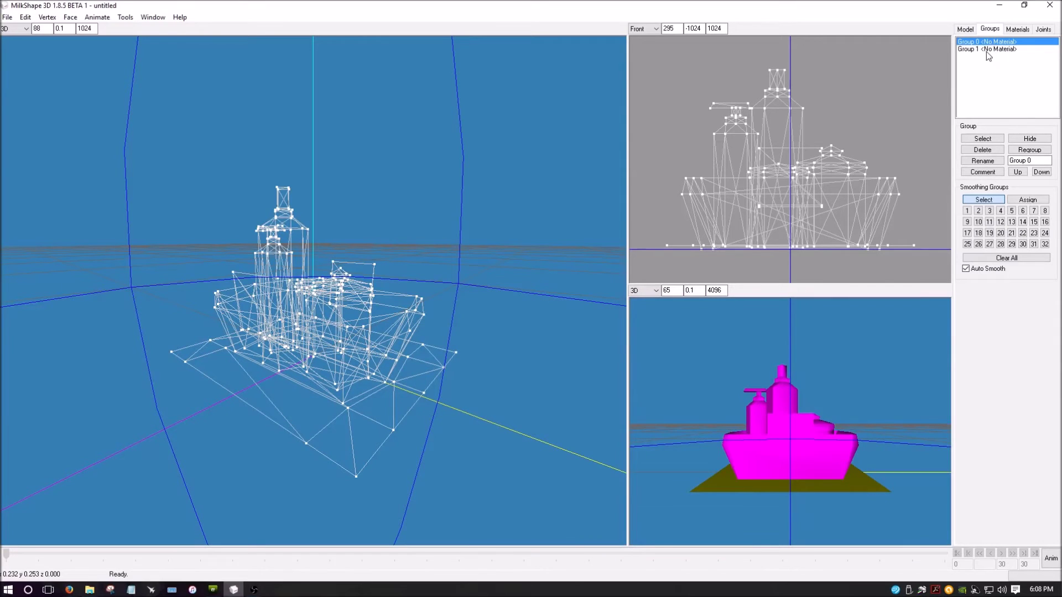
{"action": "left_click", "coordinate": [975, 49]}
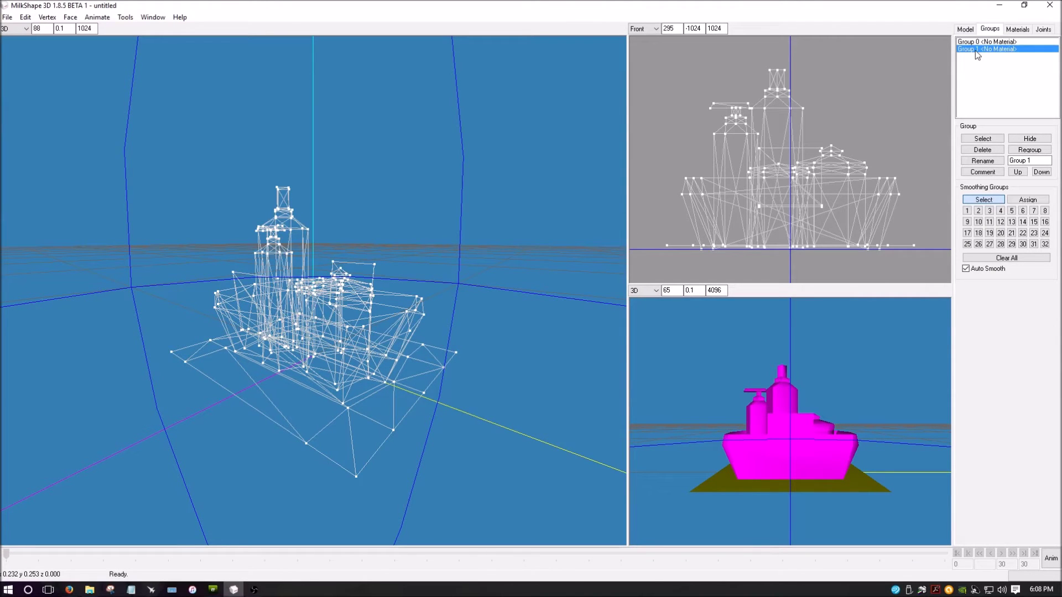
{"action": "left_click_drag", "start_coordinate": [518, 148], "coordinate": [404, 226]}
{"action": "right_click", "coordinate": [403, 221]}
{"action": "left_click", "coordinate": [373, 228]}
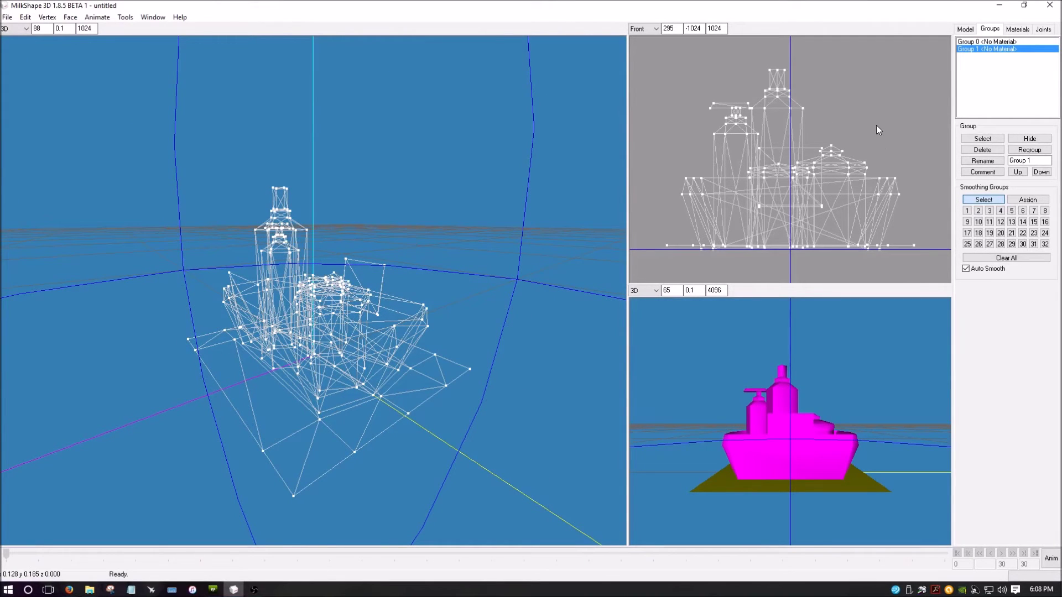
{"action": "left_click", "coordinate": [979, 42]}
{"action": "double_click", "coordinate": [966, 44]}
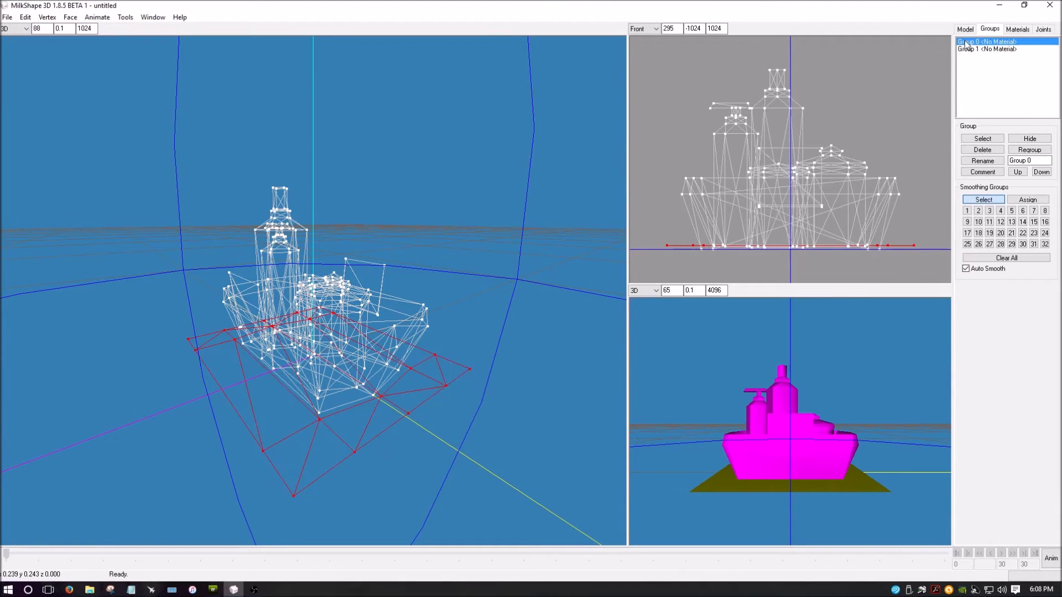
{"action": "left_click_drag", "start_coordinate": [571, 189], "coordinate": [579, 164]}
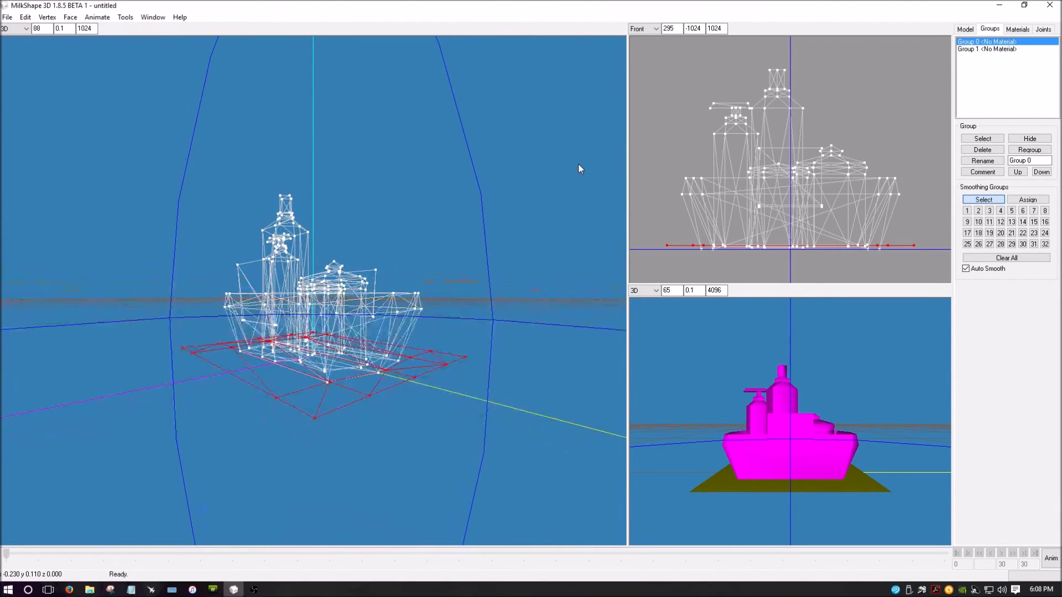
{"action": "left_click_drag", "start_coordinate": [527, 196], "coordinate": [200, 279]}
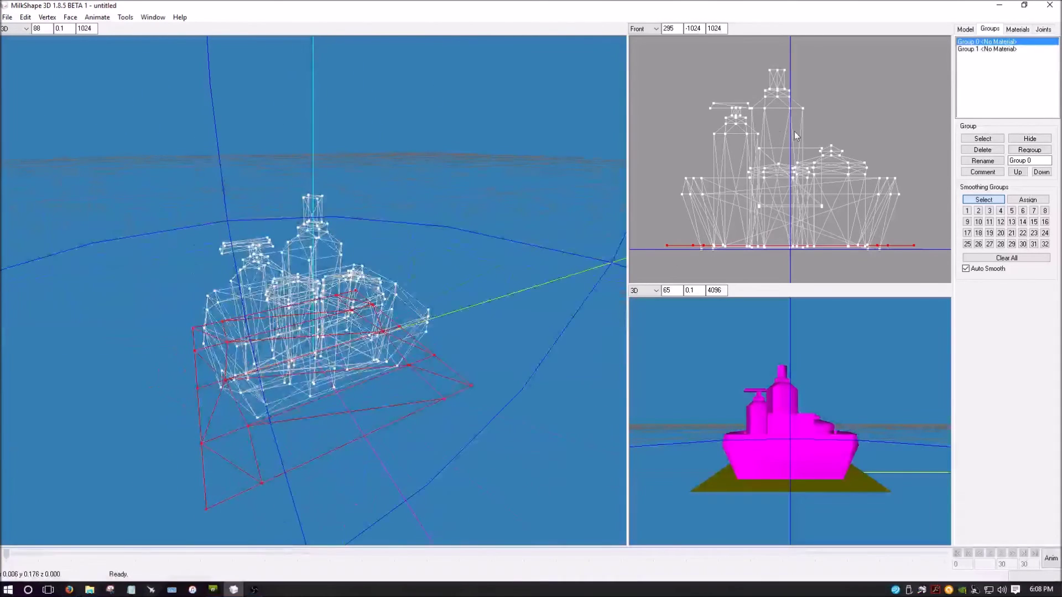
- Delete Group 0, the flat ground plane beneath the basket, and check the remaining mesh
{"action": "left_click", "coordinate": [986, 44]}
{"action": "left_click", "coordinate": [986, 44]}
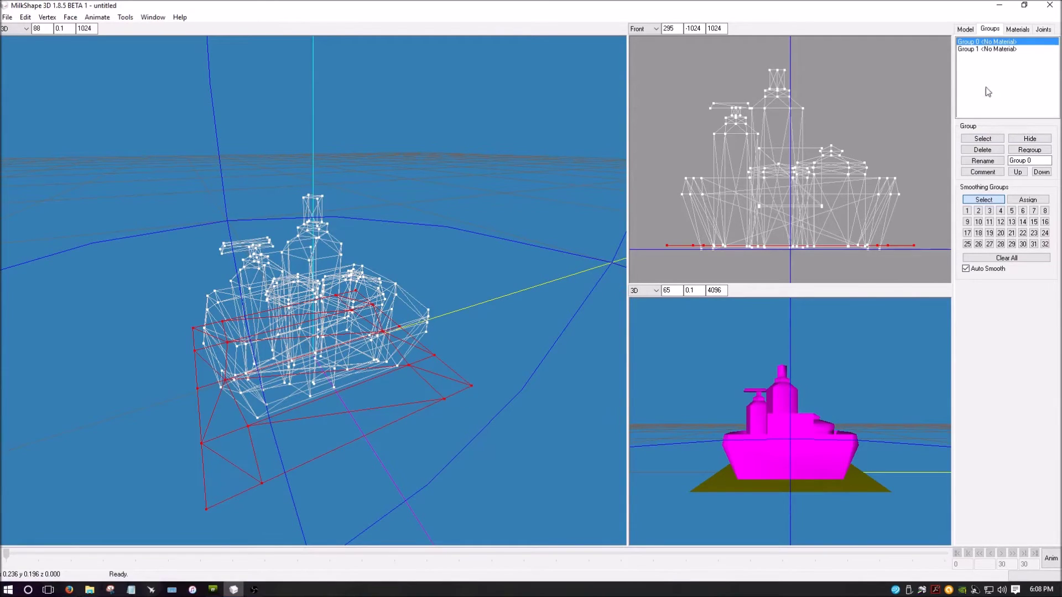
{"action": "left_click", "coordinate": [987, 150]}
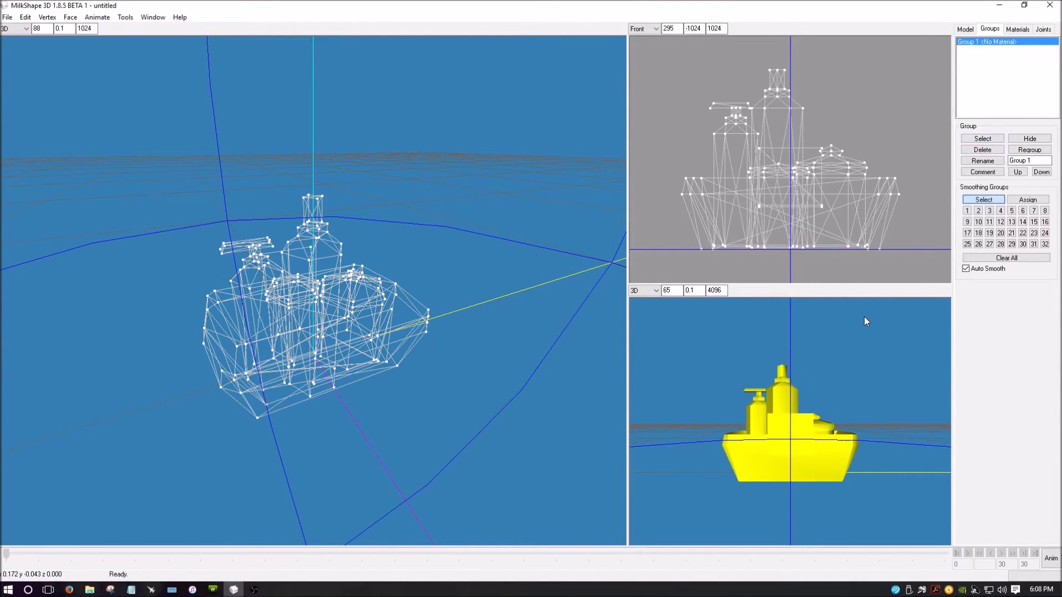
{"action": "left_click_drag", "start_coordinate": [865, 345], "coordinate": [791, 376]}
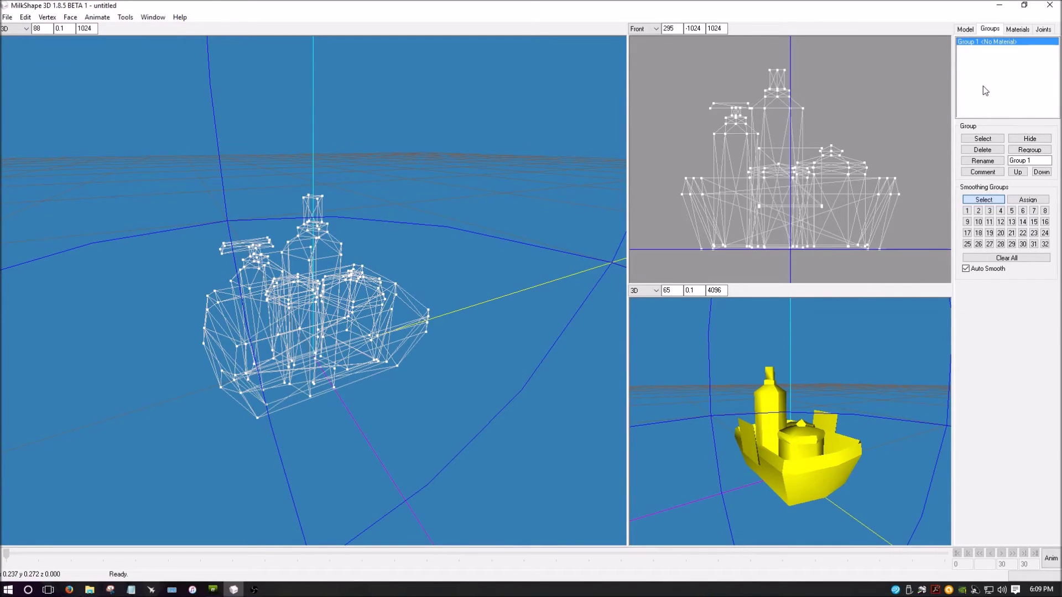
- Rename the remaining basket group to Group 0
{"action": "left_click", "coordinate": [1029, 160]}
{"action": "key", "text": "BackSpace"}
{"action": "type", "text": "0"}
- Export the single-group basket as a TSRW Object named med edit.wso in the basket folder
{"action": "left_click", "coordinate": [7, 17]}
{"action": "mouse_move", "coordinate": [40, 107]}
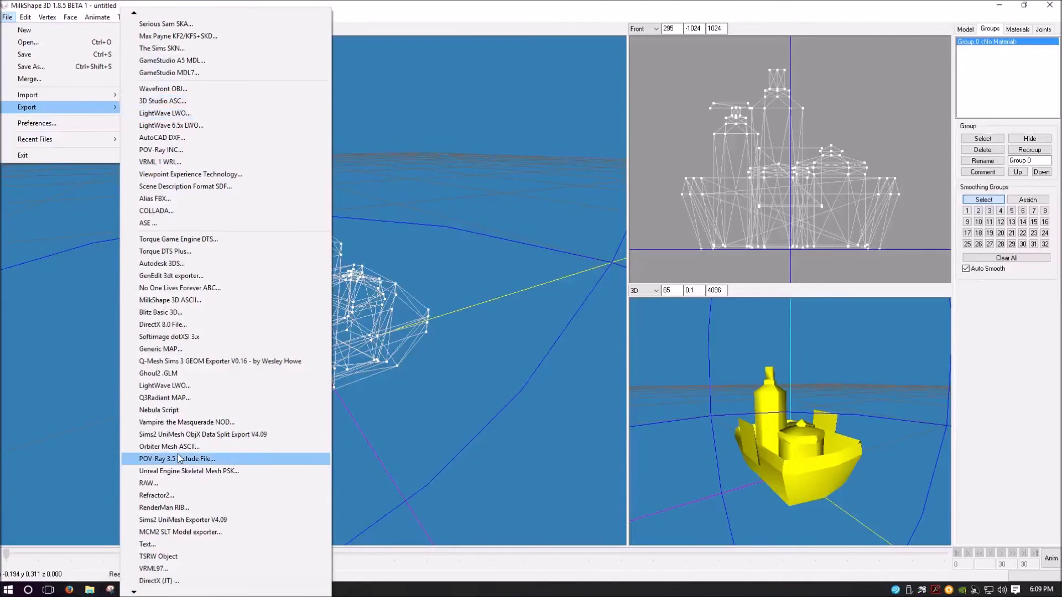
{"action": "left_click", "coordinate": [189, 557]}
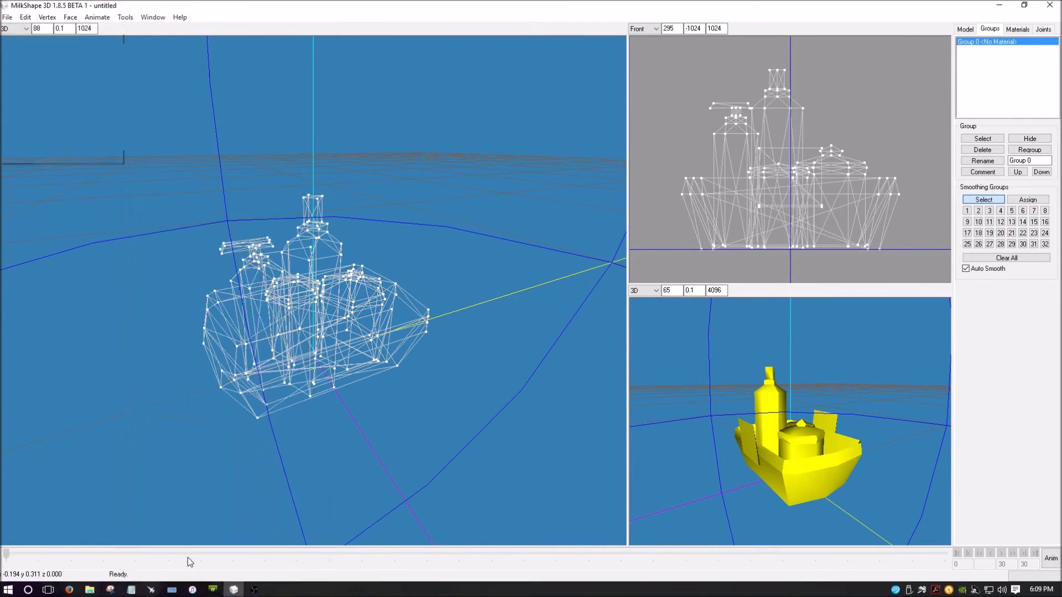
{"action": "left_click", "coordinate": [426, 122]}
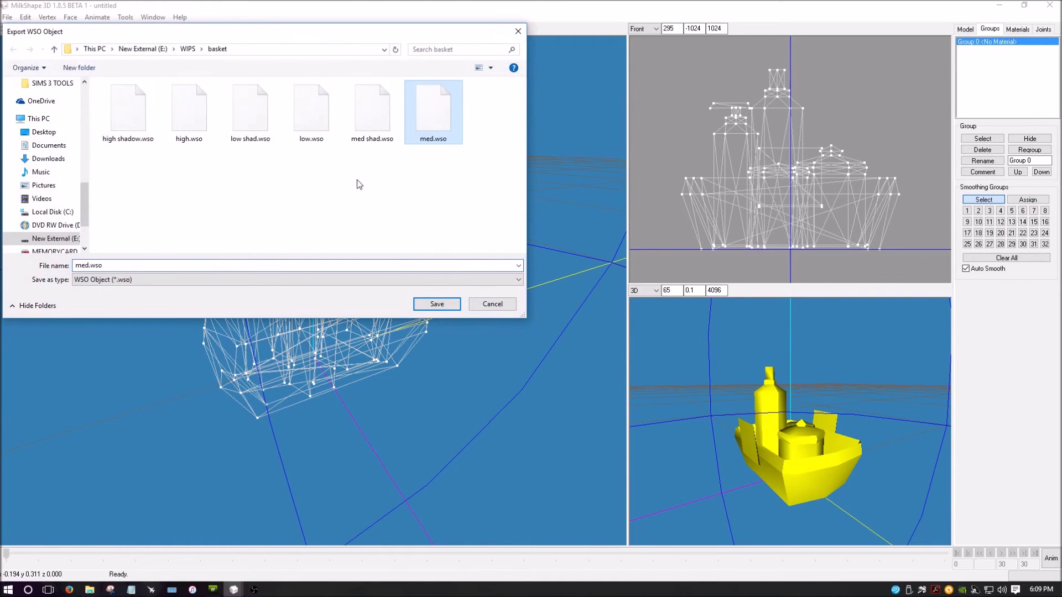
{"action": "double_click", "coordinate": [88, 266]}
{"action": "left_click", "coordinate": [88, 266]}
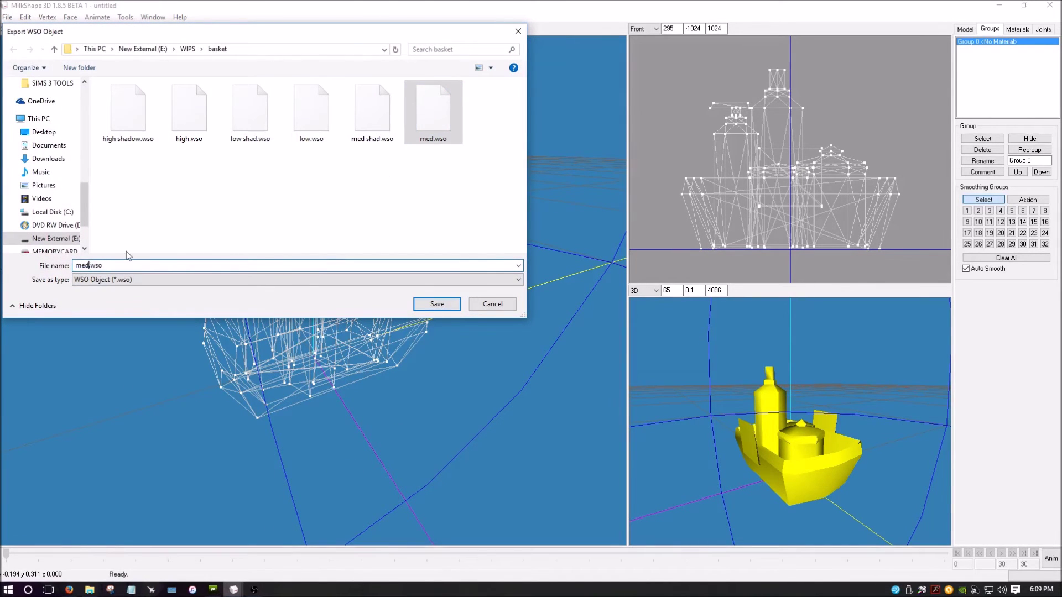
{"action": "type", "text": "edit"}
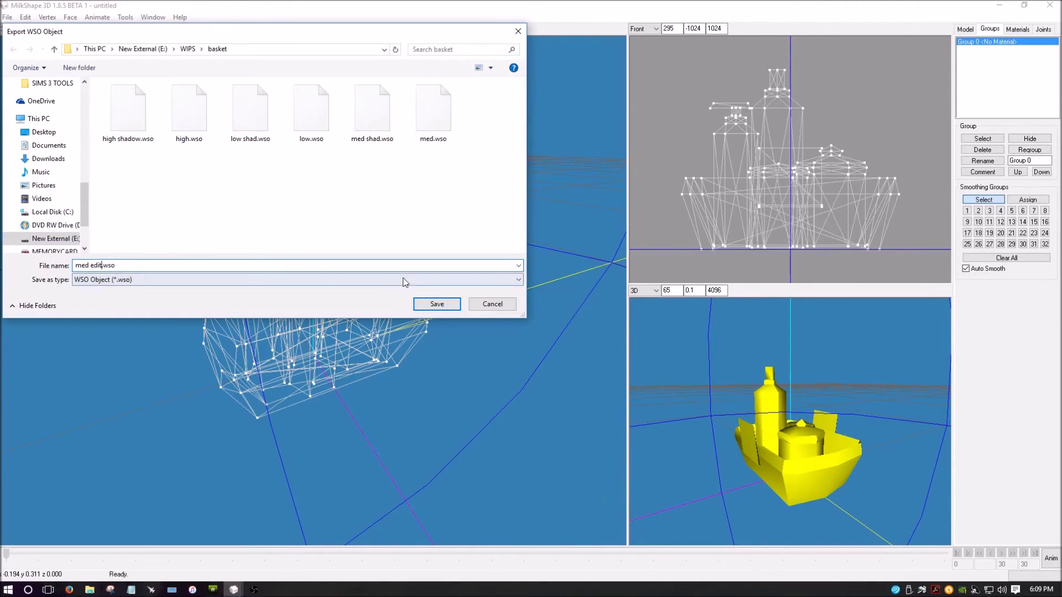
{"action": "left_click", "coordinate": [440, 303]}
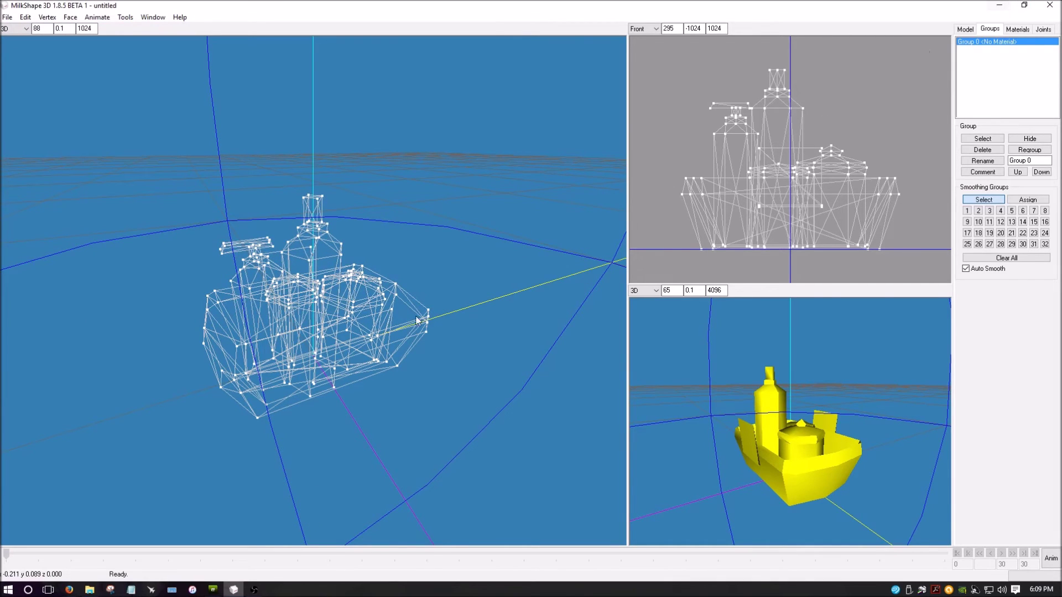
- Switch to TSR Workshop and import med edit.wso as the medium level of detail mesh
{"action": "left_click", "coordinate": [213, 589]}
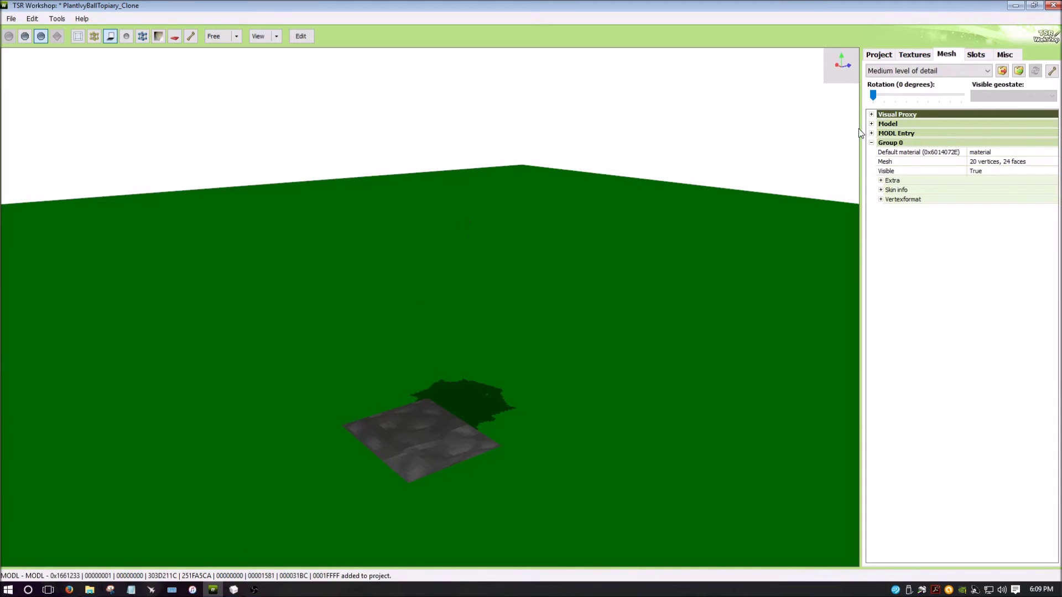
{"action": "left_click", "coordinate": [1018, 71]}
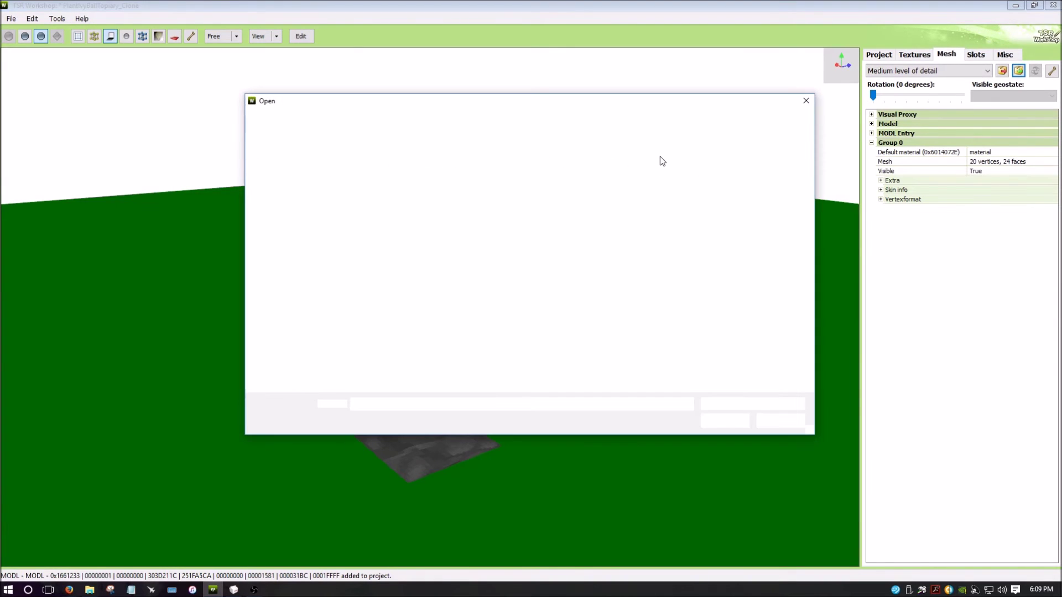
{"action": "left_click", "coordinate": [663, 192]}
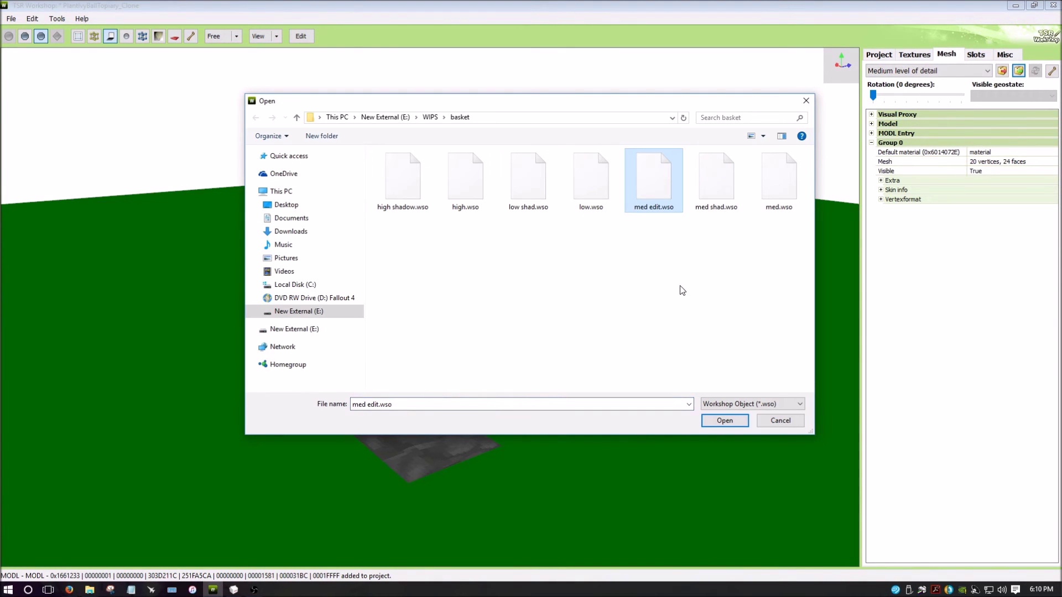
{"action": "left_click", "coordinate": [726, 420]}
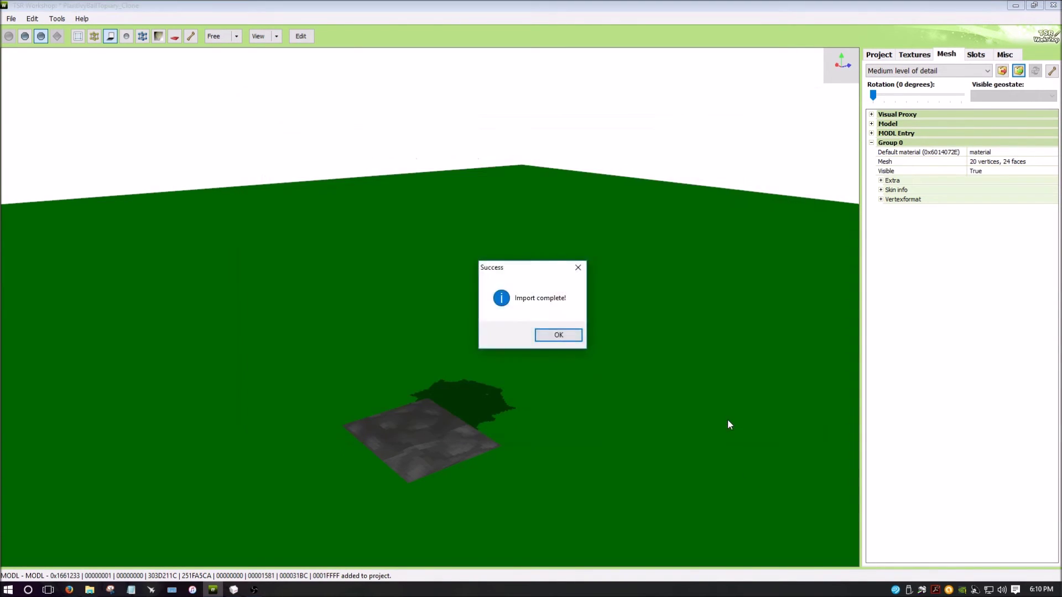
{"action": "left_click", "coordinate": [539, 335]}
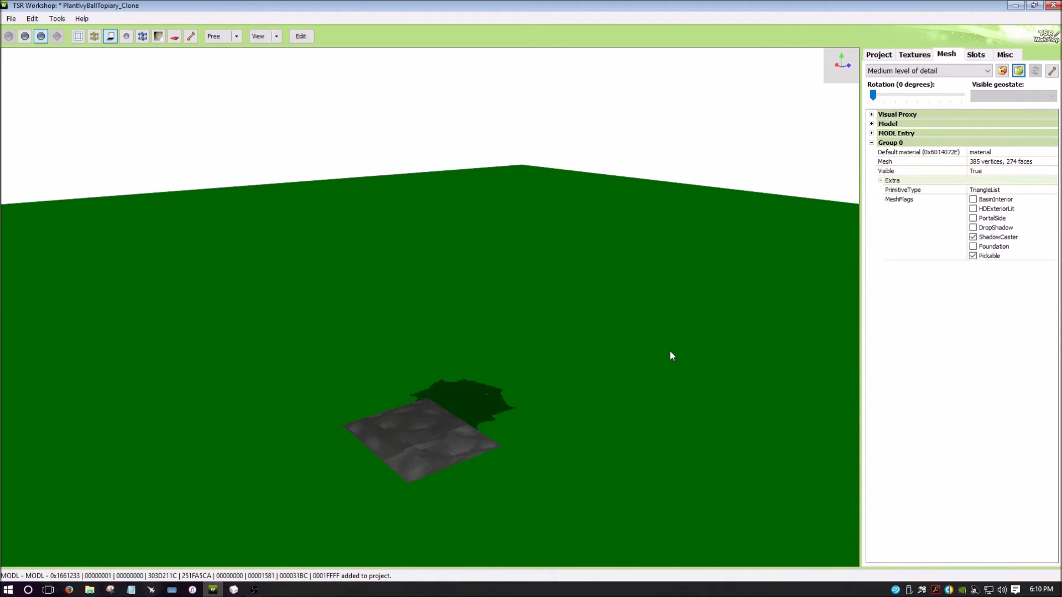
{"action": "left_click_drag", "start_coordinate": [410, 399], "coordinate": [671, 307]}
- Import high shadow.wso as the shadow high level of detail mesh, letting a shadow mesh be autogenerated from it
{"action": "left_click", "coordinate": [939, 70]}
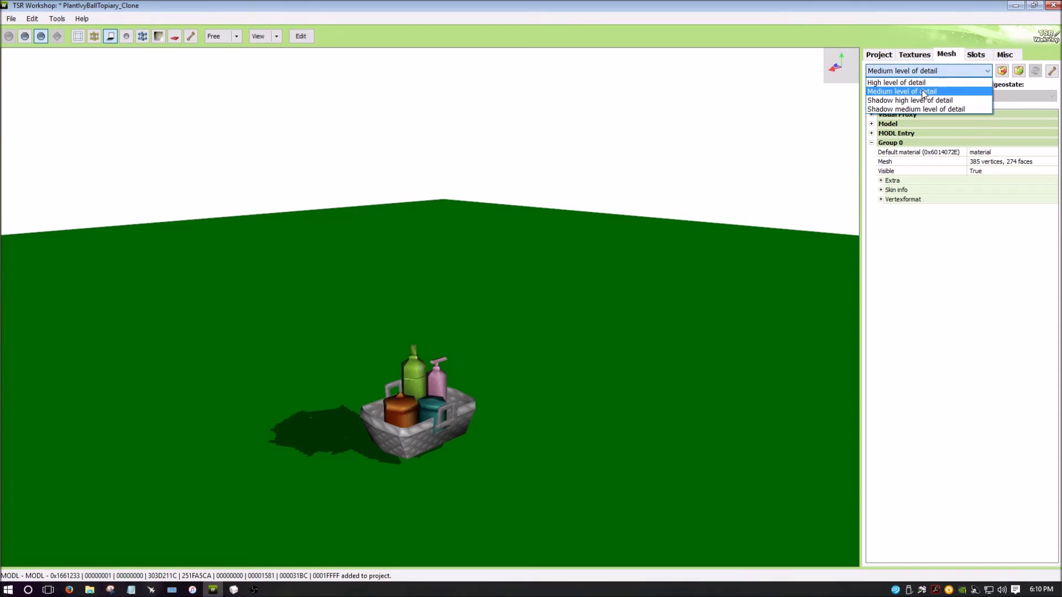
{"action": "left_click", "coordinate": [924, 105]}
{"action": "left_click", "coordinate": [1019, 70]}
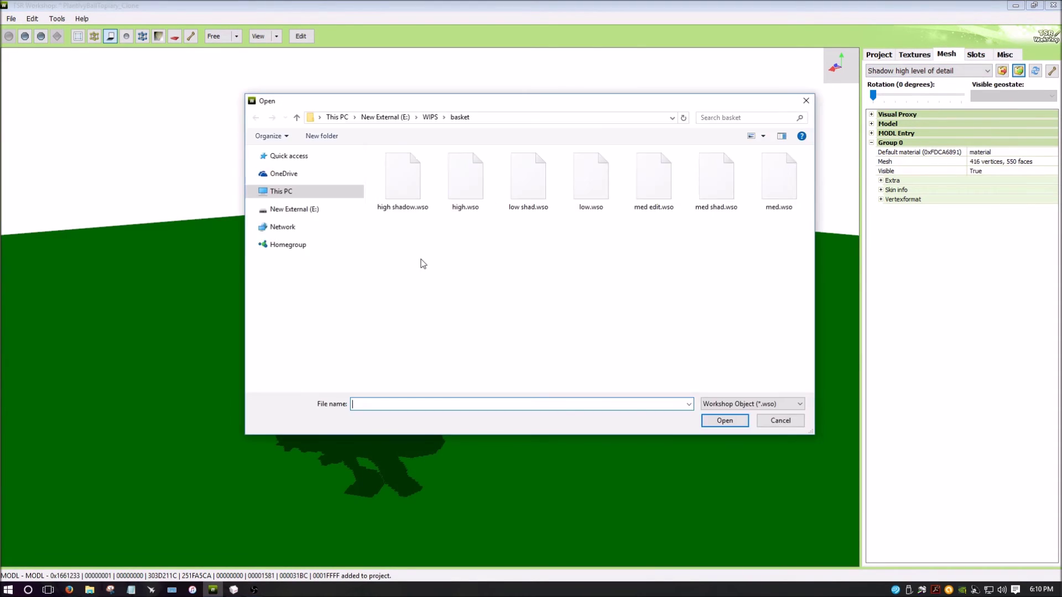
{"action": "left_click", "coordinate": [403, 177]}
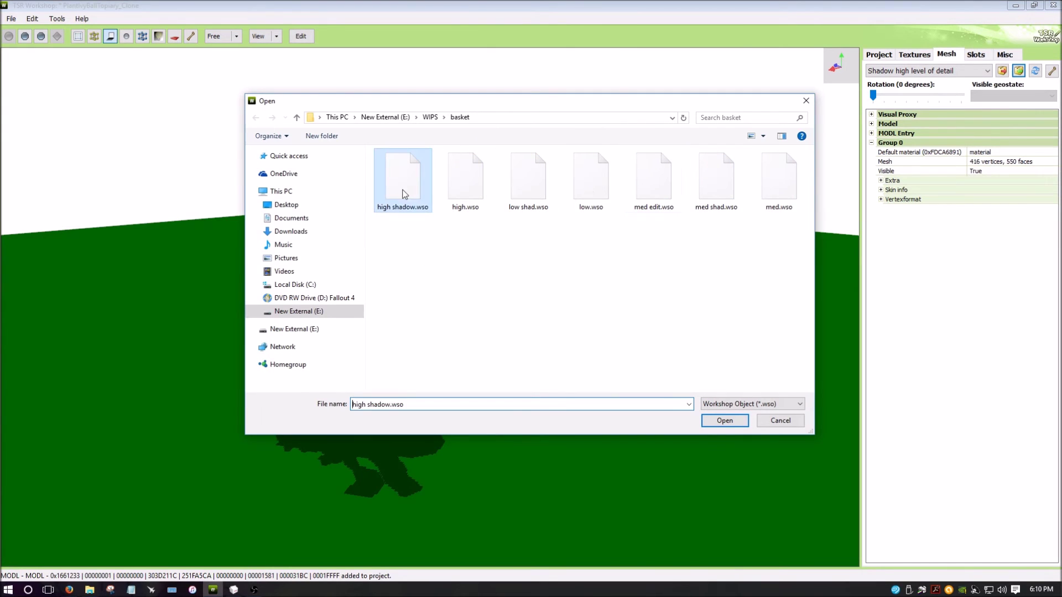
{"action": "left_click", "coordinate": [724, 420]}
{"action": "left_click", "coordinate": [553, 334]}
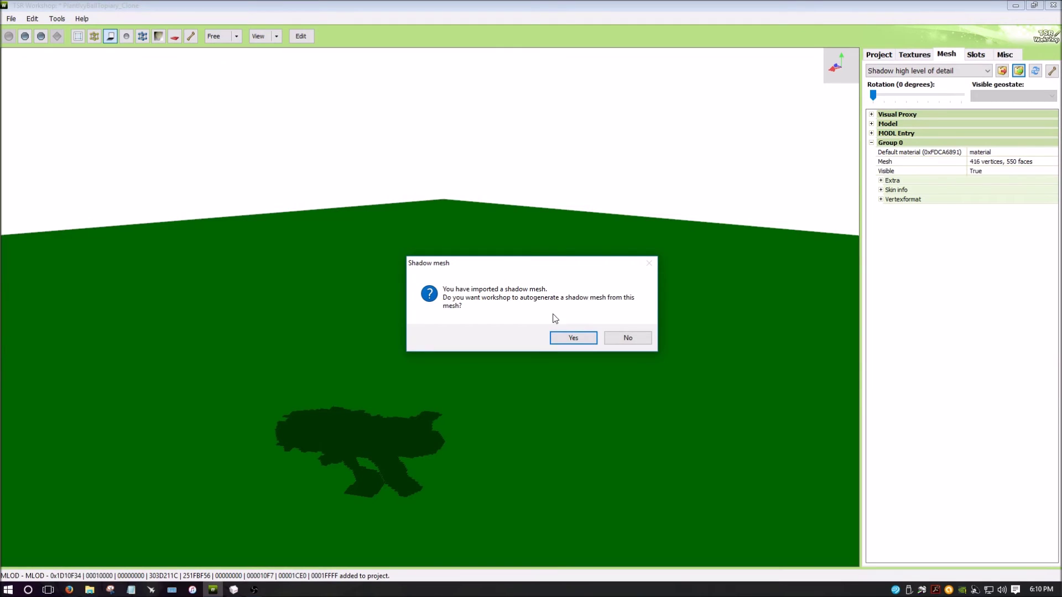
{"action": "left_click", "coordinate": [576, 338]}
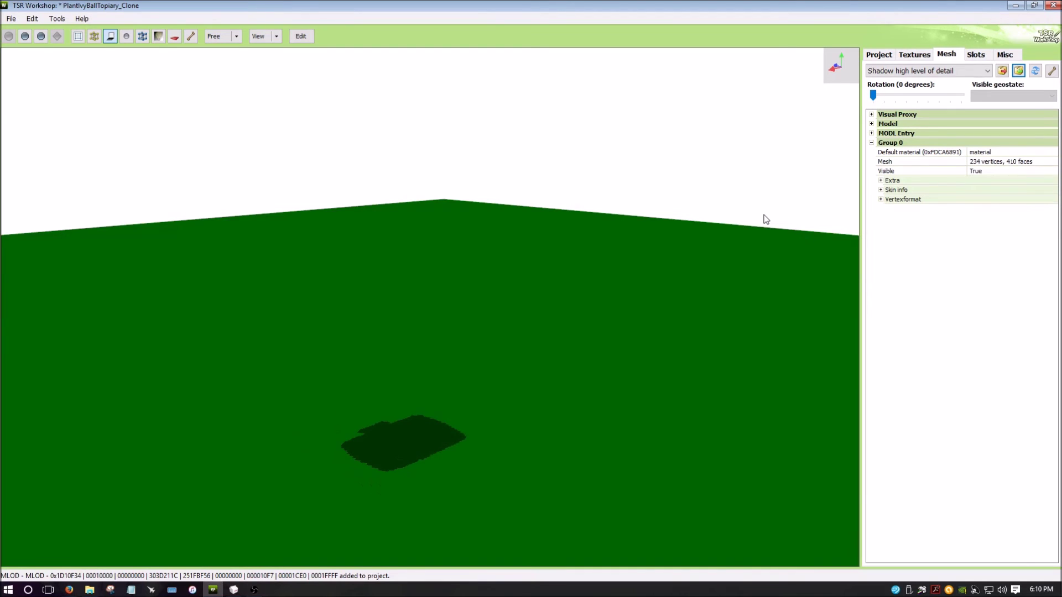
- Check the basket's shadow from above and display the shadow medium level of detail mesh
{"action": "left_click_drag", "start_coordinate": [526, 301], "coordinate": [415, 383]}
{"action": "left_click", "coordinate": [917, 72]}
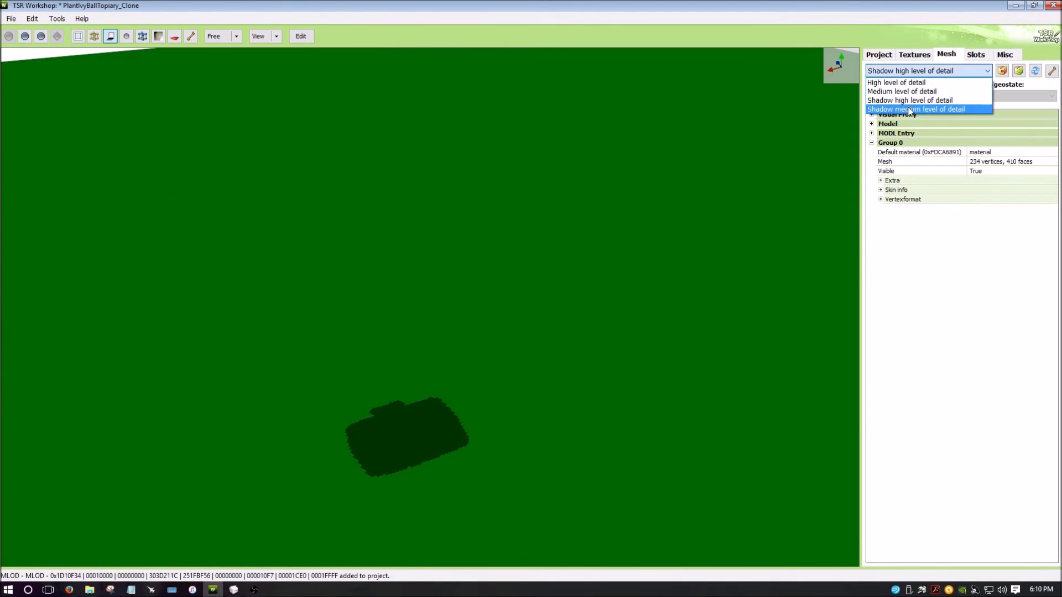
{"action": "left_click", "coordinate": [910, 110]}
{"action": "left_click", "coordinate": [1000, 71]}
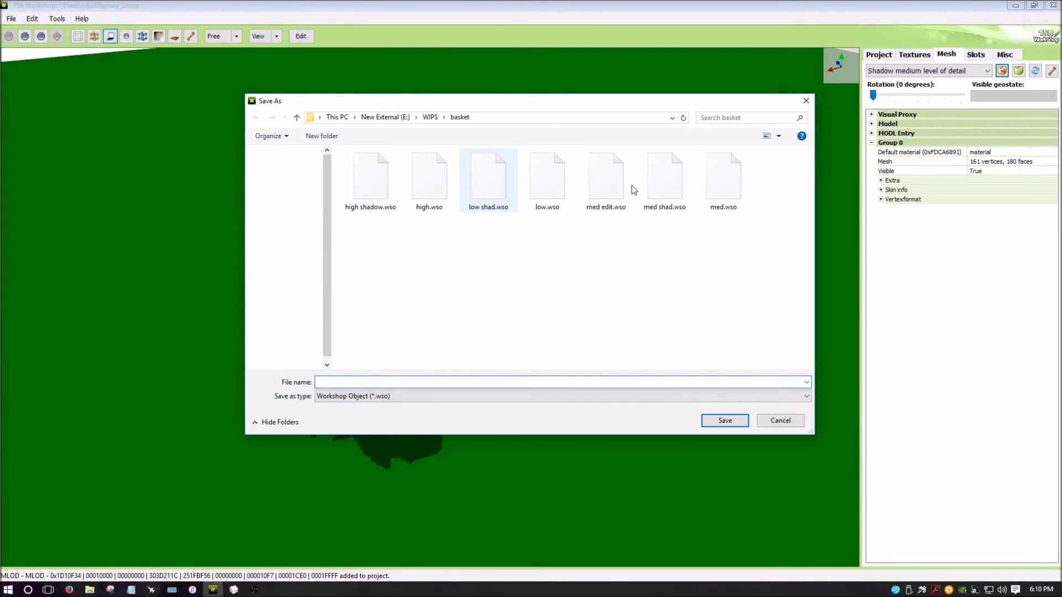
{"action": "double_click", "coordinate": [666, 185]}
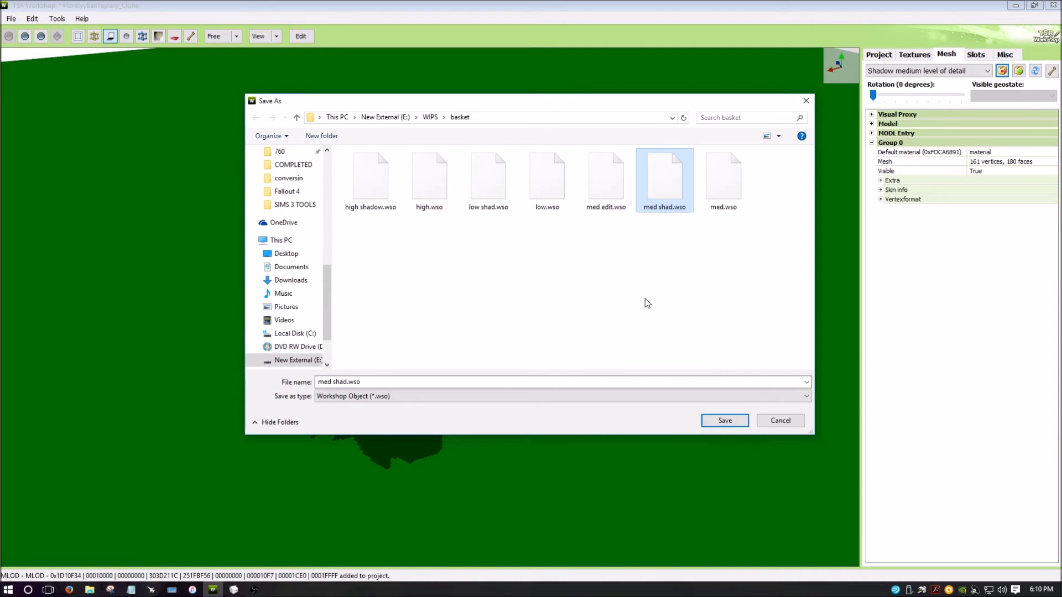
{"action": "key", "text": "Return"}
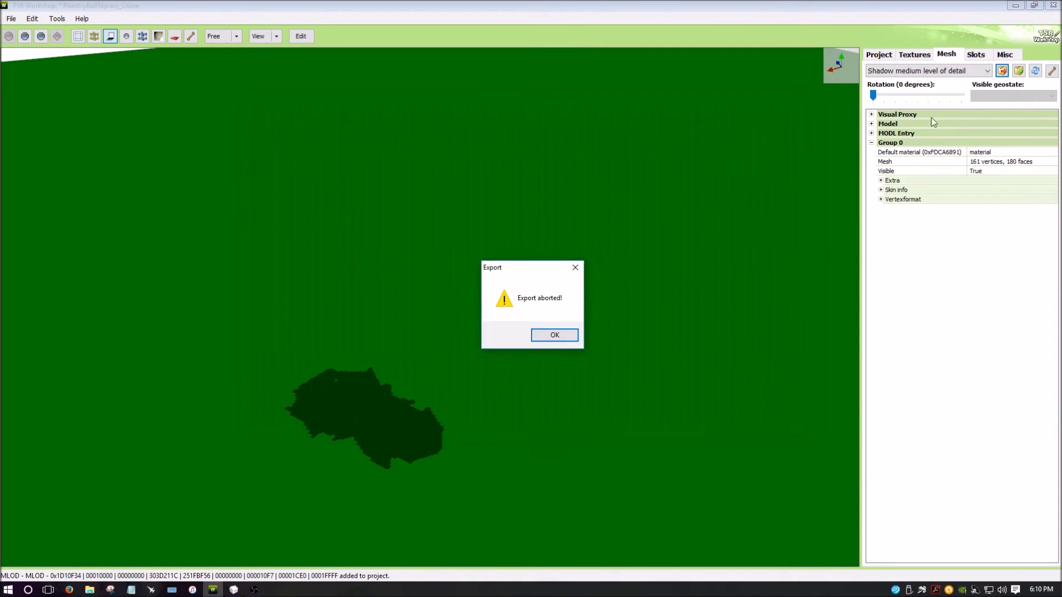
{"action": "left_click", "coordinate": [553, 336]}
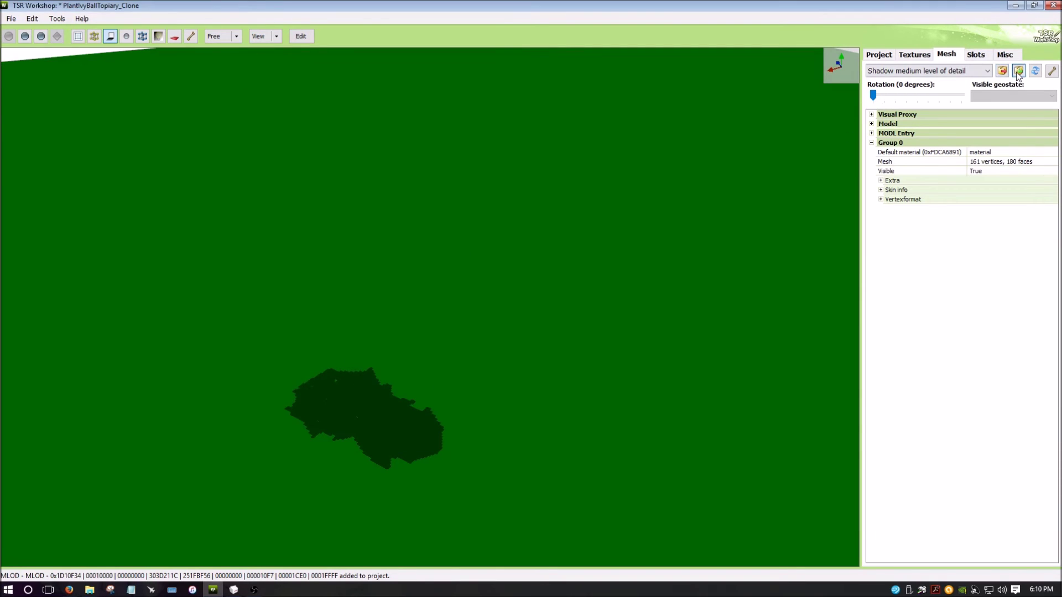
- Import med shad.wso as the shadow medium level of detail mesh, letting a shadow mesh be autogenerated from it
{"action": "left_click", "coordinate": [1018, 70]}
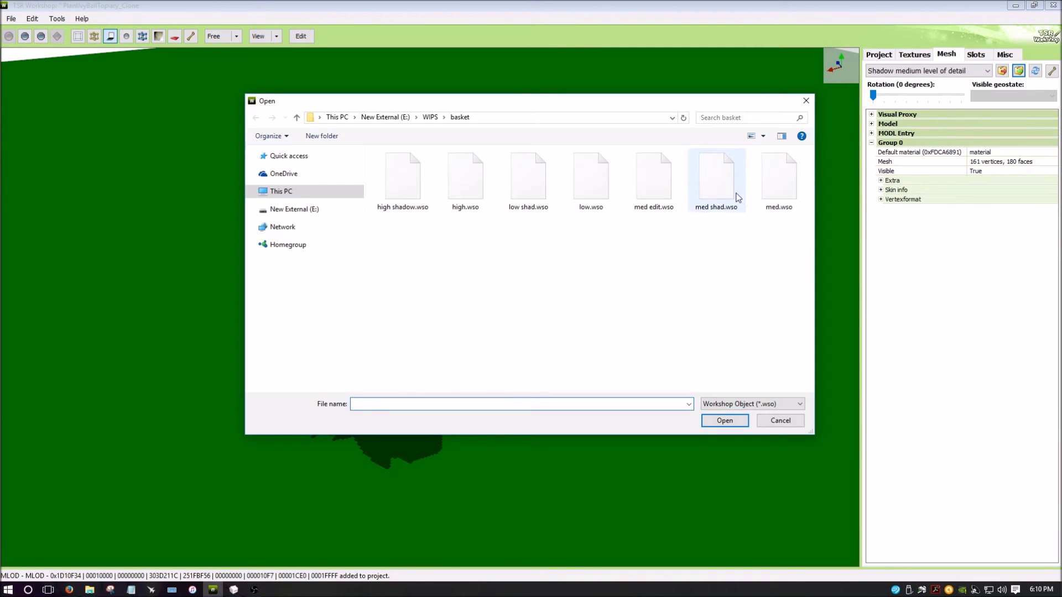
{"action": "left_click", "coordinate": [713, 191]}
{"action": "left_click", "coordinate": [725, 420]}
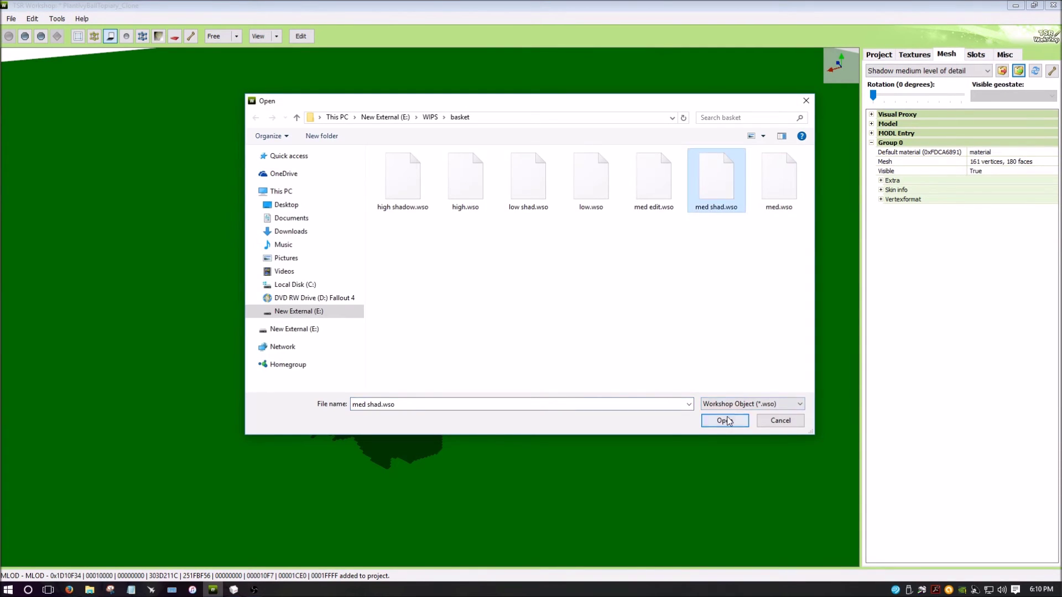
{"action": "left_click", "coordinate": [557, 335]}
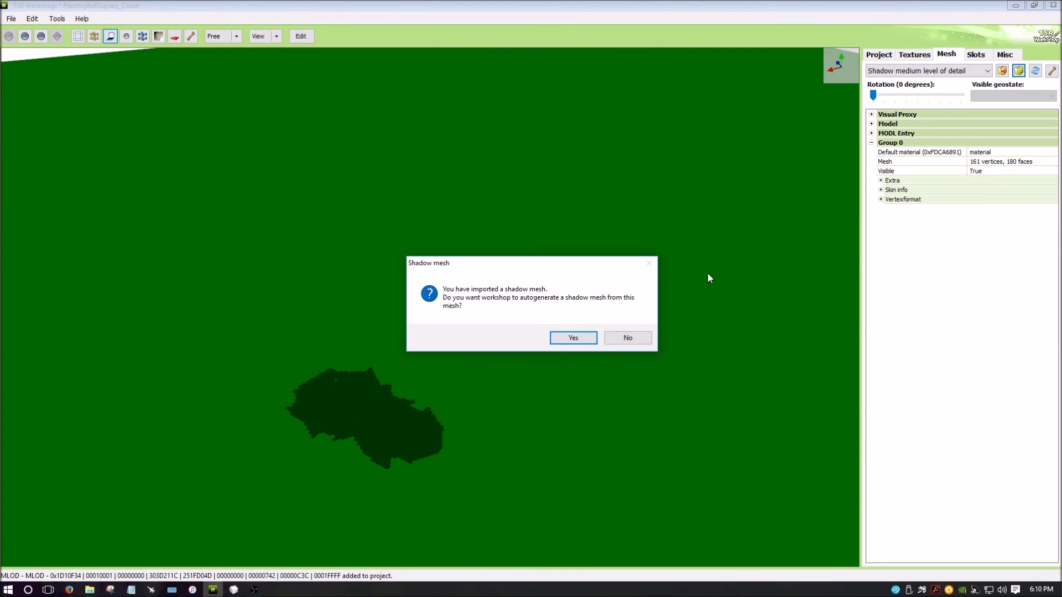
{"action": "left_click", "coordinate": [573, 337]}
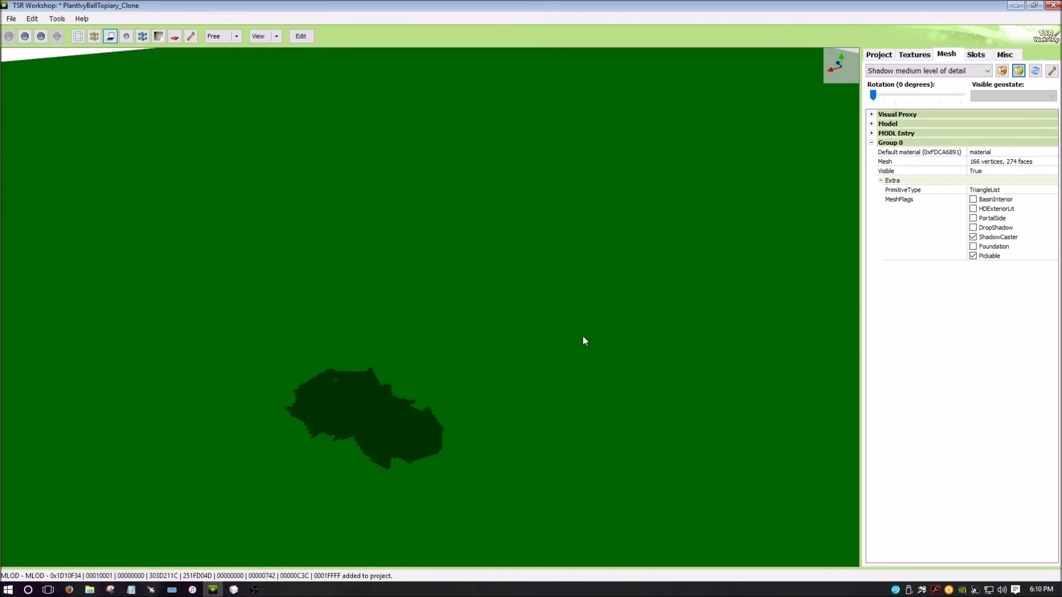
- Display the high level of detail mesh and show the basket's texture settings
{"action": "left_click", "coordinate": [918, 54]}
{"action": "left_click", "coordinate": [947, 54]}
{"action": "left_click", "coordinate": [929, 71]}
{"action": "left_click", "coordinate": [906, 83]}
{"action": "left_click", "coordinate": [914, 55]}
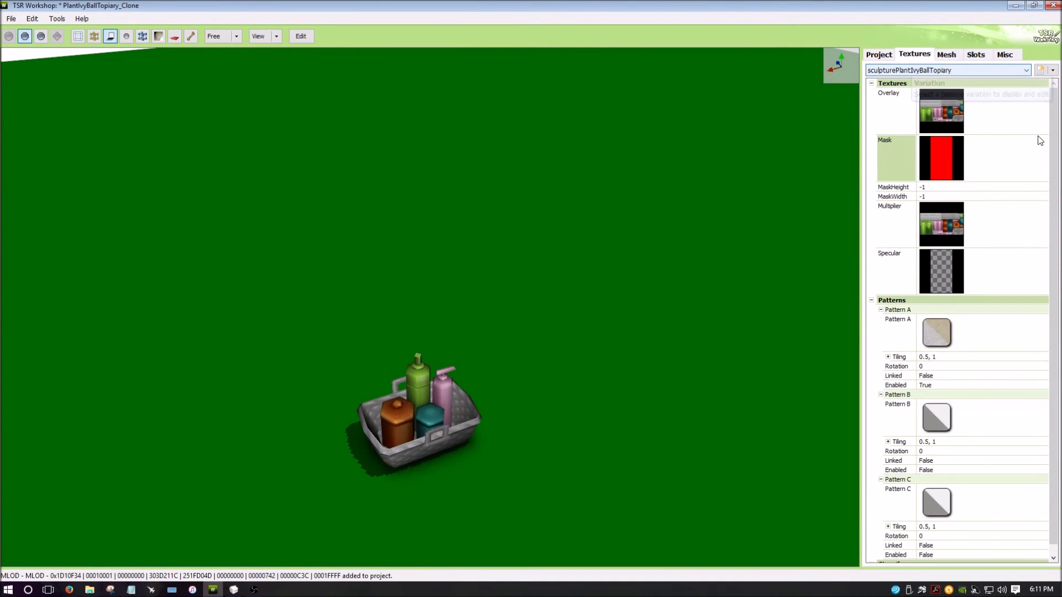
- Show the second texture variation on the basket and check its overlay and multiplier textures
{"action": "left_click_drag", "start_coordinate": [661, 268], "coordinate": [558, 205]}
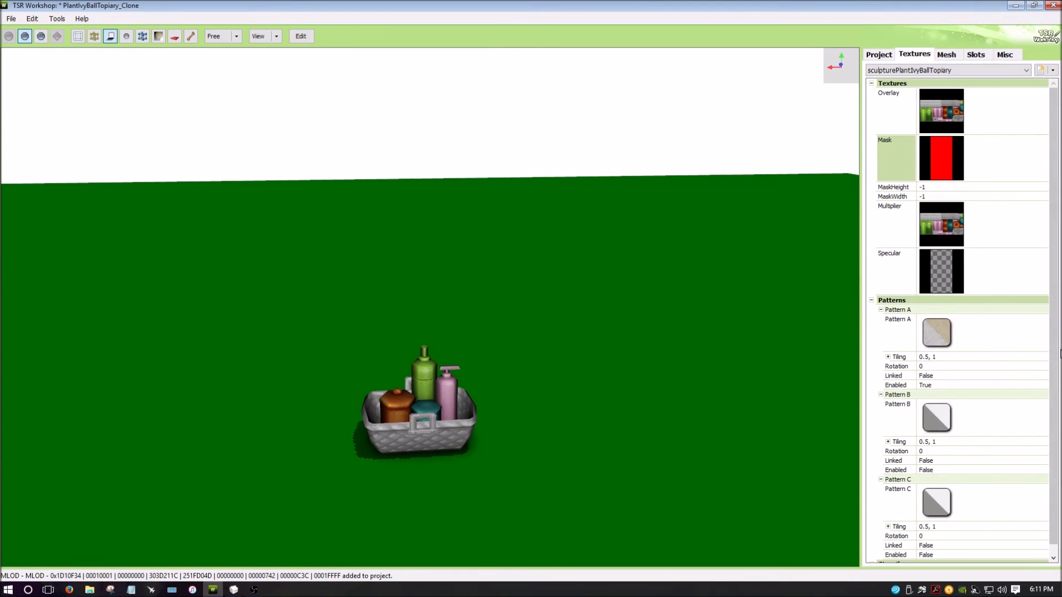
{"action": "scroll", "coordinate": [1006, 359], "scroll_direction": "down", "scroll_amount": 1}
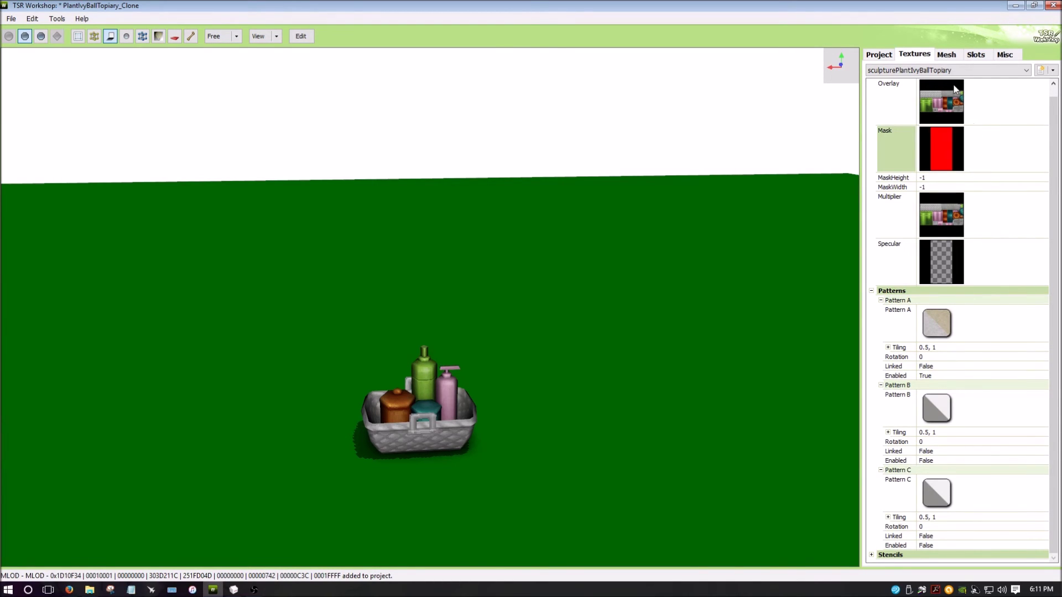
{"action": "left_click", "coordinate": [937, 72]}
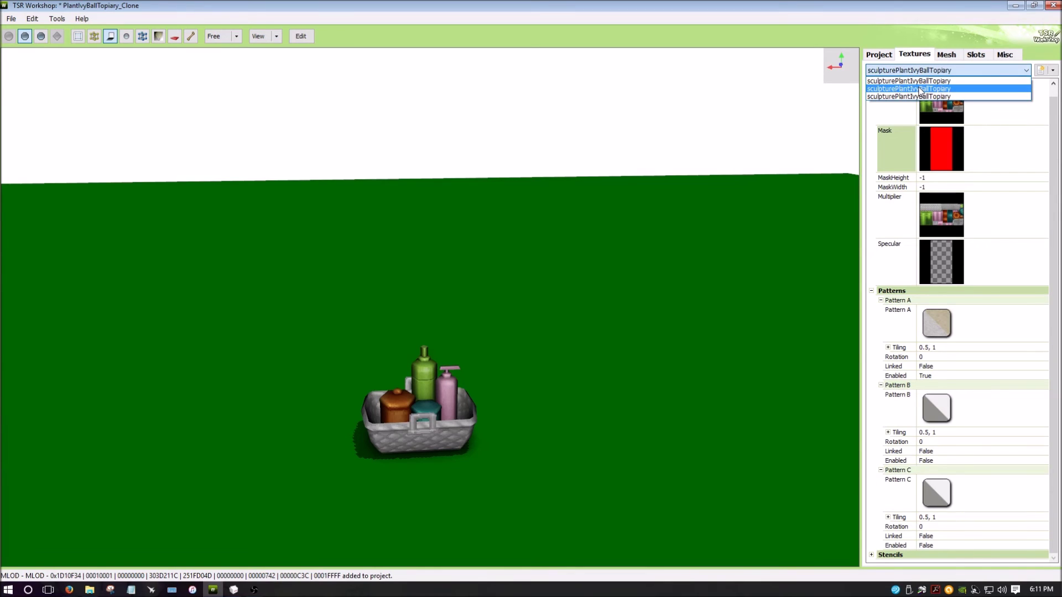
{"action": "left_click", "coordinate": [920, 89]}
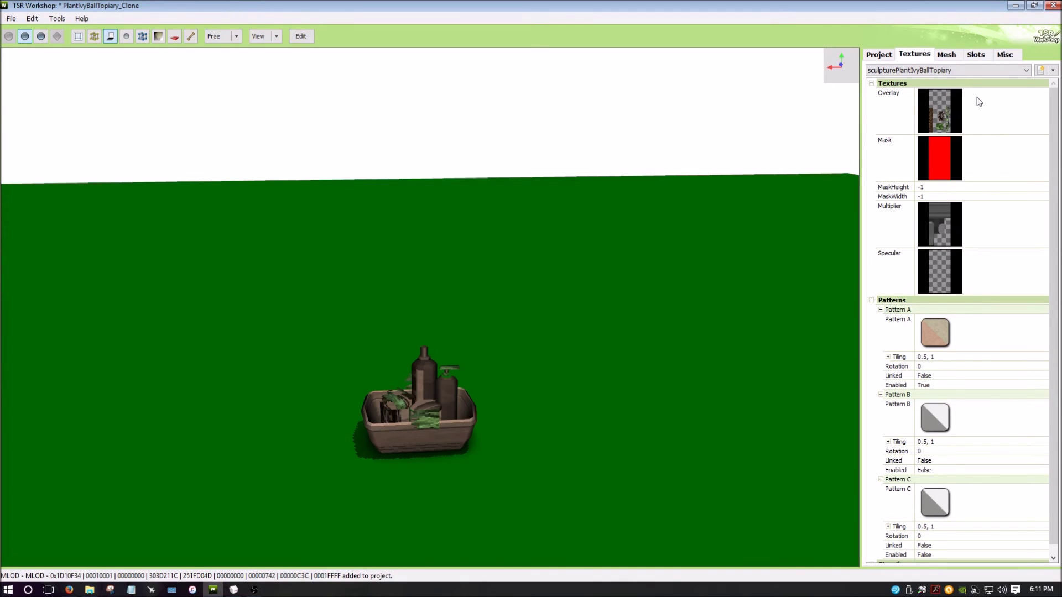
{"action": "left_click", "coordinate": [977, 97]}
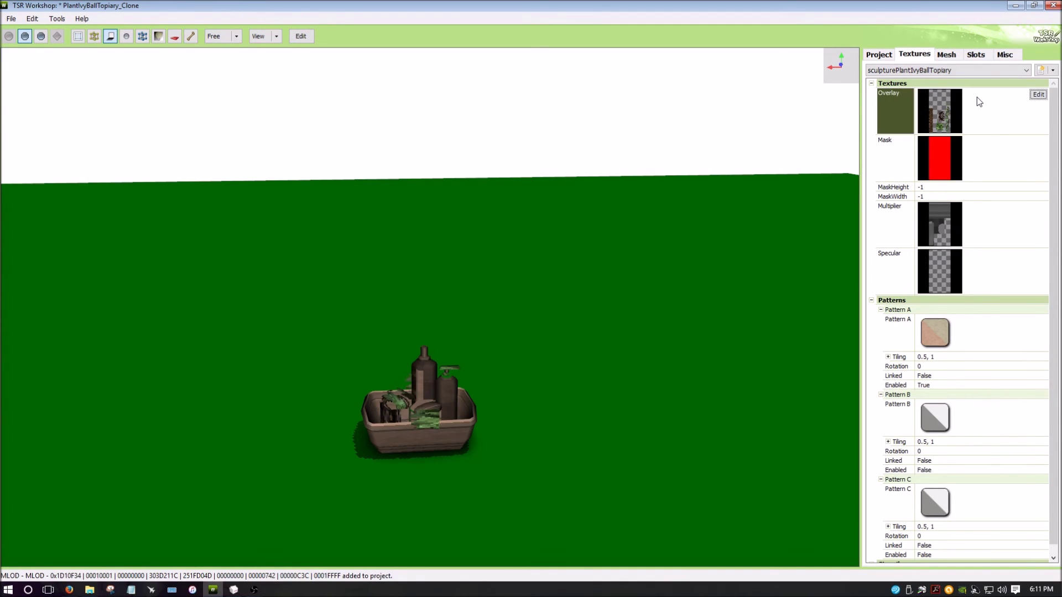
{"action": "left_click", "coordinate": [982, 219]}
{"action": "left_click_drag", "start_coordinate": [458, 350], "coordinate": [605, 410]}
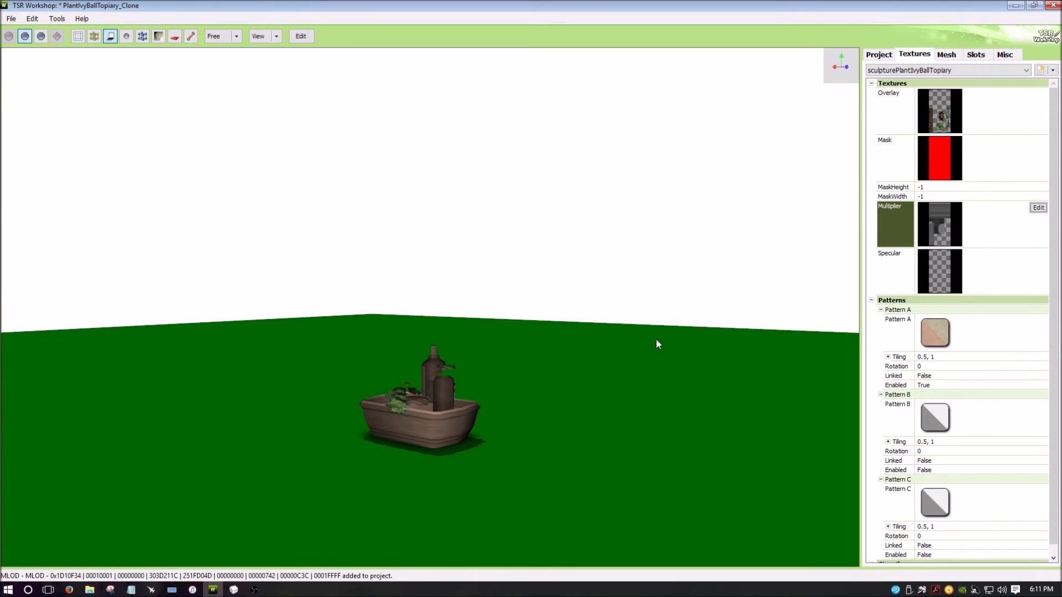
{"action": "left_click_drag", "start_coordinate": [569, 336], "coordinate": [640, 273]}
- Delete the second texture variation, which still carries the topiary's overlay and multiplier
{"action": "left_click", "coordinate": [922, 70]}
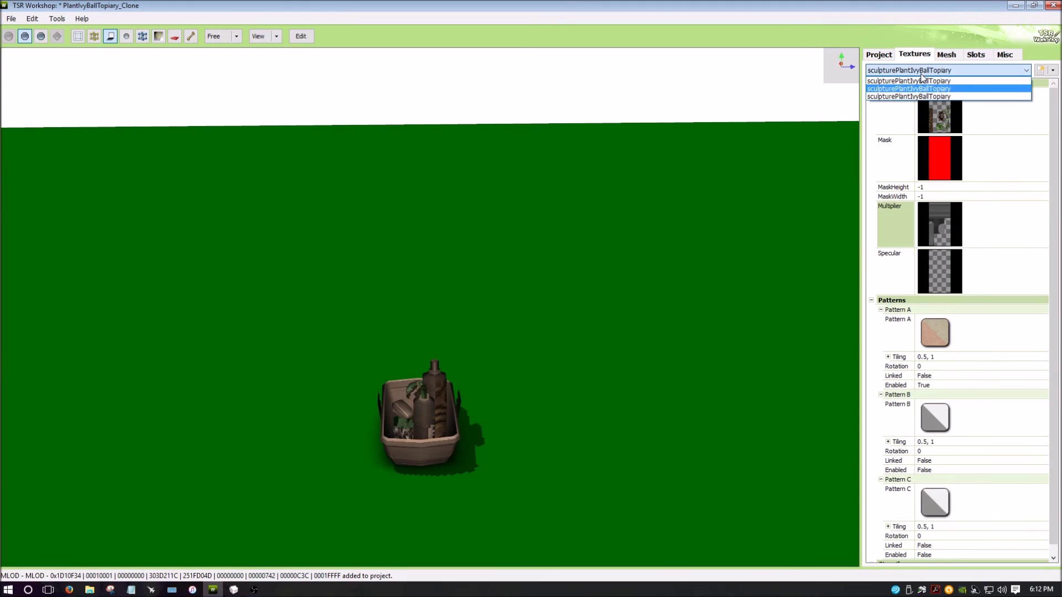
{"action": "left_click", "coordinate": [950, 92]}
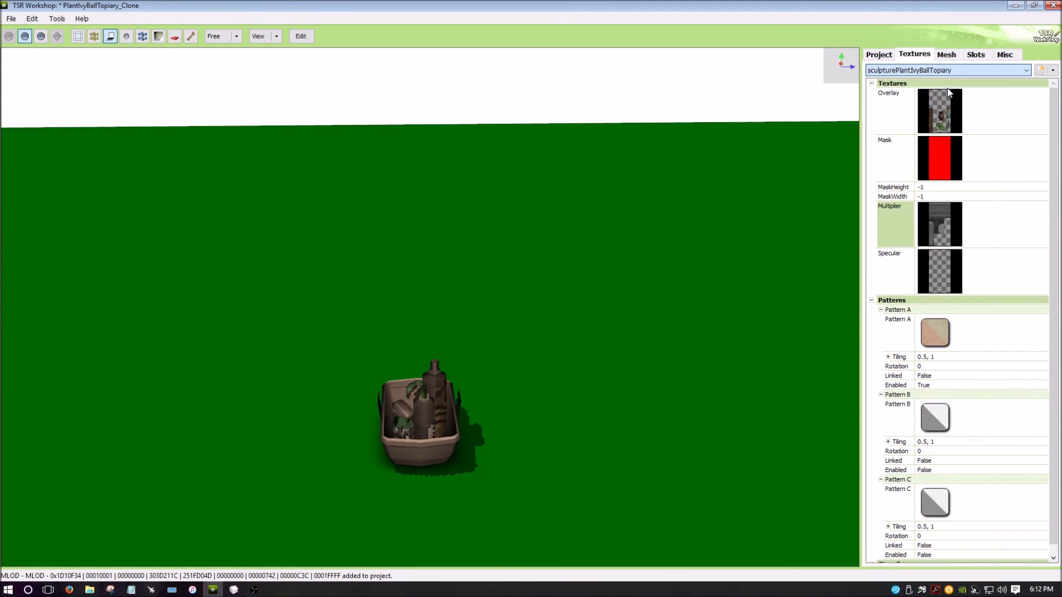
{"action": "left_click", "coordinate": [1052, 72]}
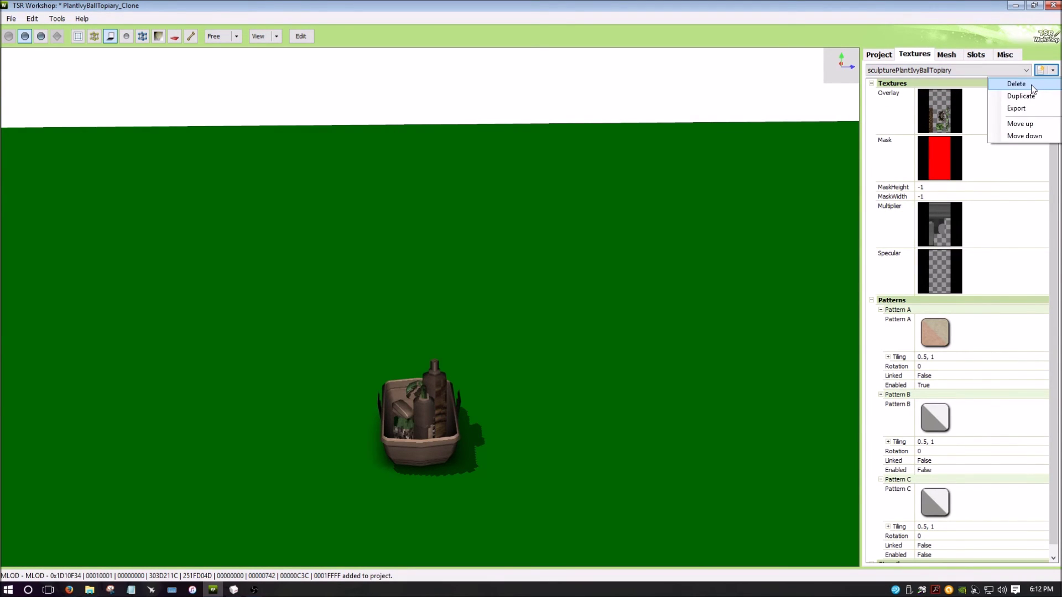
{"action": "left_click", "coordinate": [1031, 85]}
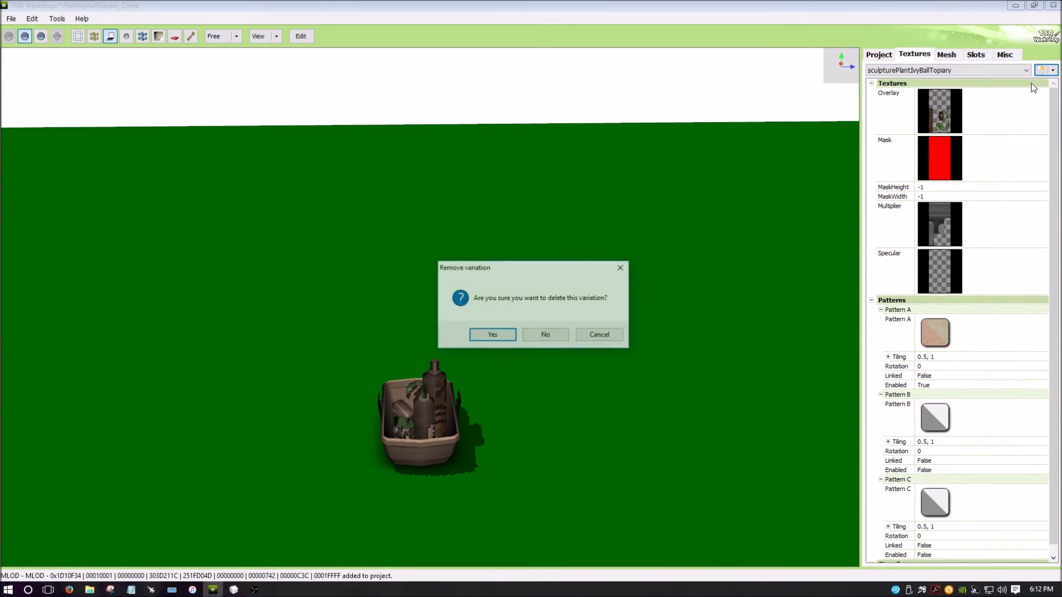
{"action": "left_click", "coordinate": [498, 336]}
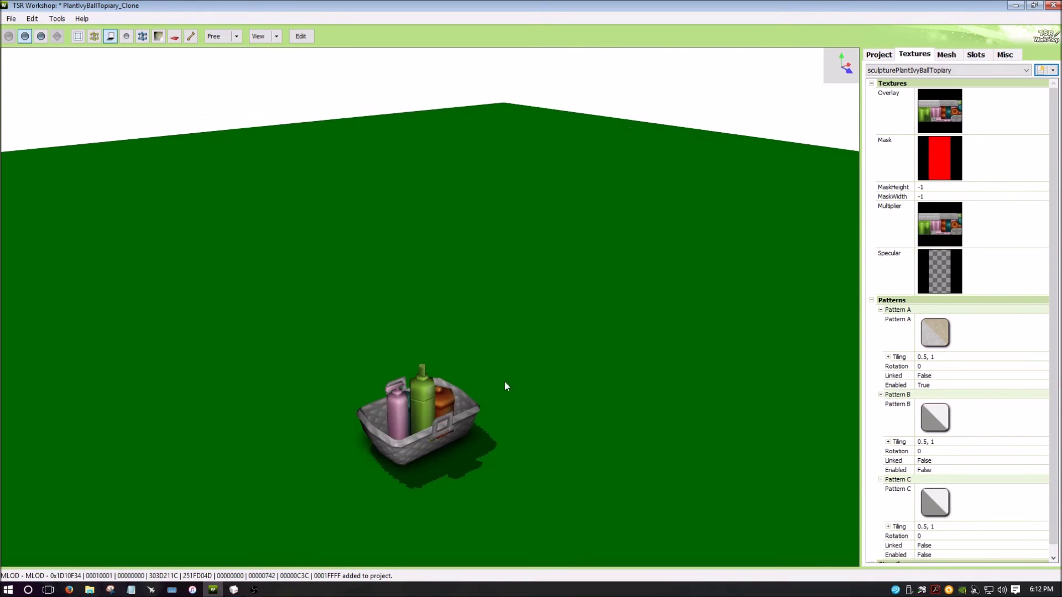
- Delete the other leftover topiary-textured variation and check the list of remaining variations
{"action": "left_click", "coordinate": [915, 70]}
{"action": "left_click", "coordinate": [914, 89]}
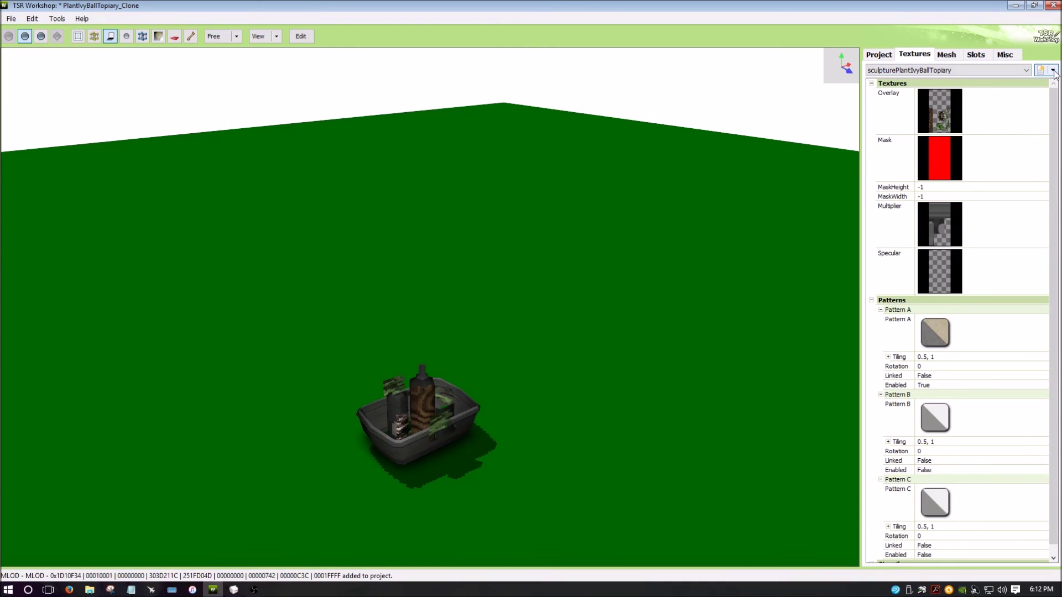
{"action": "left_click", "coordinate": [1054, 71]}
{"action": "left_click", "coordinate": [1027, 82]}
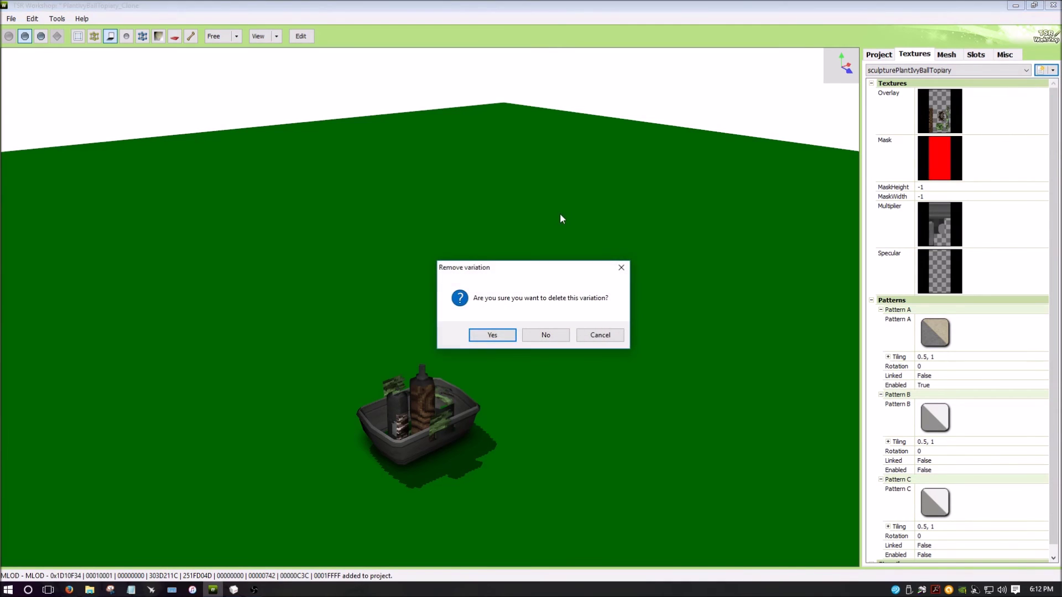
{"action": "left_click", "coordinate": [492, 335]}
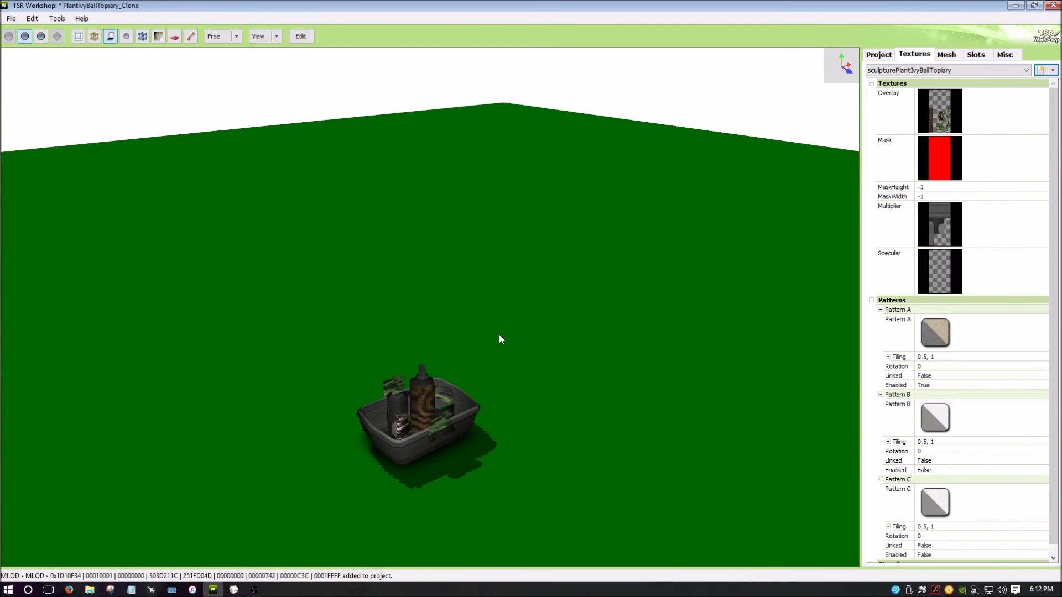
{"action": "left_click_drag", "start_coordinate": [479, 395], "coordinate": [494, 313]}
{"action": "left_click", "coordinate": [946, 71]}
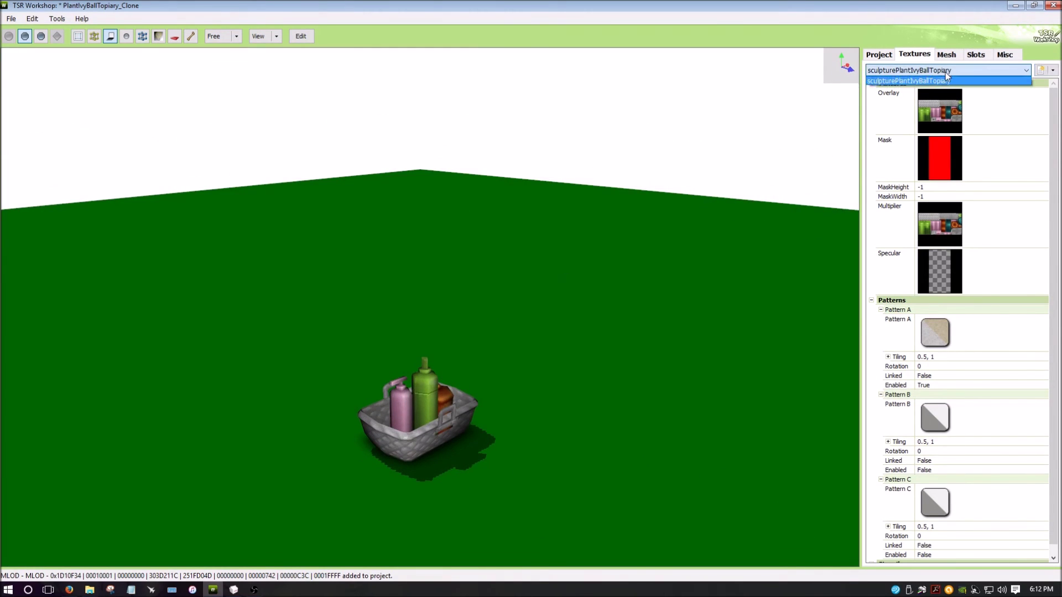
{"action": "left_click", "coordinate": [950, 70]}
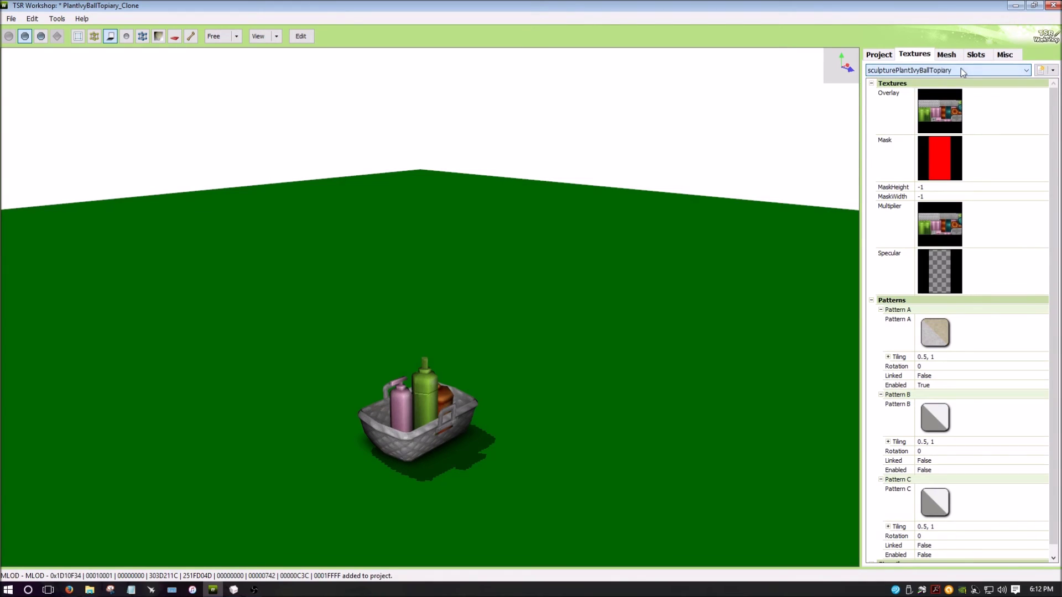
- Rename the object as Basket in the project settings and copy the name to all languages
{"action": "left_click", "coordinate": [884, 55]}
{"action": "left_click", "coordinate": [995, 78]}
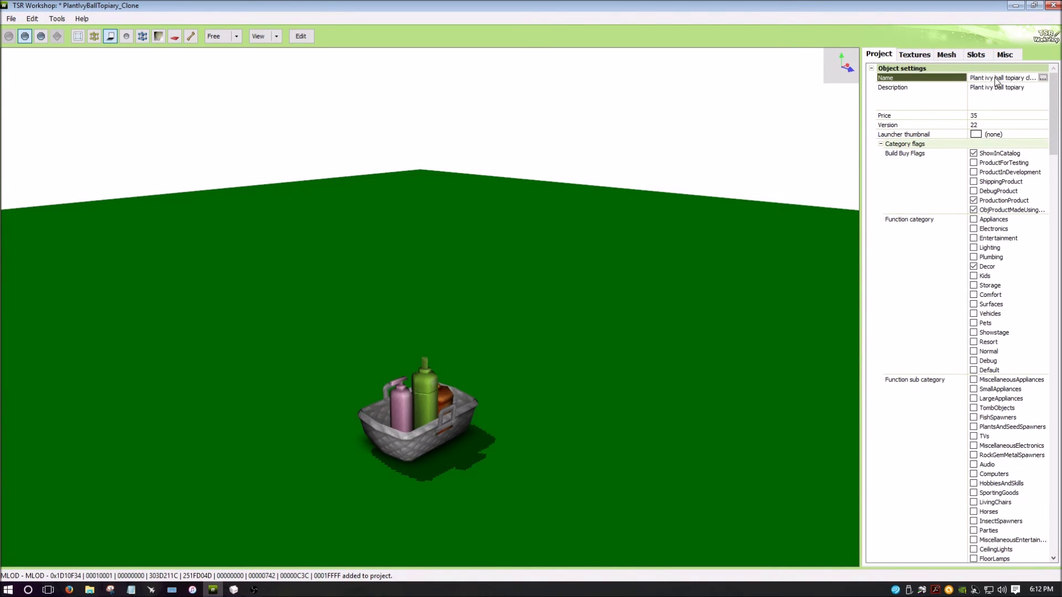
{"action": "left_click", "coordinate": [1043, 78]}
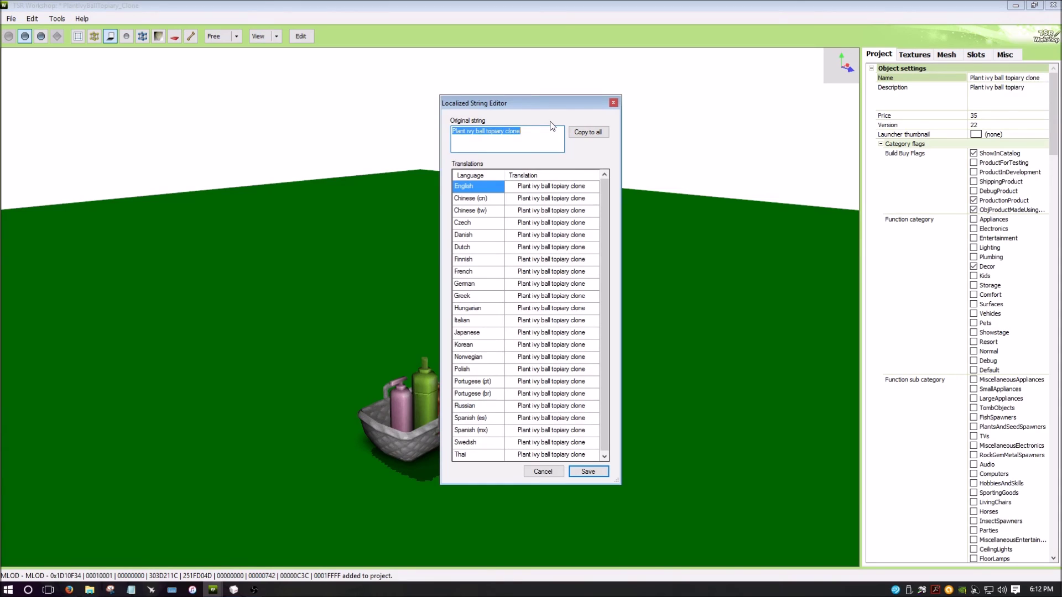
{"action": "type", "text": "Basket"}
{"action": "left_click", "coordinate": [587, 132]}
{"action": "left_click", "coordinate": [588, 471]}
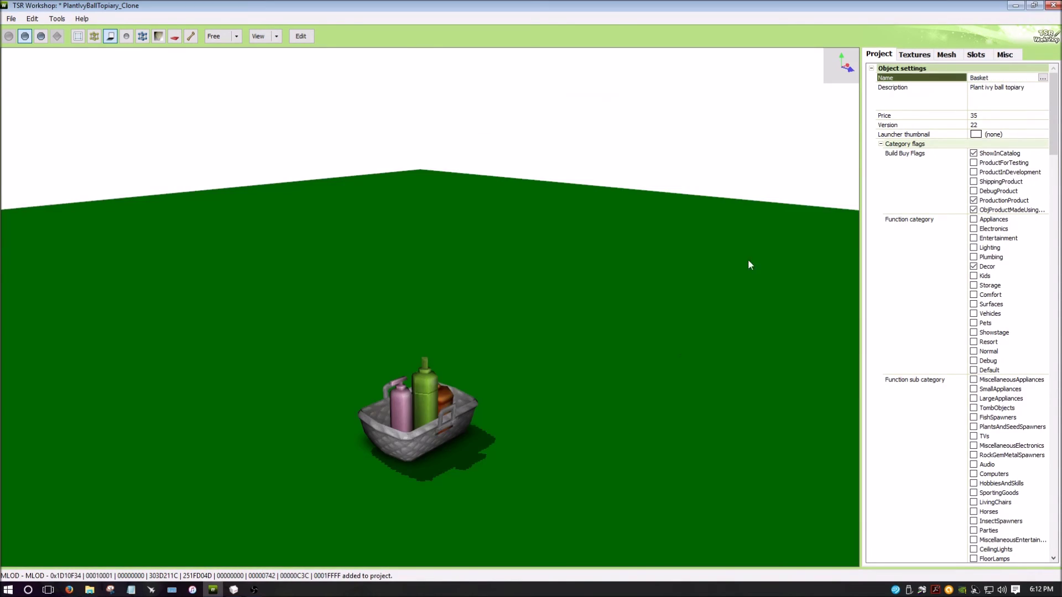
- Set the object's description to Basket for all languages
{"action": "left_click", "coordinate": [990, 97]}
{"action": "left_click", "coordinate": [1043, 87]}
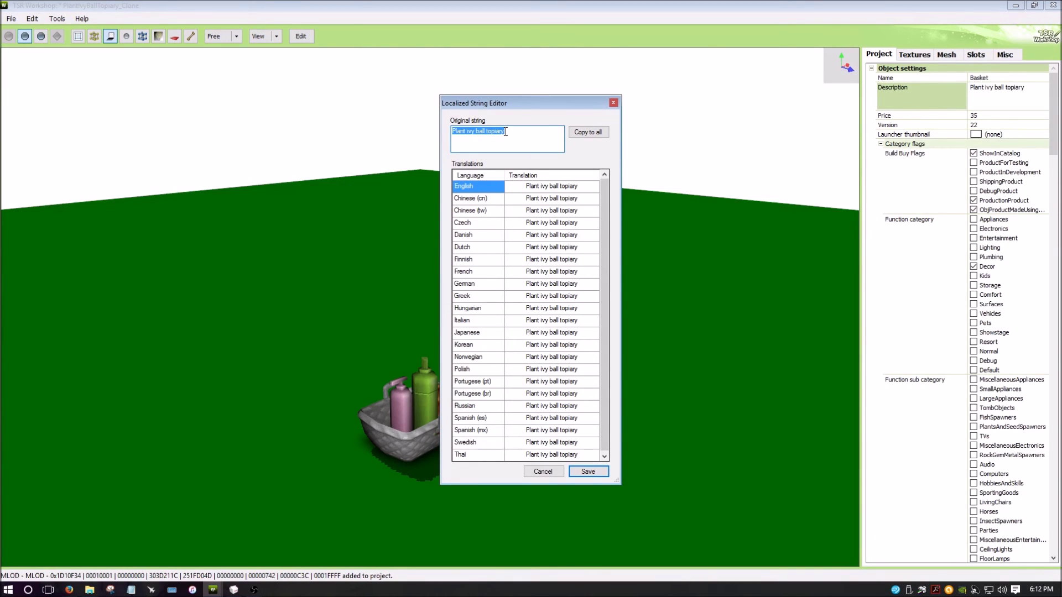
{"action": "type", "text": "Baske"}
{"action": "left_click", "coordinate": [588, 131]}
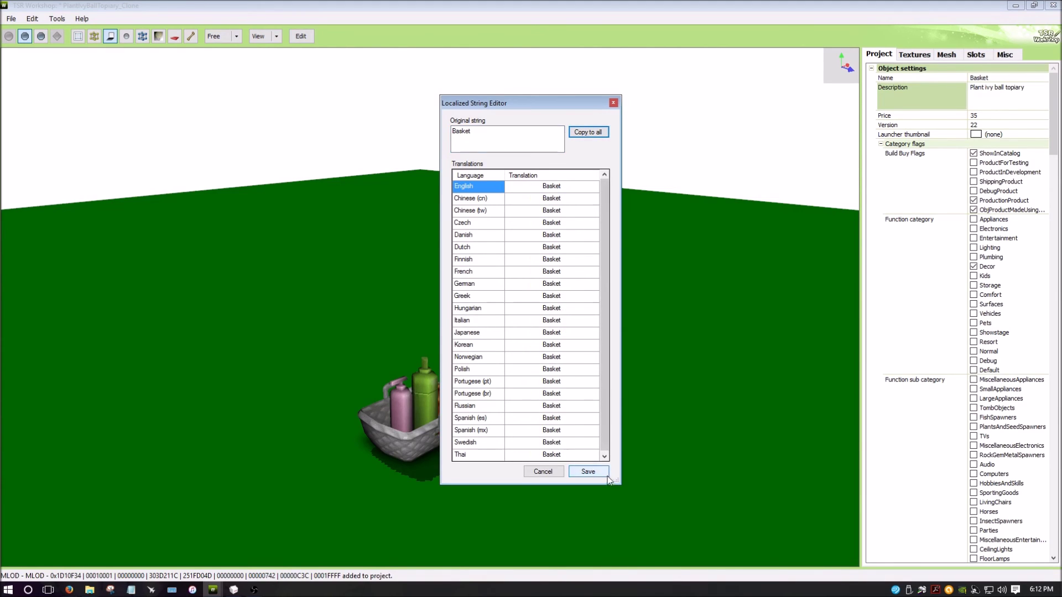
{"action": "left_click", "coordinate": [588, 471]}
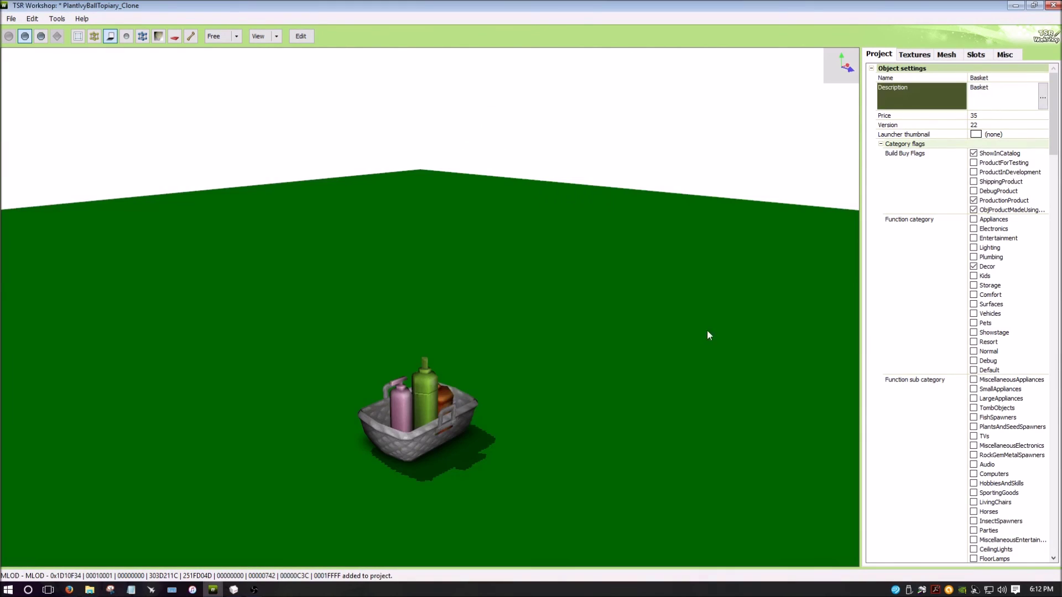
- Try a price of 5000 for the basket and restore the price to 35
{"action": "left_click", "coordinate": [997, 114]}
{"action": "left_click_drag", "start_coordinate": [1007, 115], "coordinate": [929, 110]}
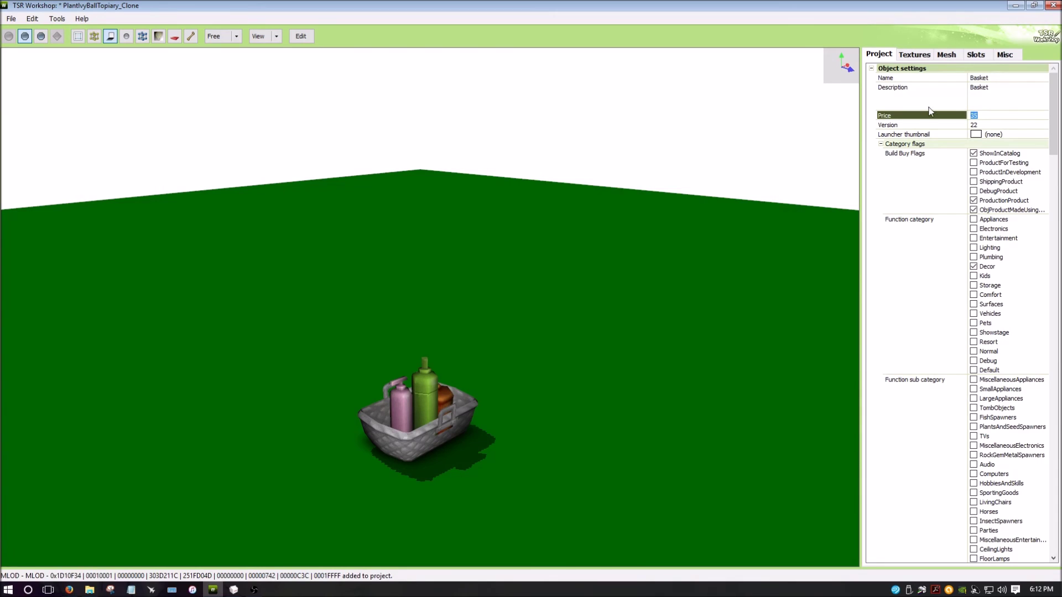
{"action": "type", "text": "5000"}
{"action": "key", "text": "BackSpace"}
{"action": "key", "text": "BackSpace"}
{"action": "key", "text": "BackSpace"}
{"action": "type", "text": "35"}
- Change the basket's function sub category from Plants to Sculptures
{"action": "left_click_drag", "start_coordinate": [1054, 135], "coordinate": [1051, 185]}
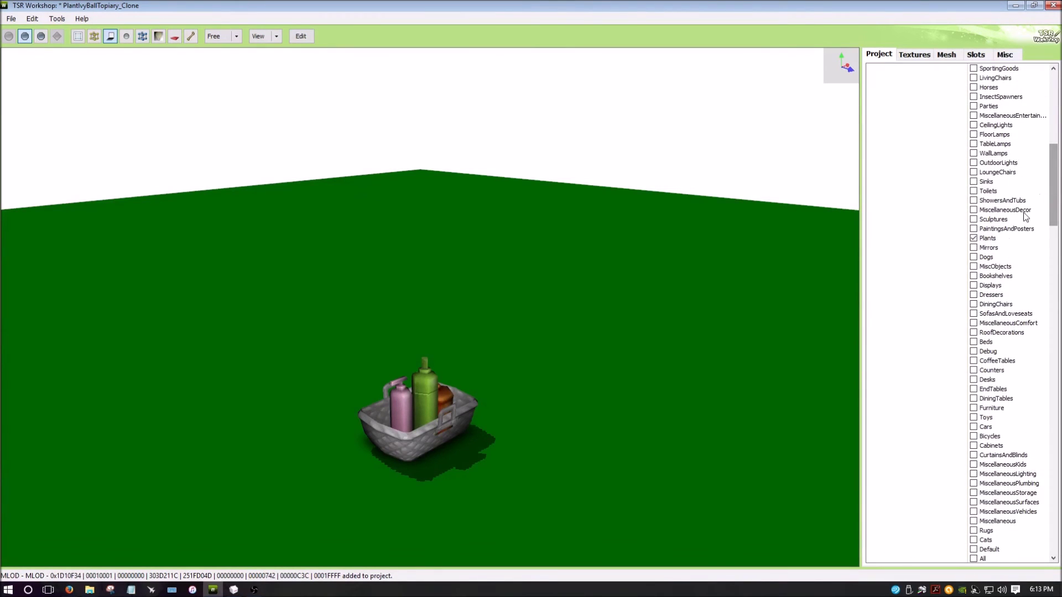
{"action": "left_click", "coordinate": [974, 239]}
{"action": "left_click", "coordinate": [974, 220]}
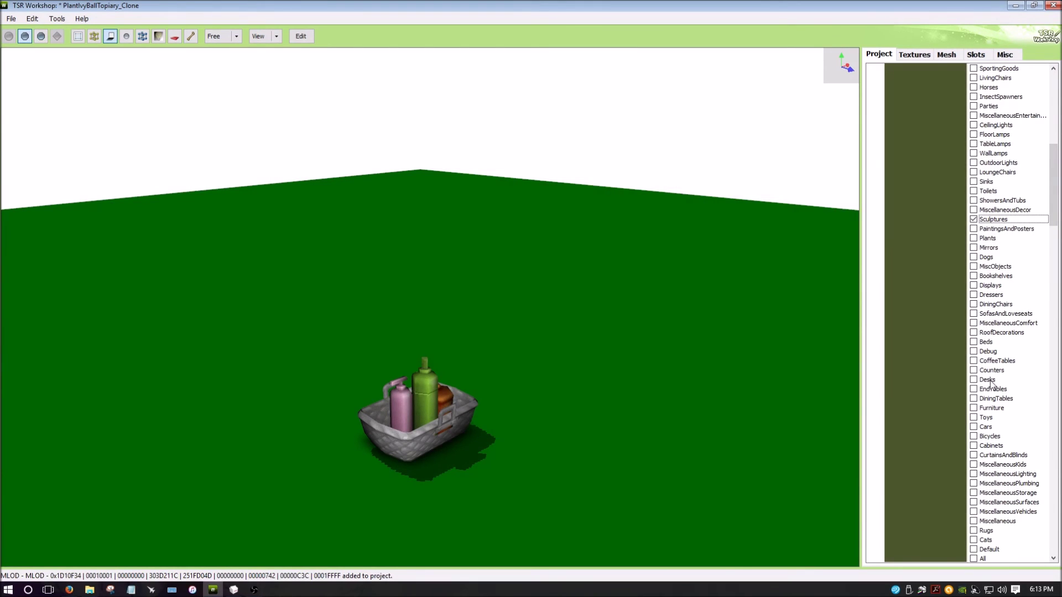
- Set the room category to Kitchen and Bathroom only, removing LivingRoom, DiningRoom and BedRoom
{"action": "left_click_drag", "start_coordinate": [1051, 205], "coordinate": [1051, 183]}
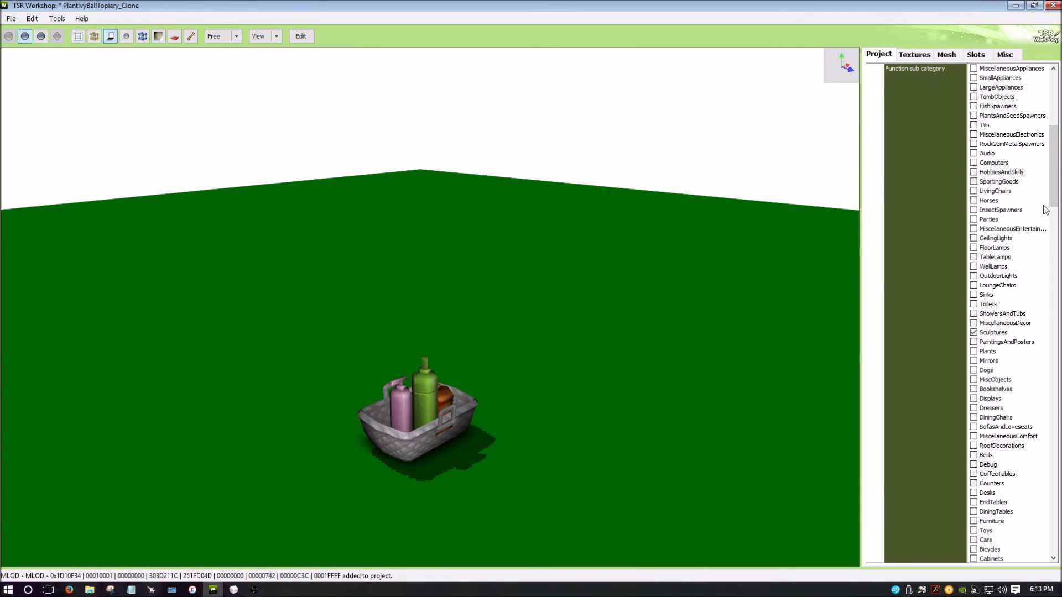
{"action": "scroll", "coordinate": [1054, 192], "scroll_direction": "down", "scroll_amount": 5}
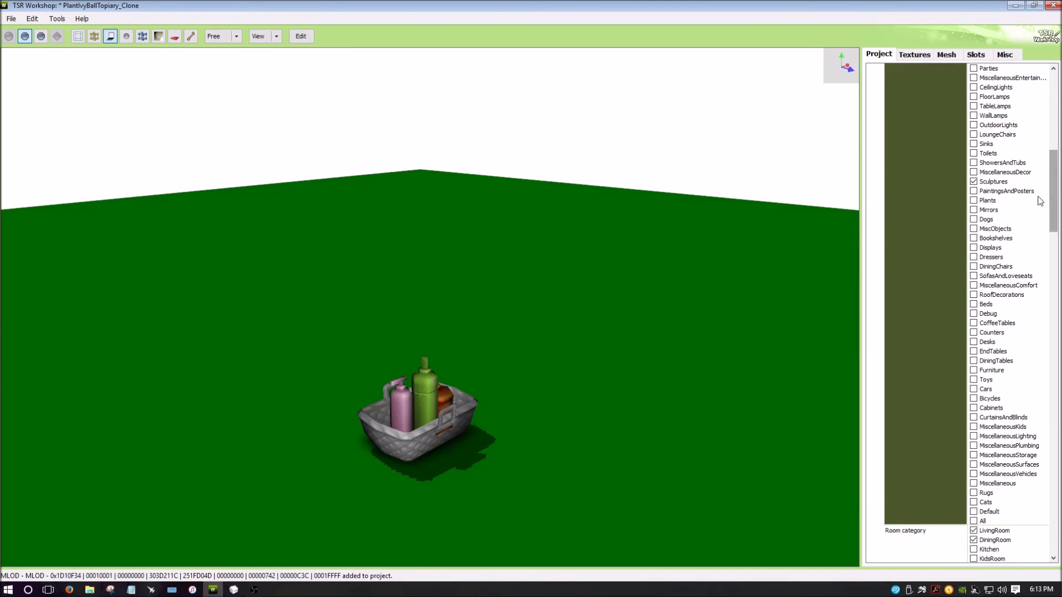
{"action": "left_click_drag", "start_coordinate": [1053, 200], "coordinate": [1053, 259]}
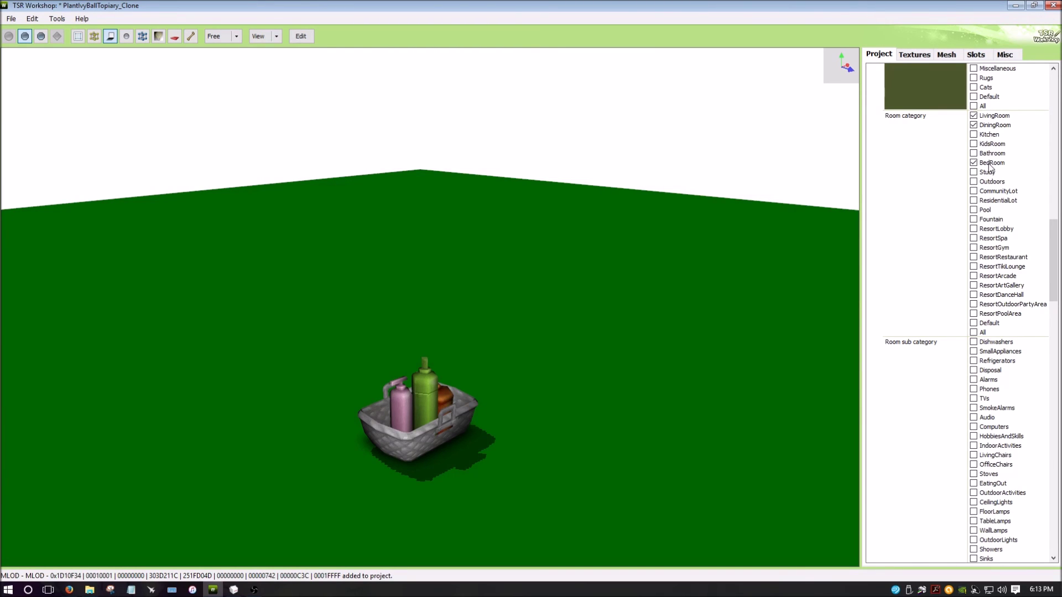
{"action": "left_click_drag", "start_coordinate": [509, 279], "coordinate": [821, 273]}
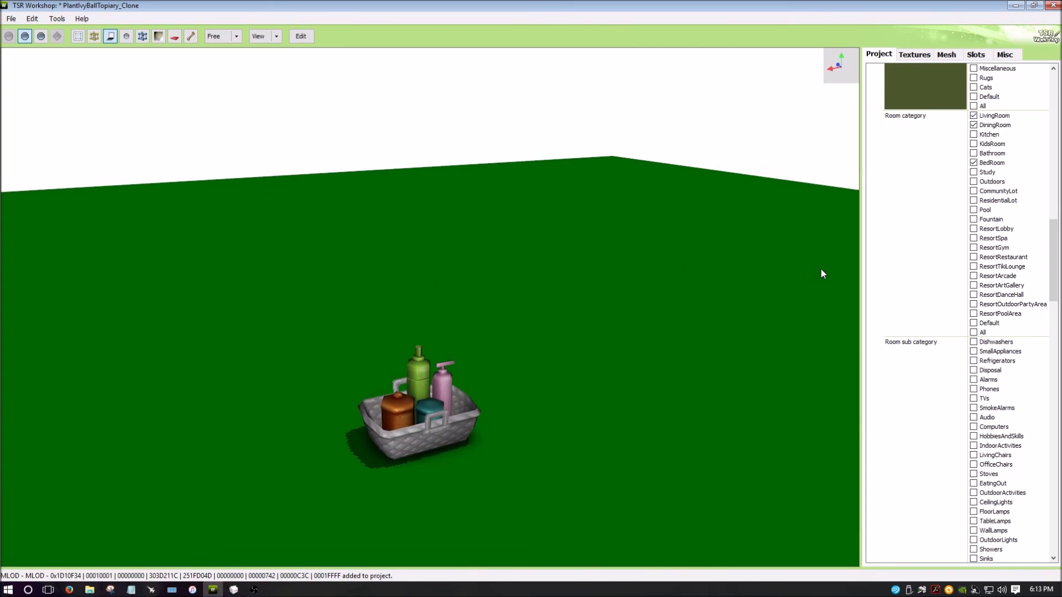
{"action": "left_click", "coordinate": [973, 162]}
{"action": "left_click", "coordinate": [974, 154]}
{"action": "left_click", "coordinate": [974, 125]}
{"action": "left_click", "coordinate": [974, 116]}
{"action": "left_click", "coordinate": [974, 134]}
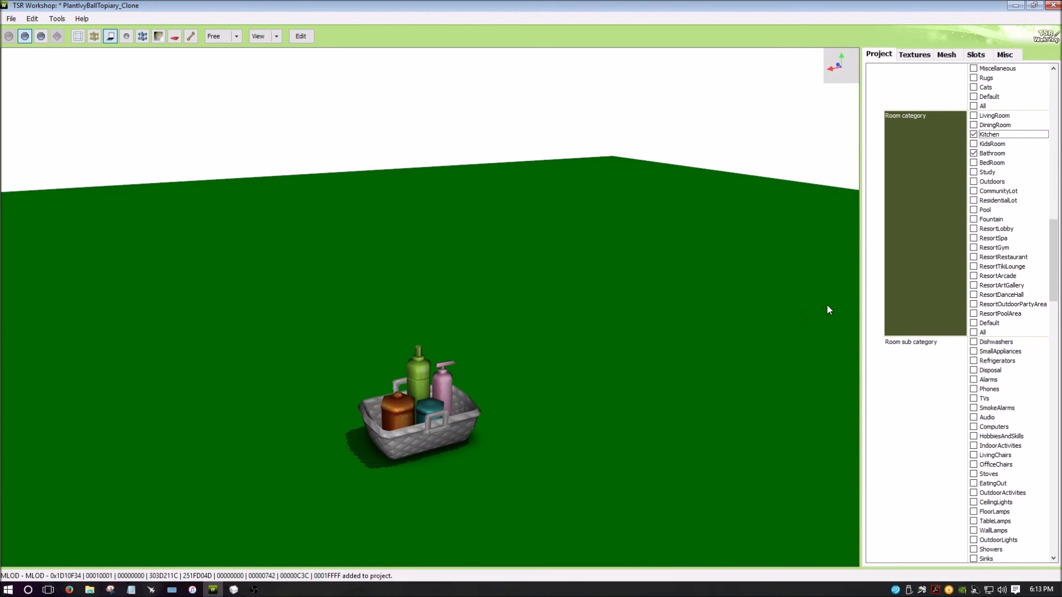
- Change the basket's room sub category from Plants to Accents
{"action": "left_click_drag", "start_coordinate": [1052, 277], "coordinate": [1052, 315]}
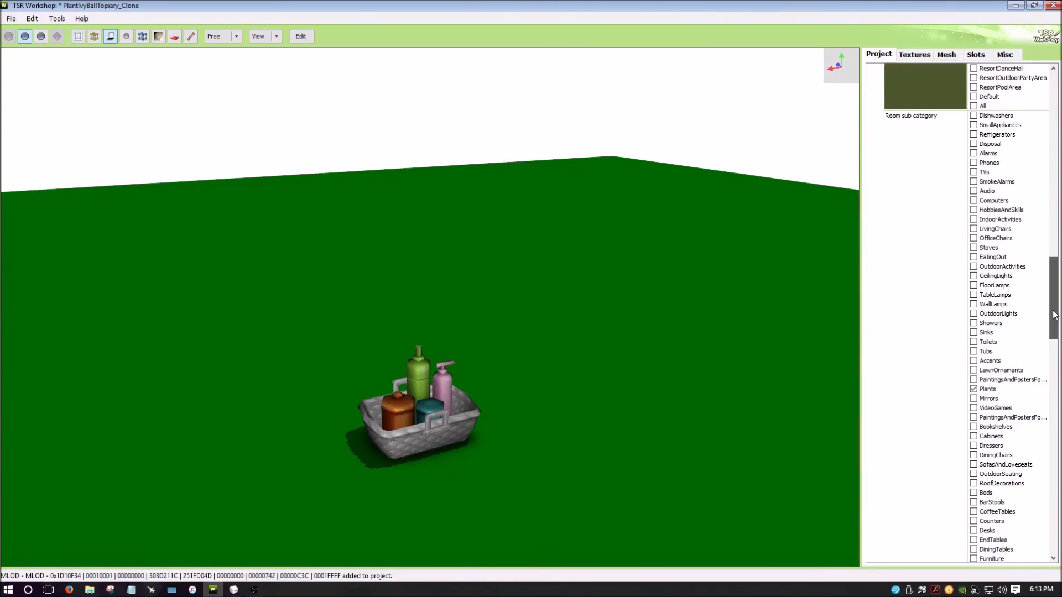
{"action": "left_click", "coordinate": [974, 390]}
{"action": "left_click", "coordinate": [974, 361]}
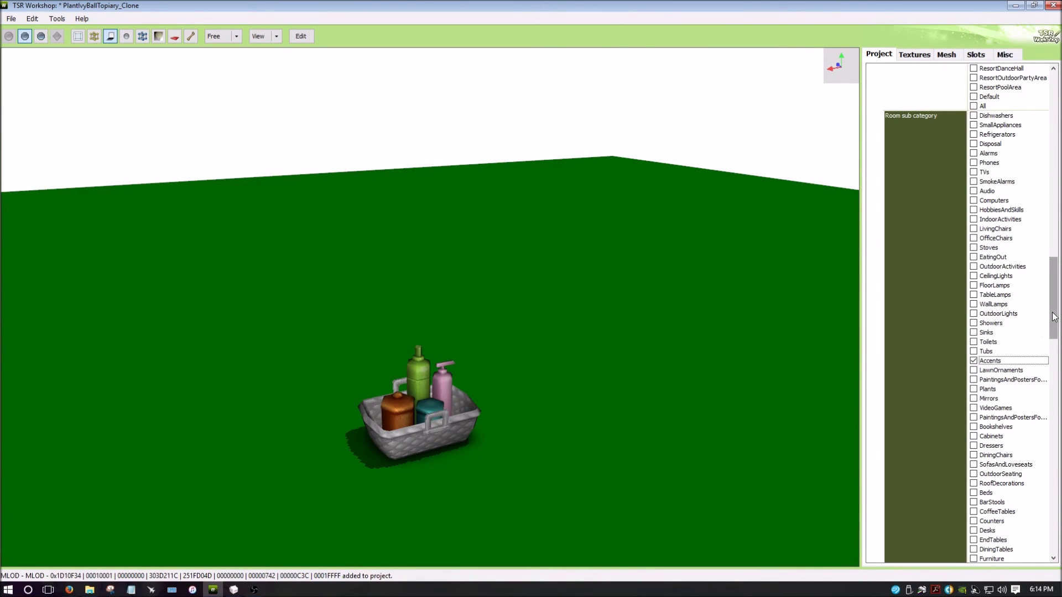
- Review the wall placement, movement and slot placement flags and show the basket's mesh settings
{"action": "left_click_drag", "start_coordinate": [1053, 317], "coordinate": [1054, 516]}
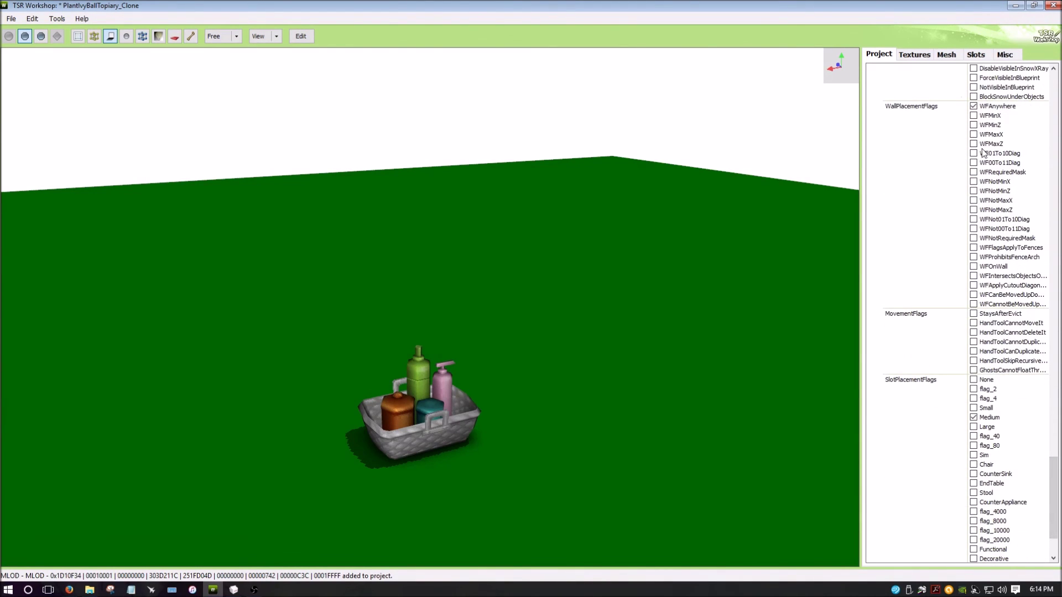
{"action": "left_click_drag", "start_coordinate": [1055, 472], "coordinate": [1055, 486]}
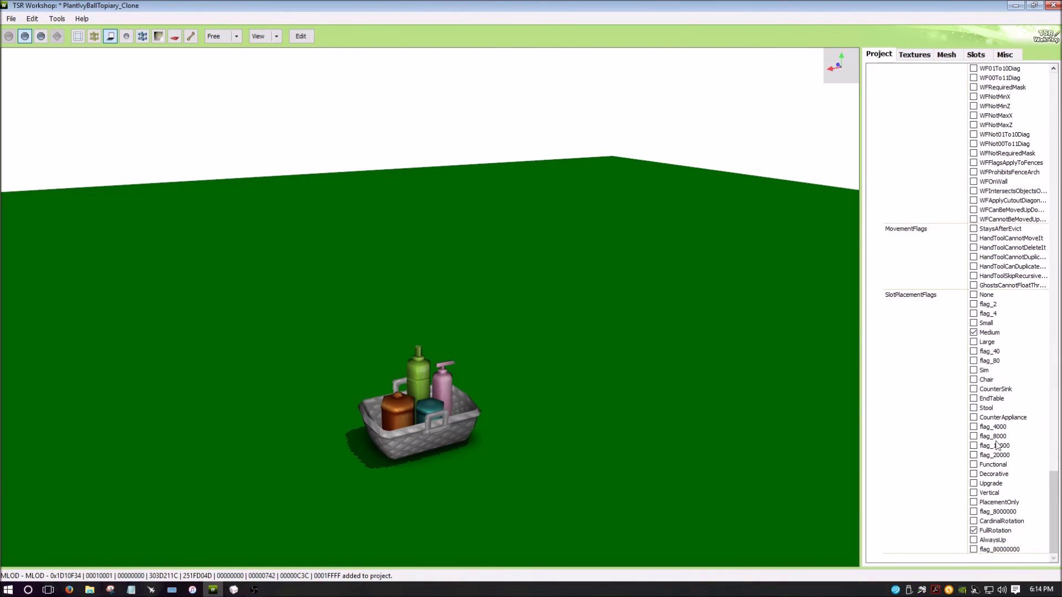
{"action": "left_click_drag", "start_coordinate": [600, 410], "coordinate": [608, 387]}
{"action": "left_click", "coordinate": [947, 55]}
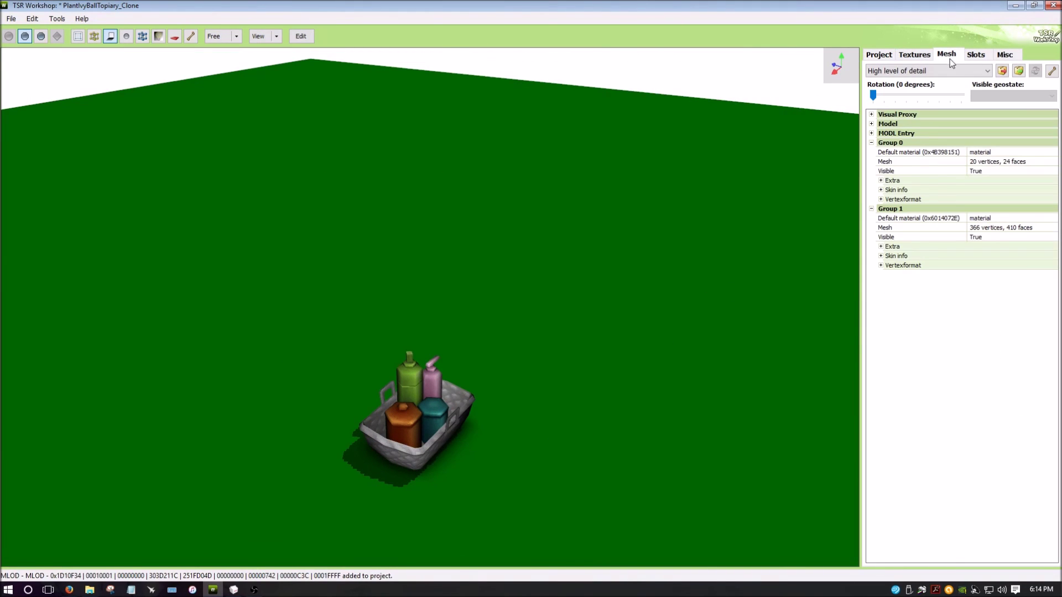
- Export the basket project as a Sims3Pack file named Basket in the WIPS basket folder
{"action": "left_click", "coordinate": [879, 54]}
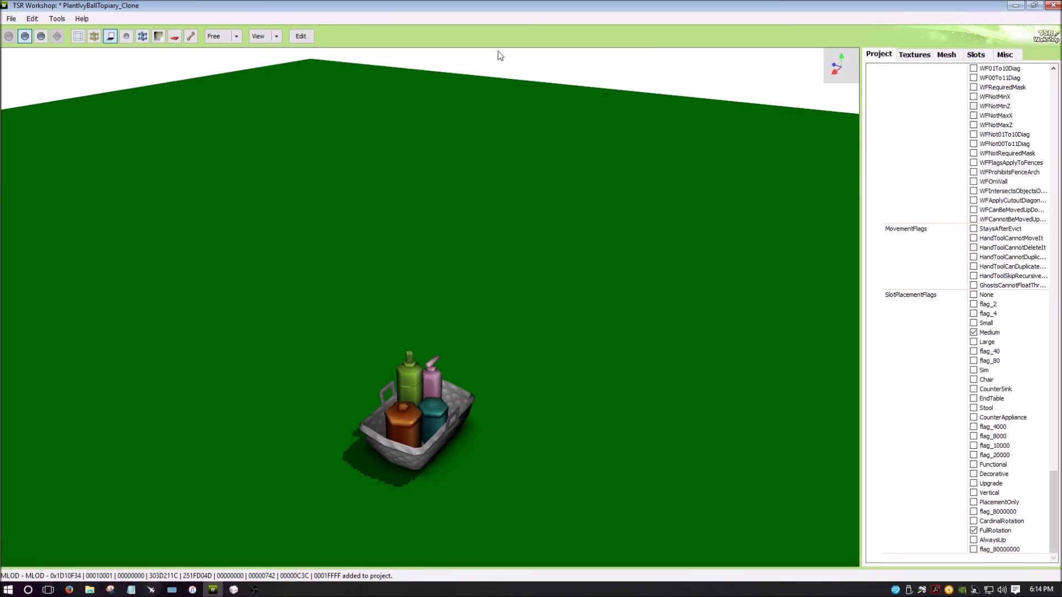
{"action": "left_click", "coordinate": [12, 18]}
{"action": "mouse_move", "coordinate": [49, 124]}
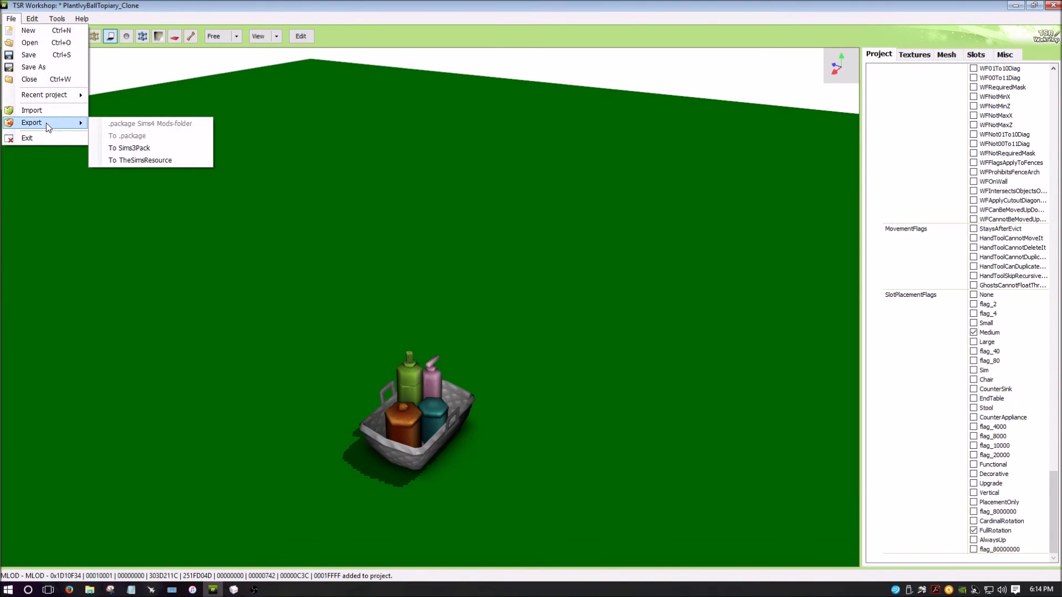
{"action": "left_click", "coordinate": [157, 148]}
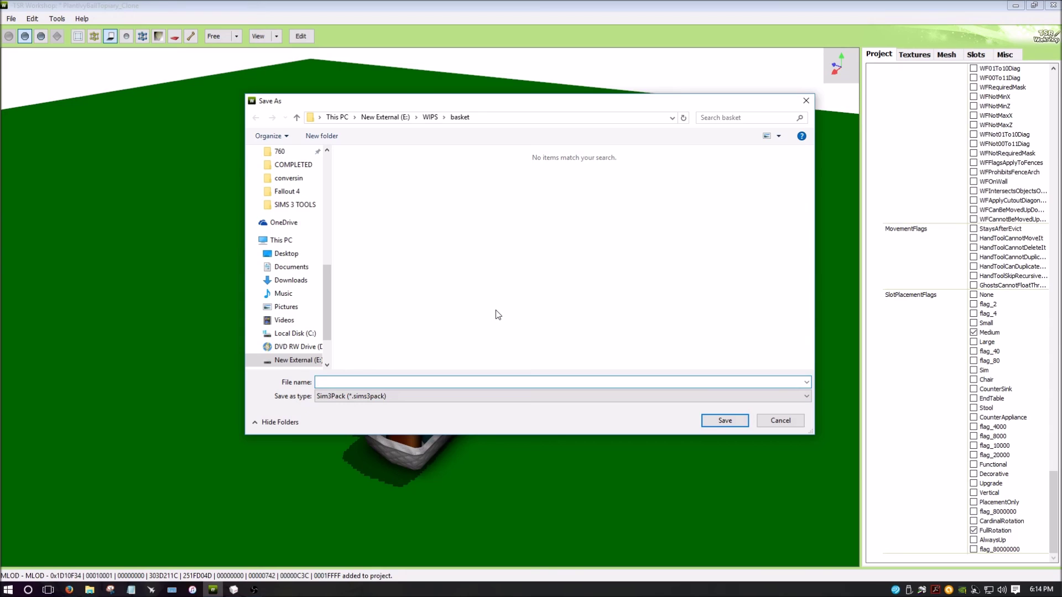
{"action": "type", "text": "Basket"}
{"action": "left_click", "coordinate": [741, 421]}
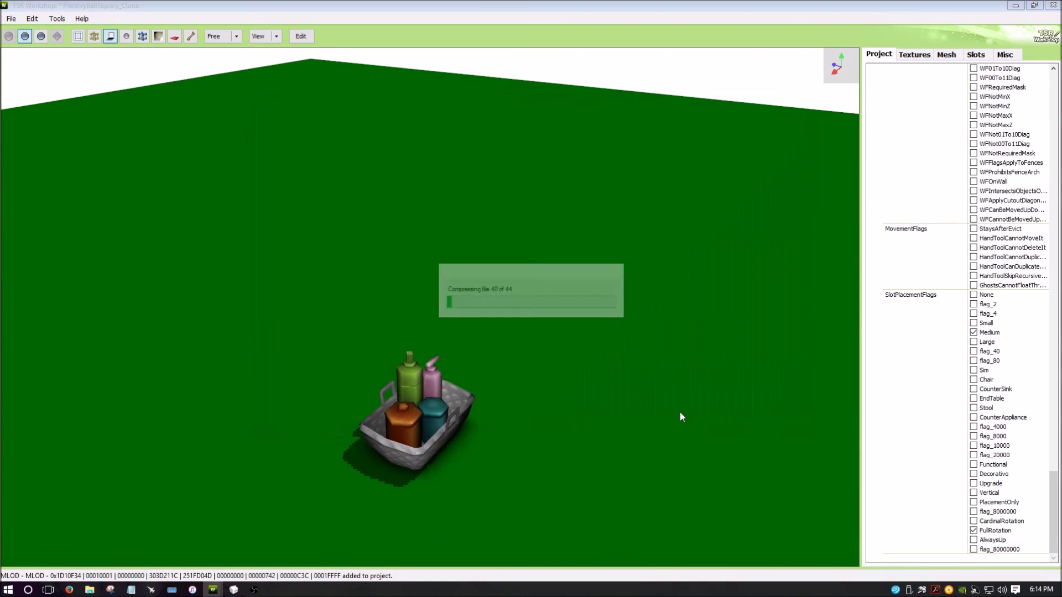
{"action": "left_click", "coordinate": [556, 334]}
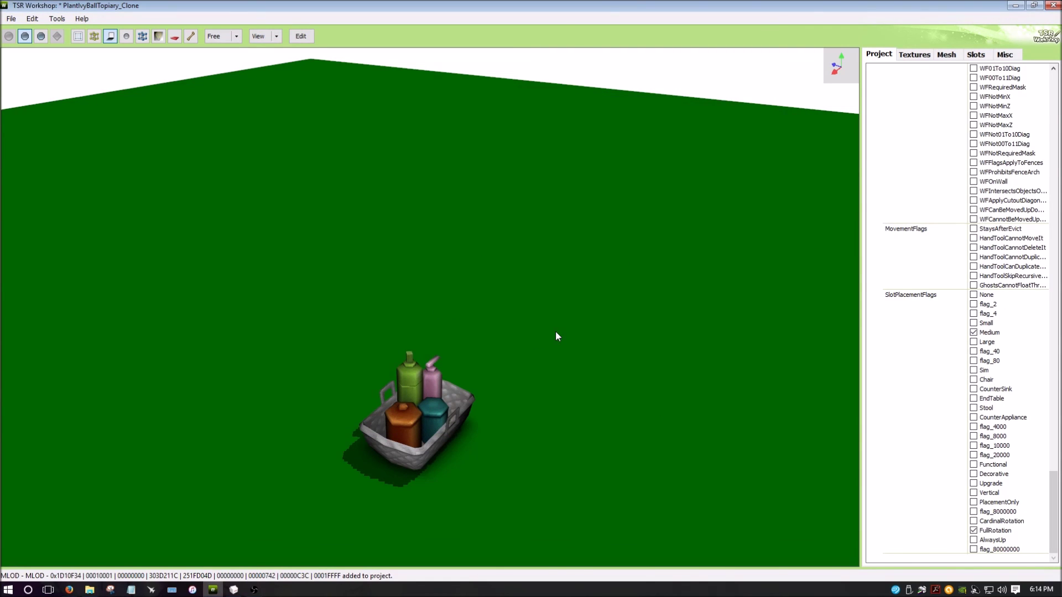
{"action": "left_click_drag", "start_coordinate": [564, 324], "coordinate": [415, 384]}
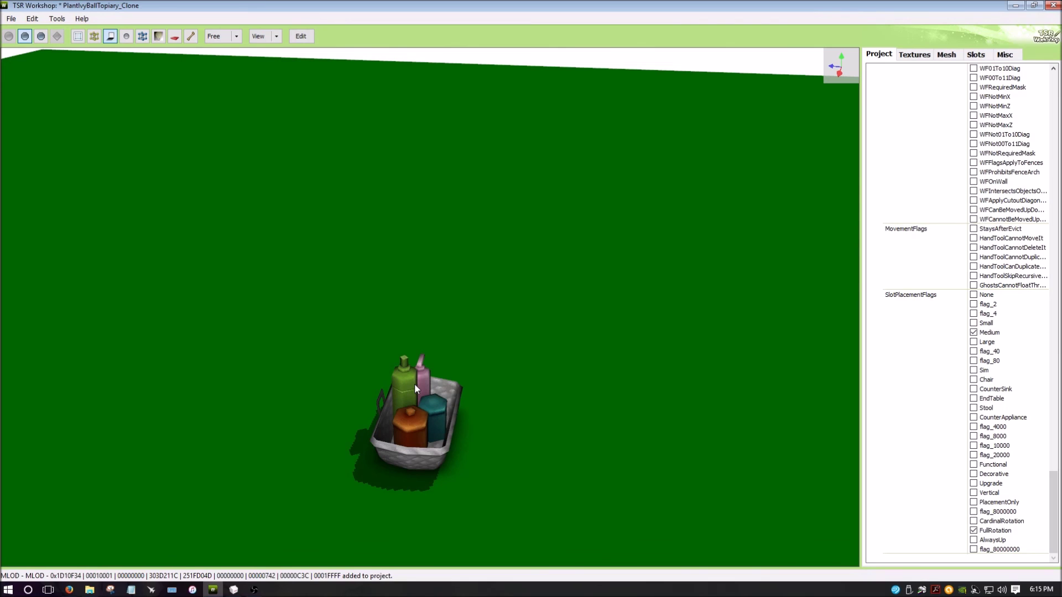
{"action": "left_click_drag", "start_coordinate": [413, 383], "coordinate": [650, 340]}
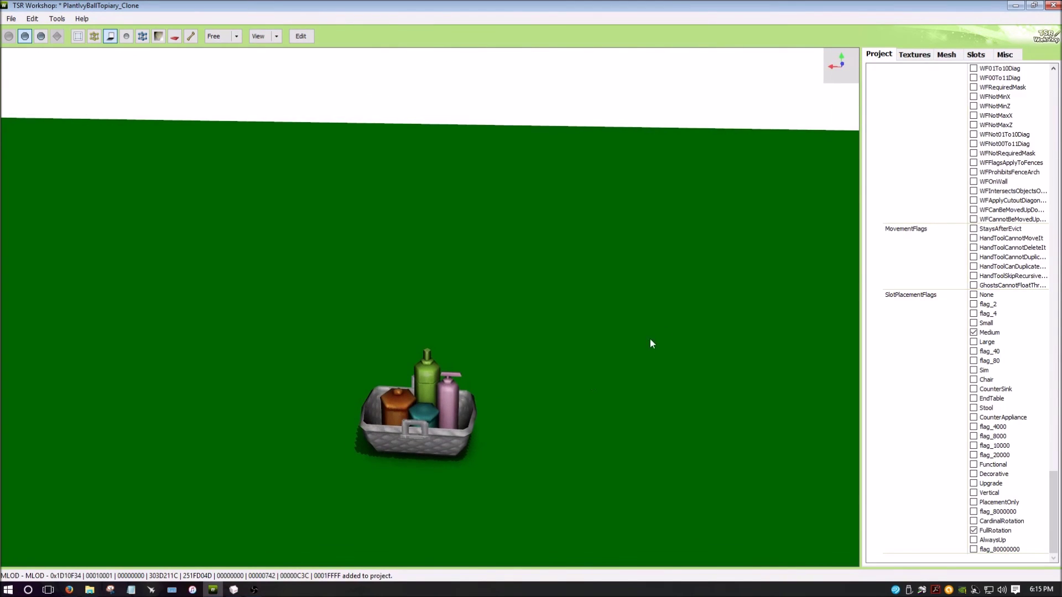